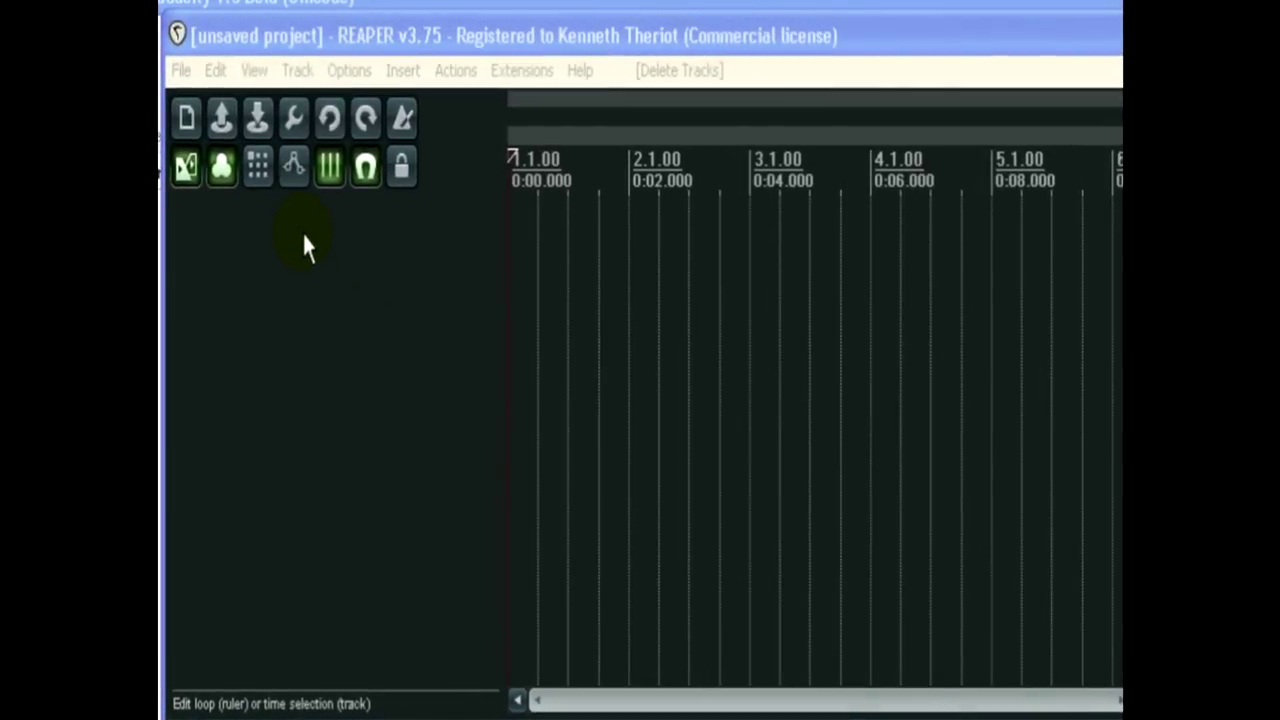
Open REAPER's Track menu in the empty, unsaved project
click(297, 70)
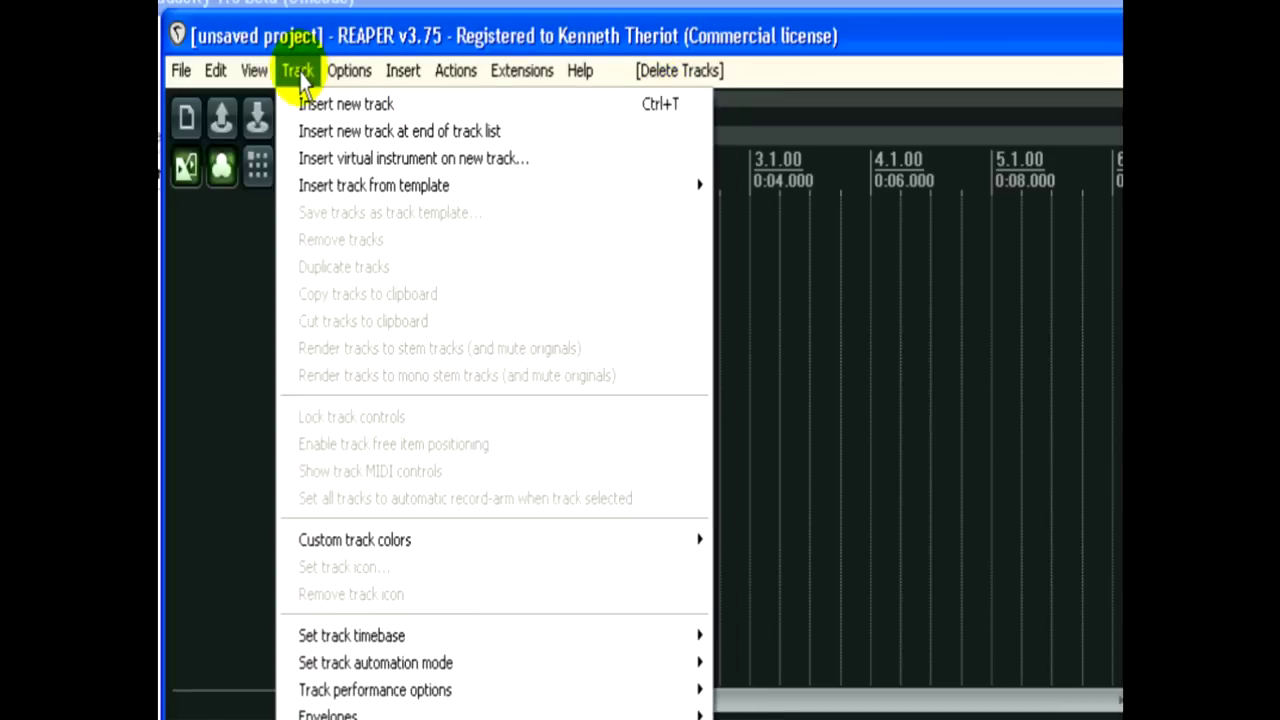
Insert new track 1, arm it for recording, and keep its mono input on Dock A
click(330, 104)
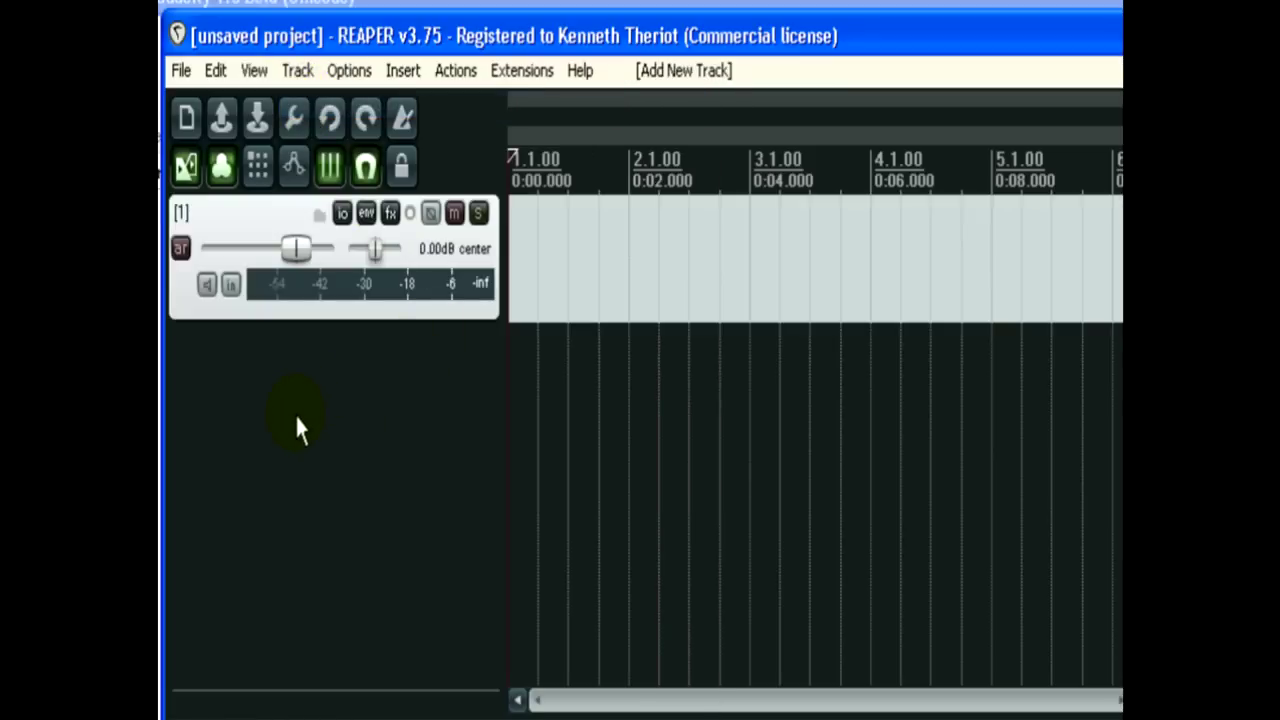
click(181, 249)
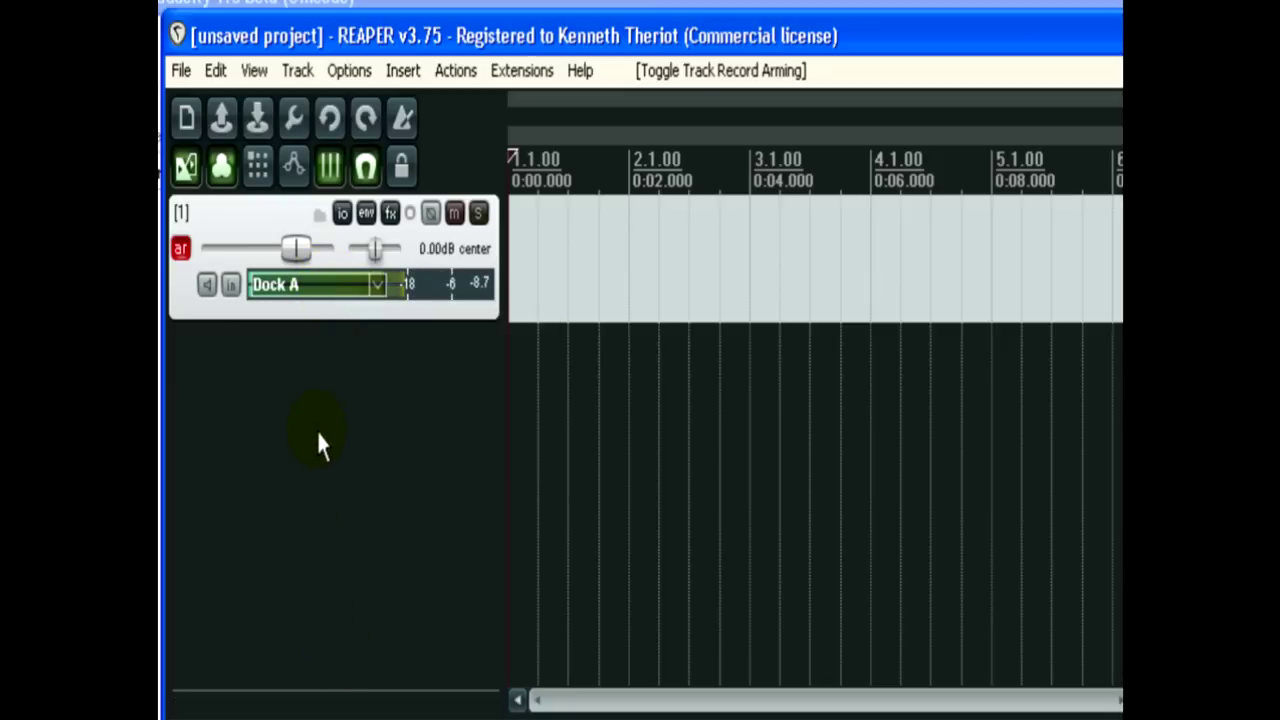
click(350, 292)
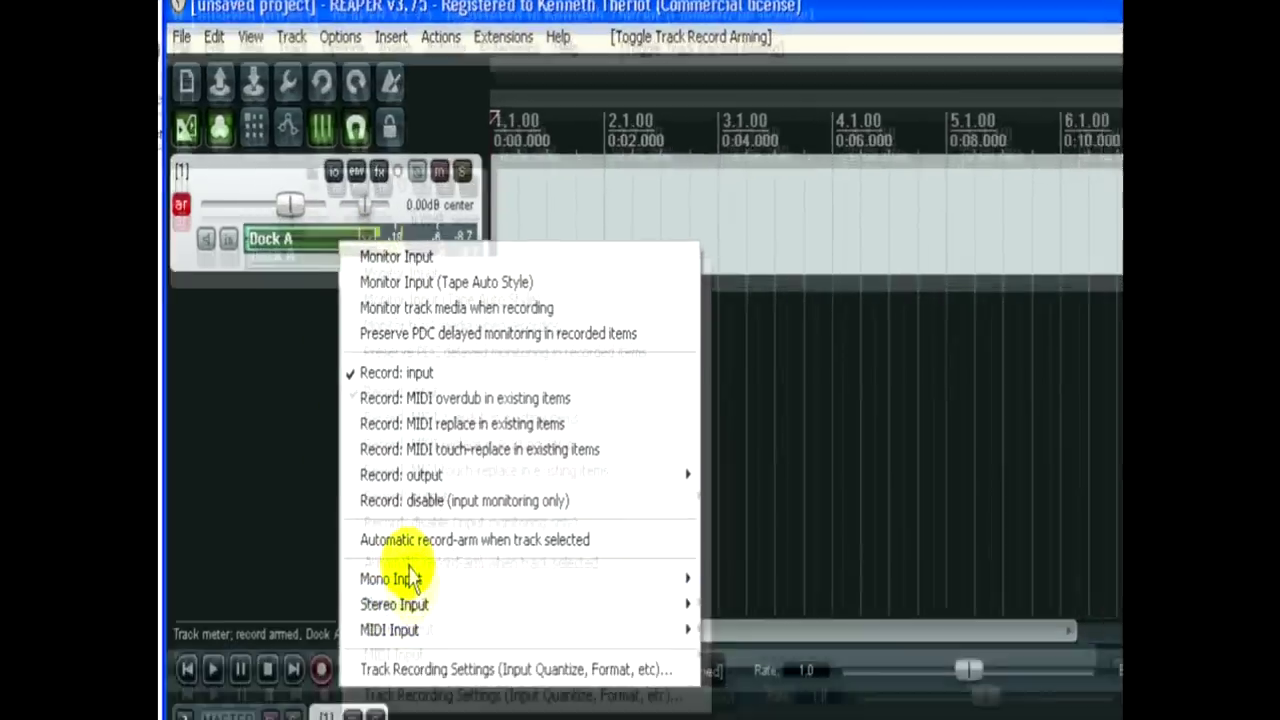
mouse_move(420, 645)
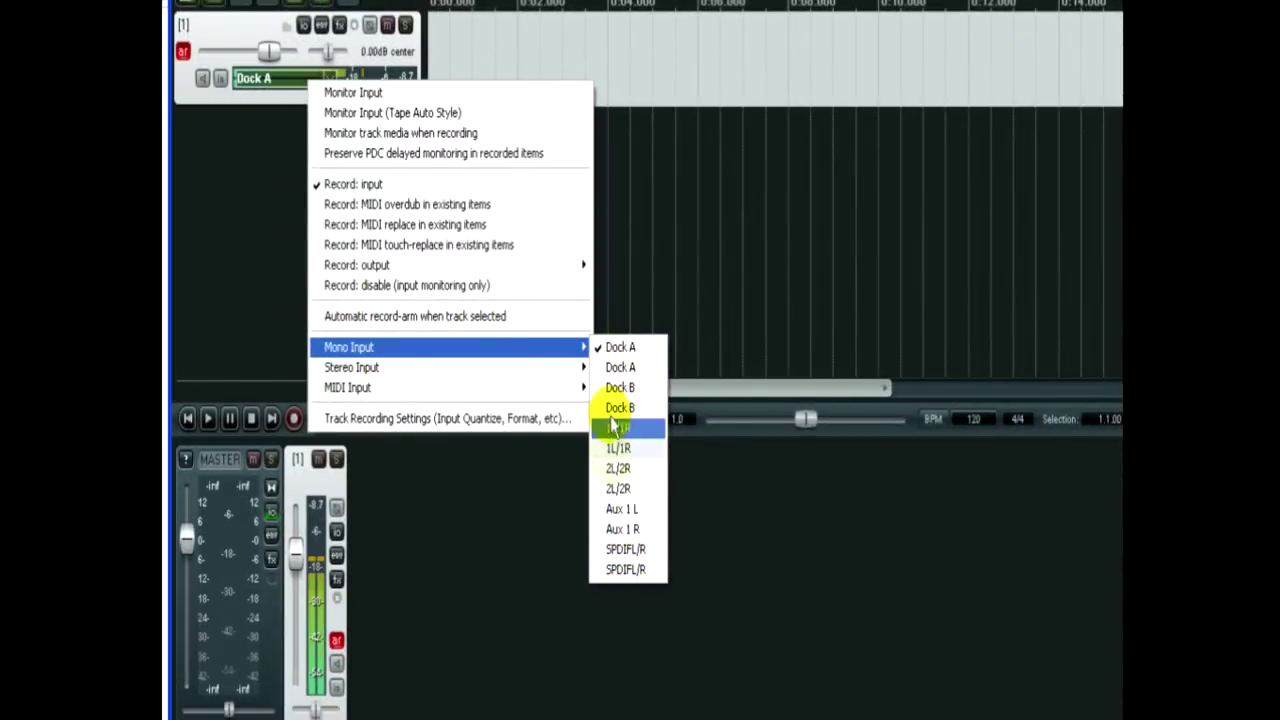
click(613, 350)
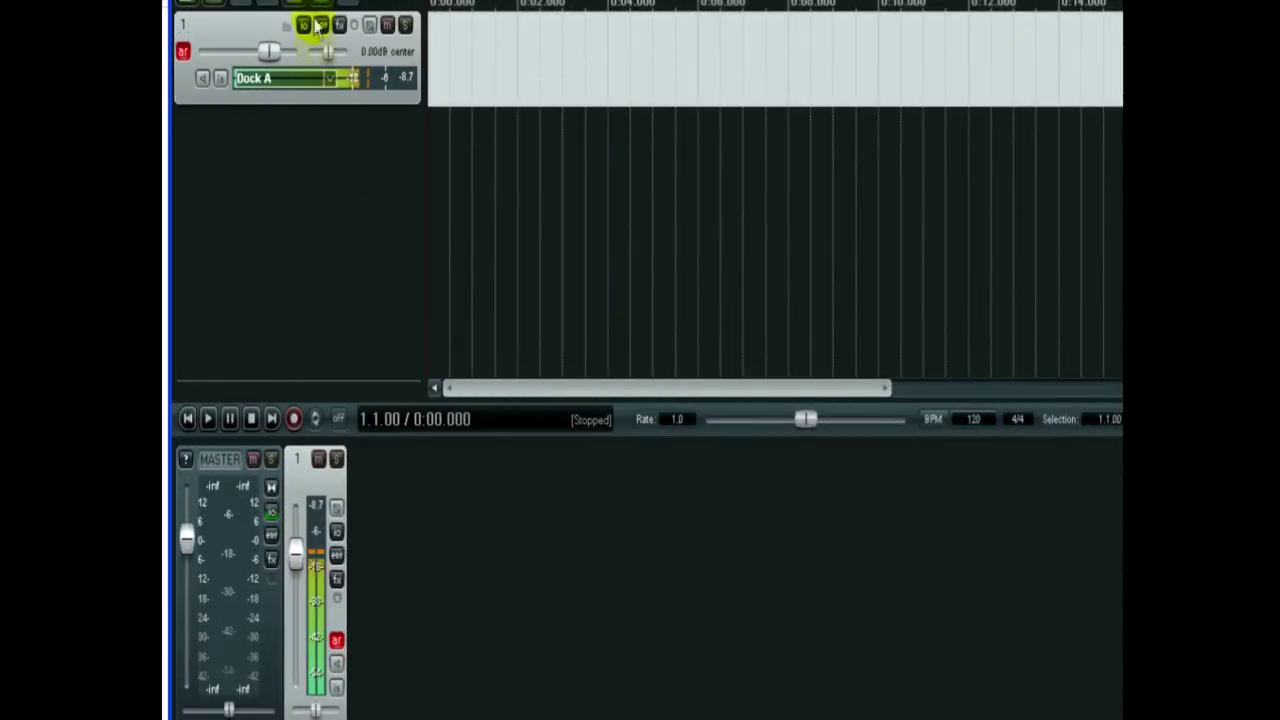
Check the audio device settings in Options > Preferences
click(305, 1)
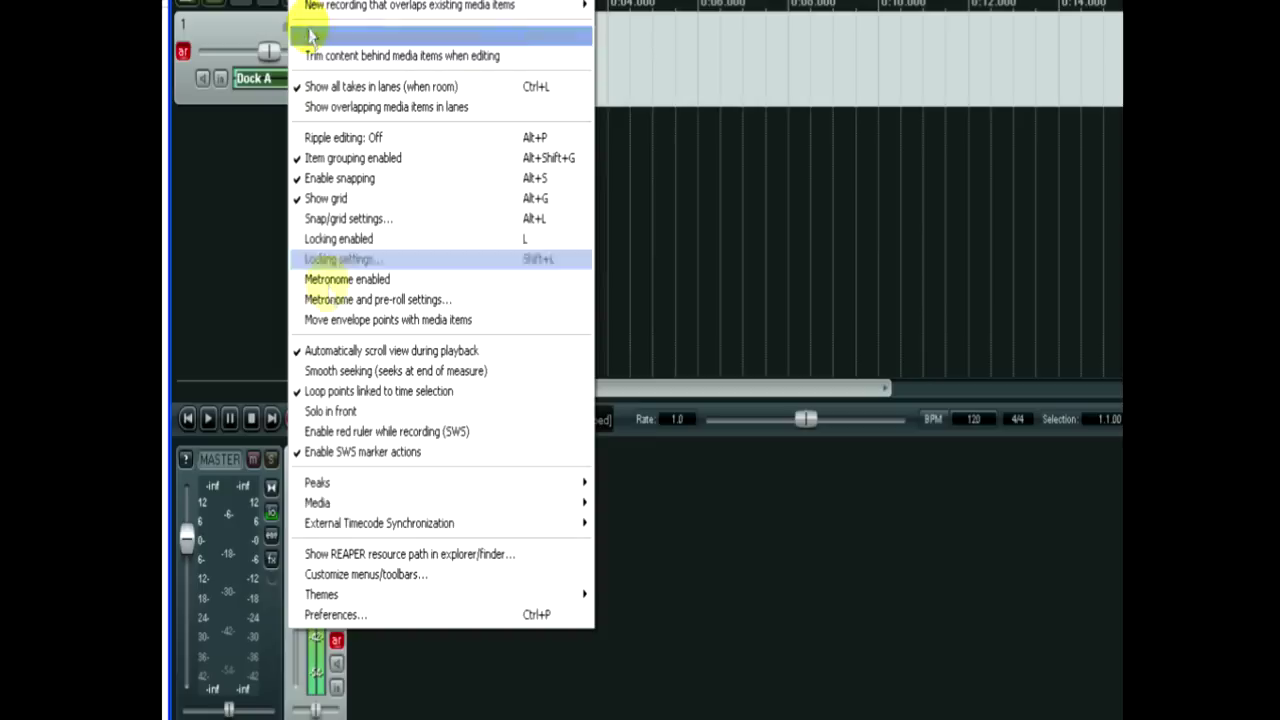
click(340, 615)
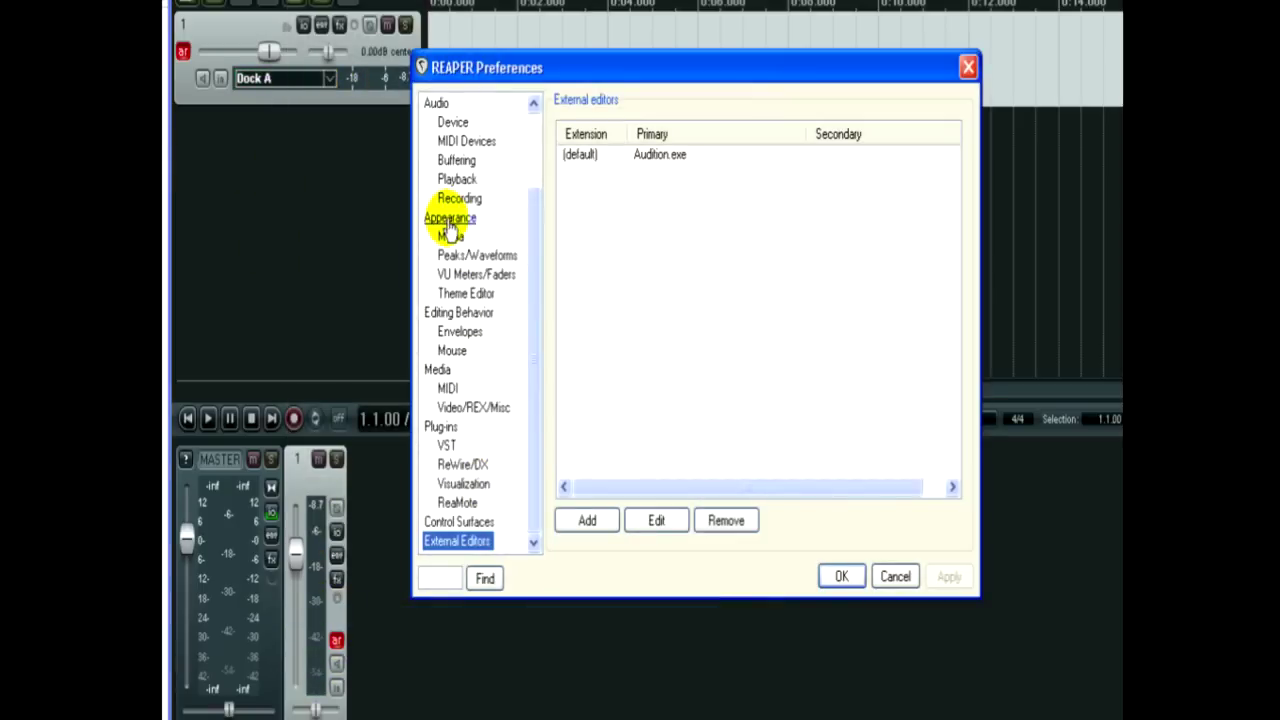
click(452, 121)
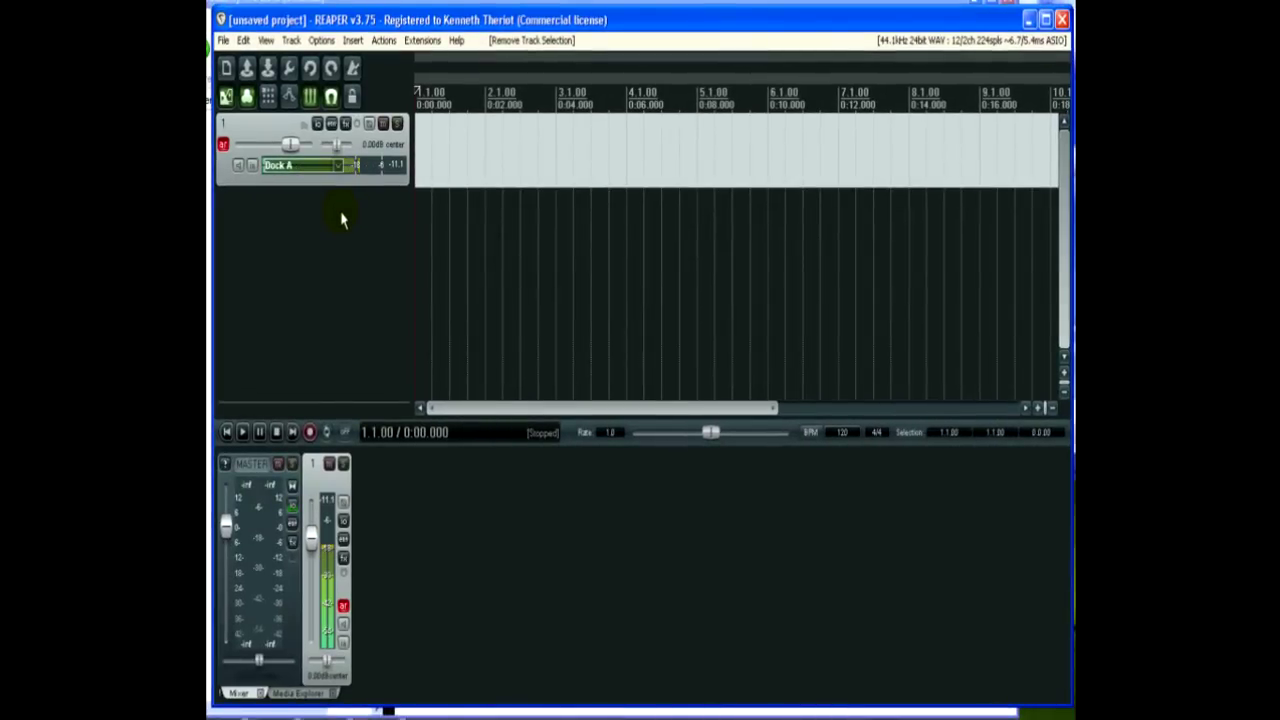
Record a roughly ten-second vocal take on track 1 and keep it as 01-110217_1626.wav
click(253, 141)
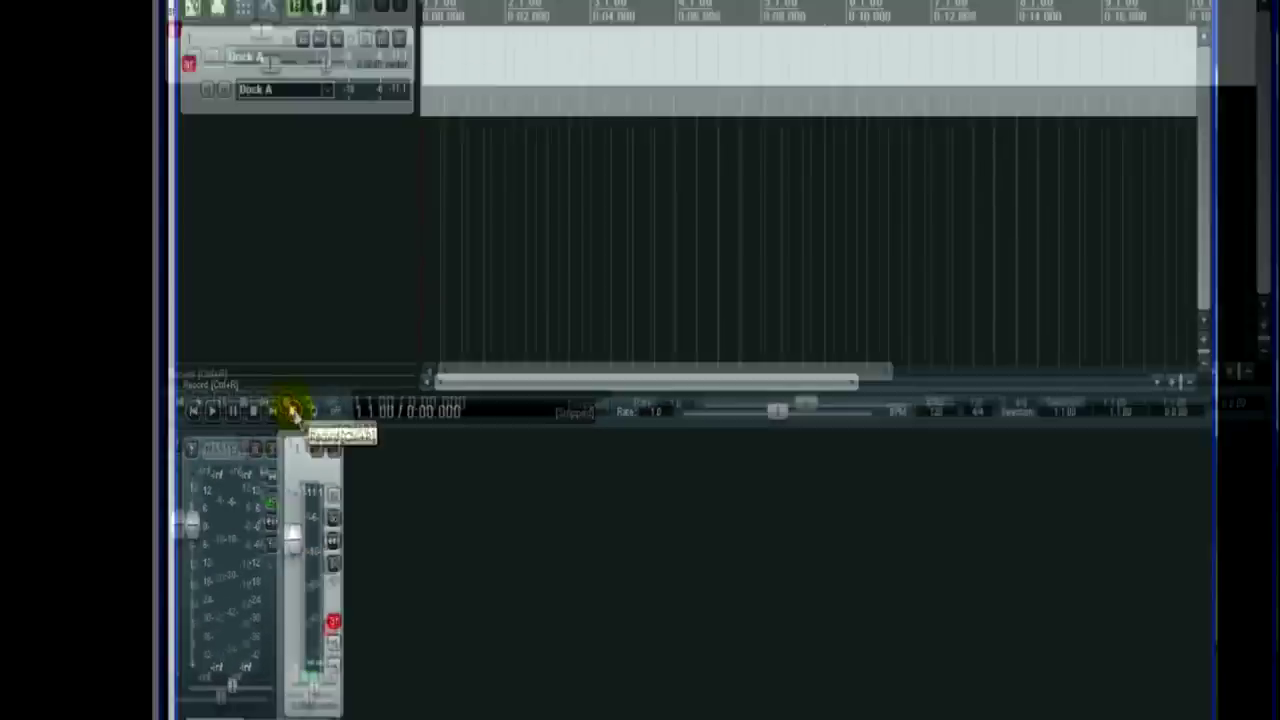
click(293, 410)
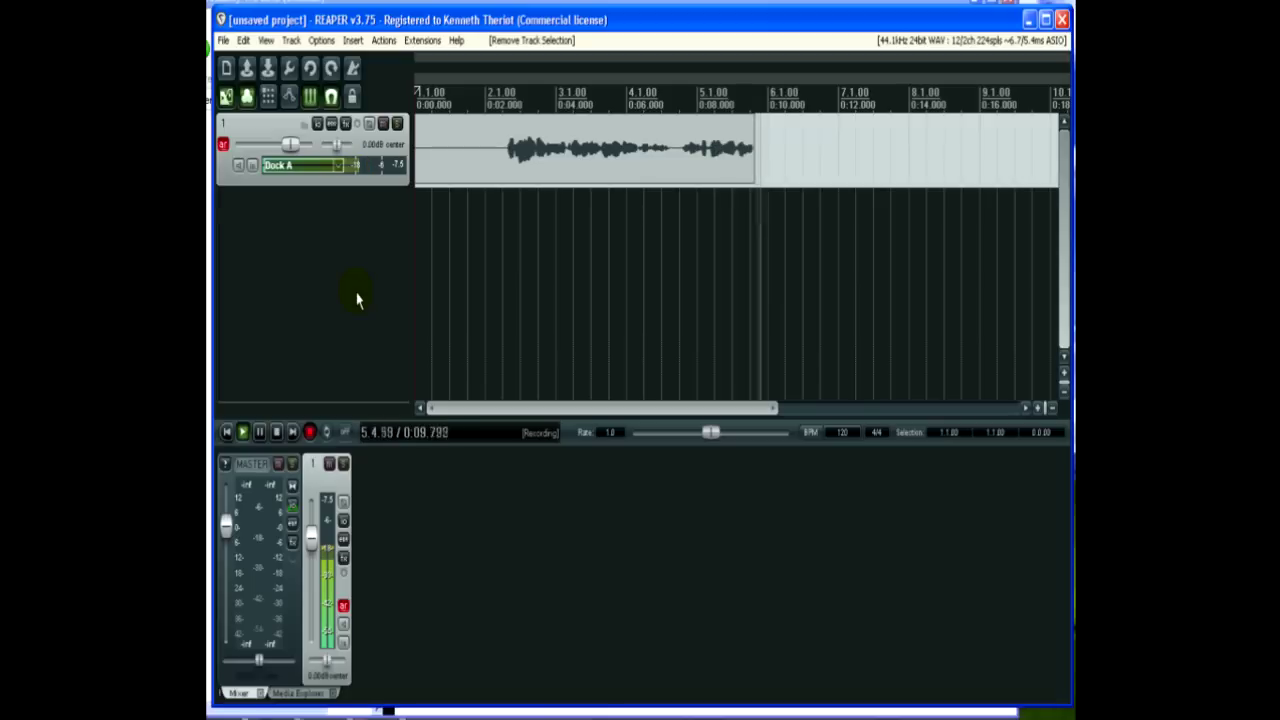
key(space)
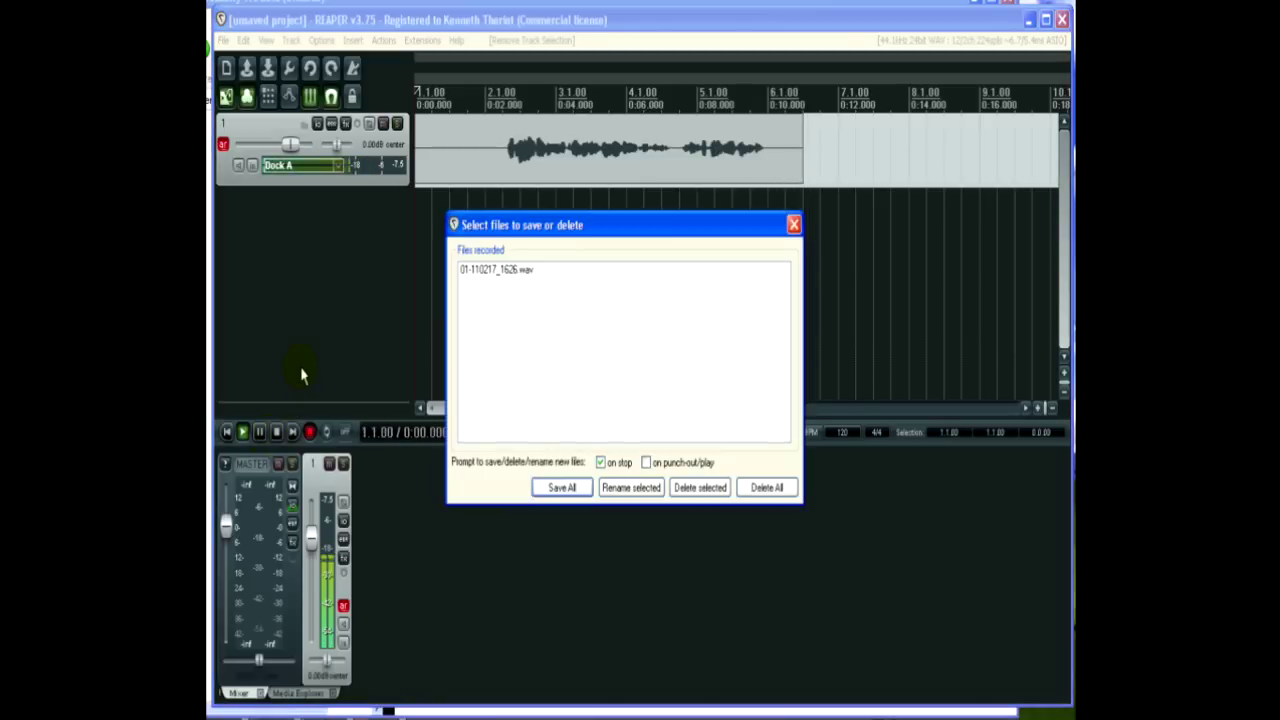
click(562, 487)
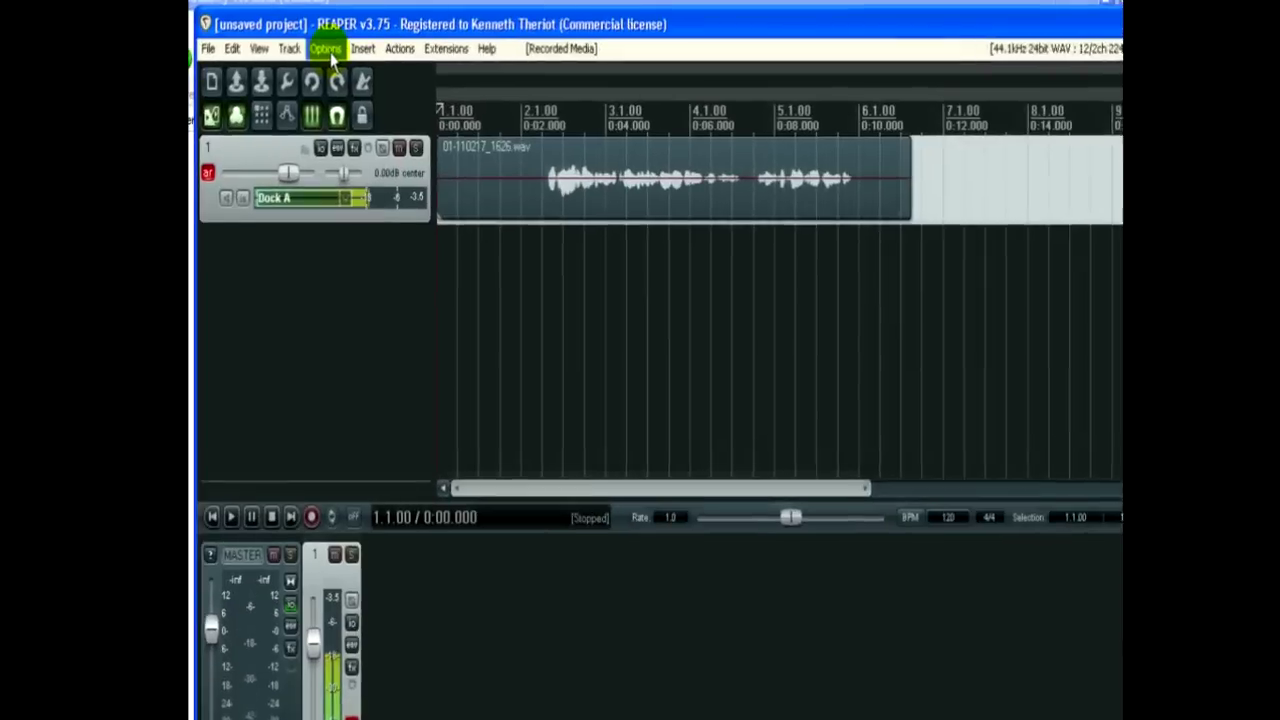
Add Audacity 1.3 Beta's audacity.exe as the default external editor in Preferences, replacing Audition.exe
click(330, 52)
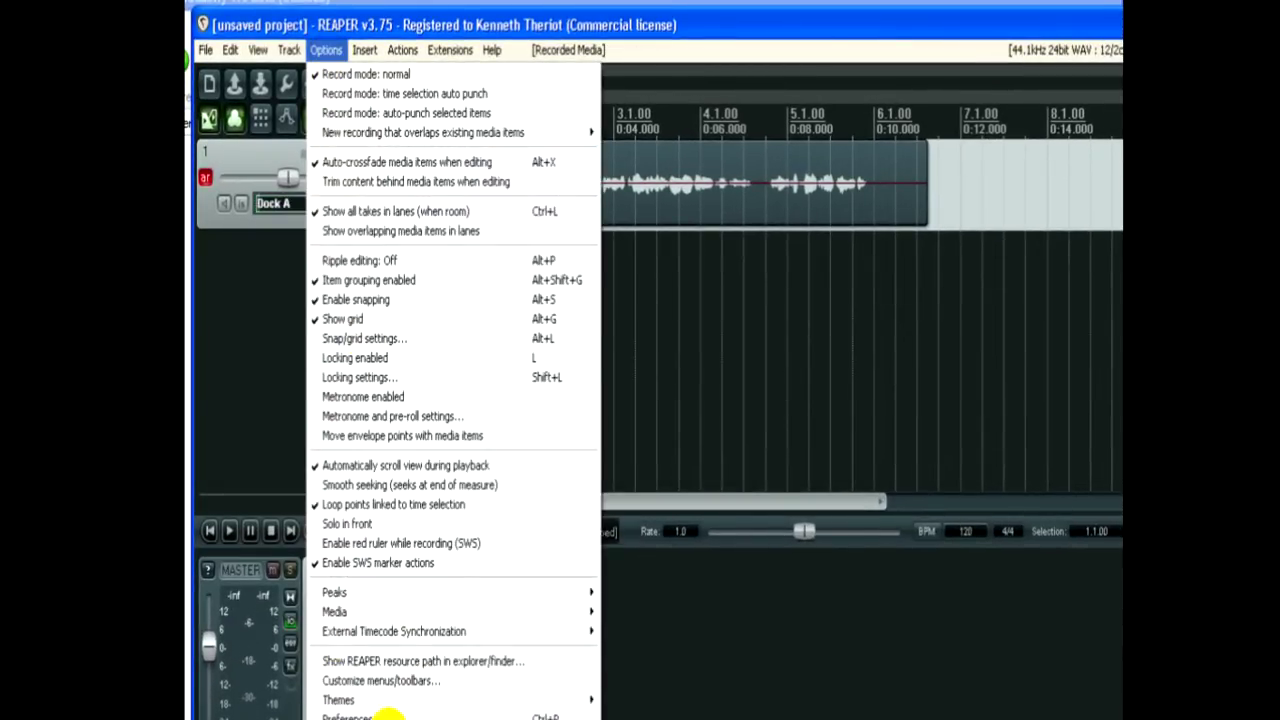
click(535, 672)
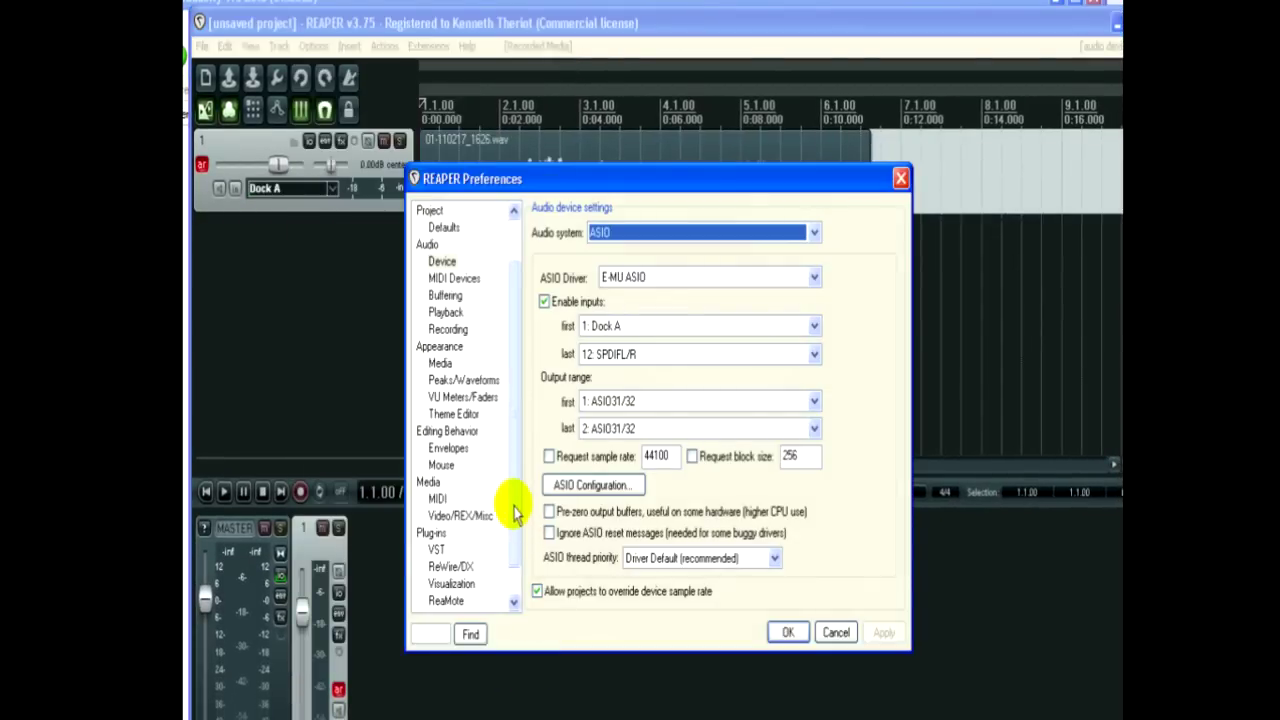
scroll(514, 571, down, 1)
click(445, 601)
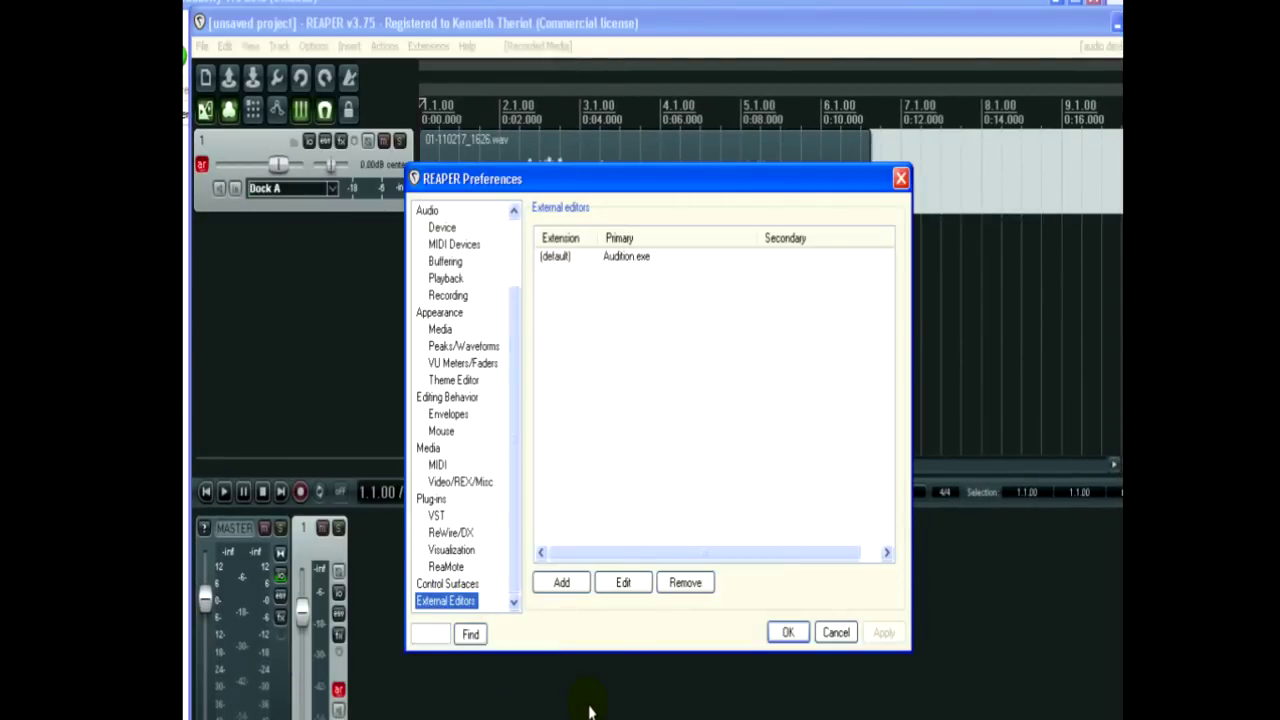
click(563, 585)
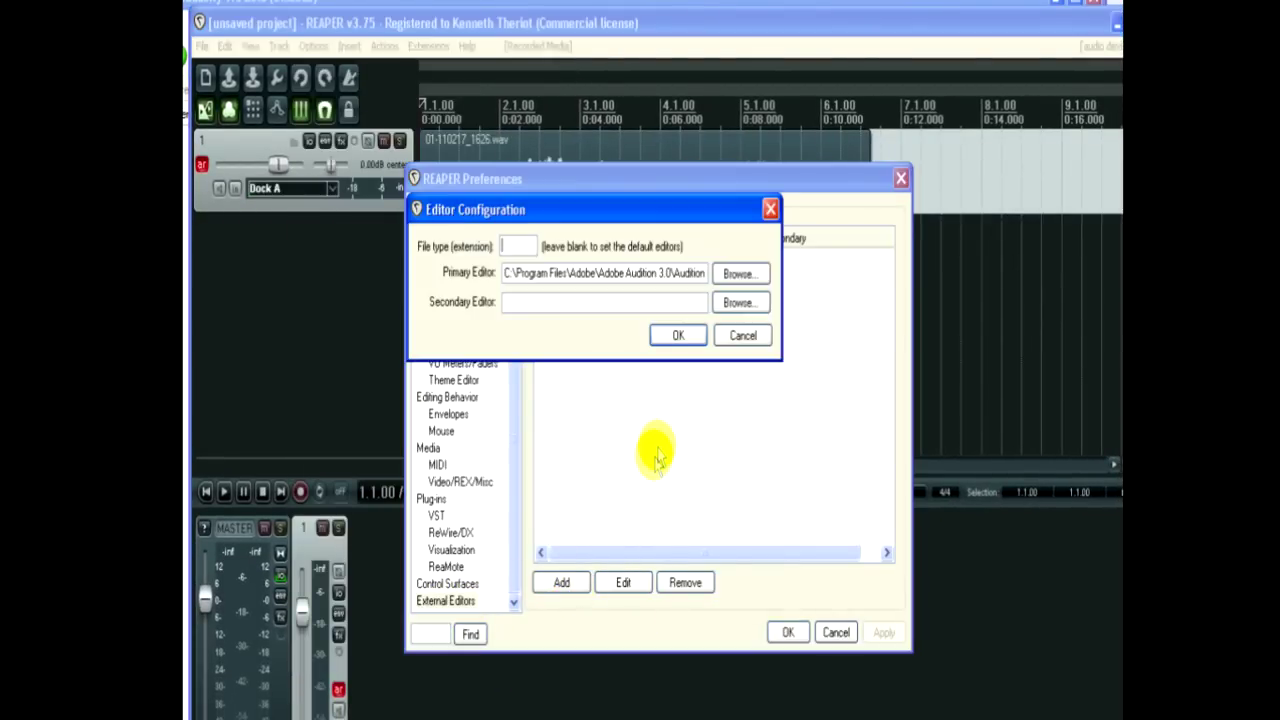
click(738, 273)
click(689, 274)
click(517, 478)
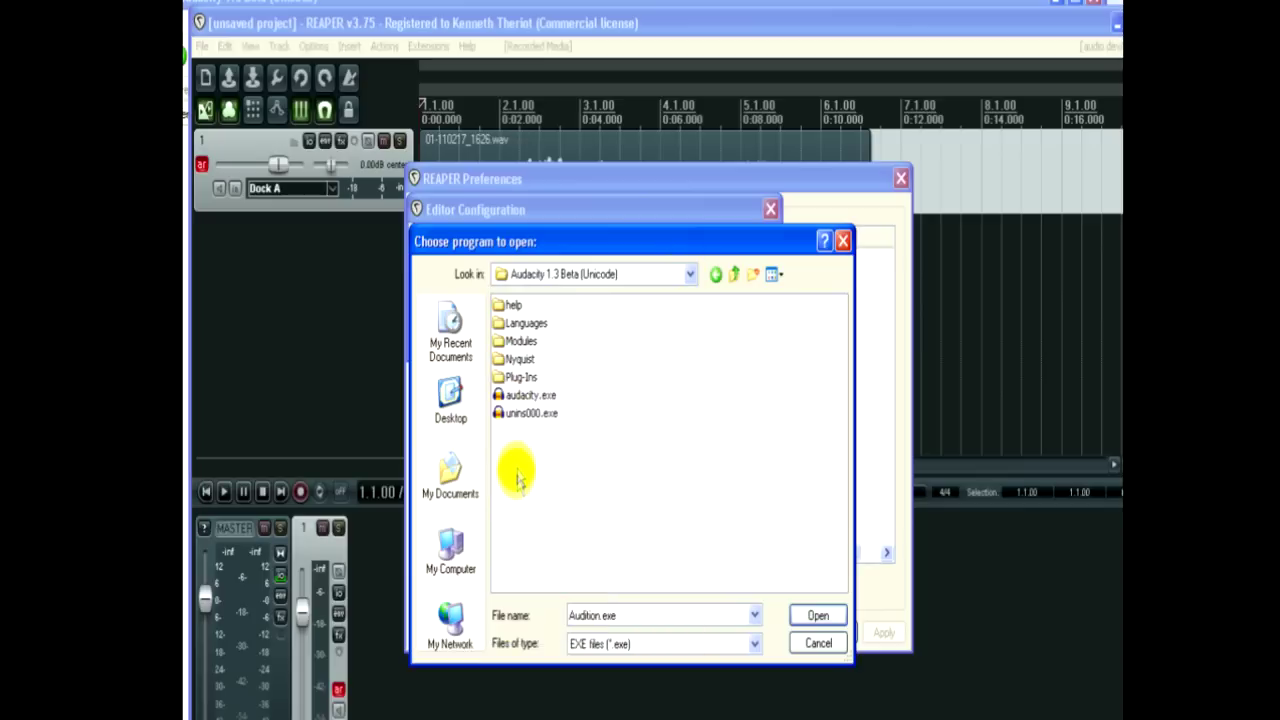
double_click(510, 396)
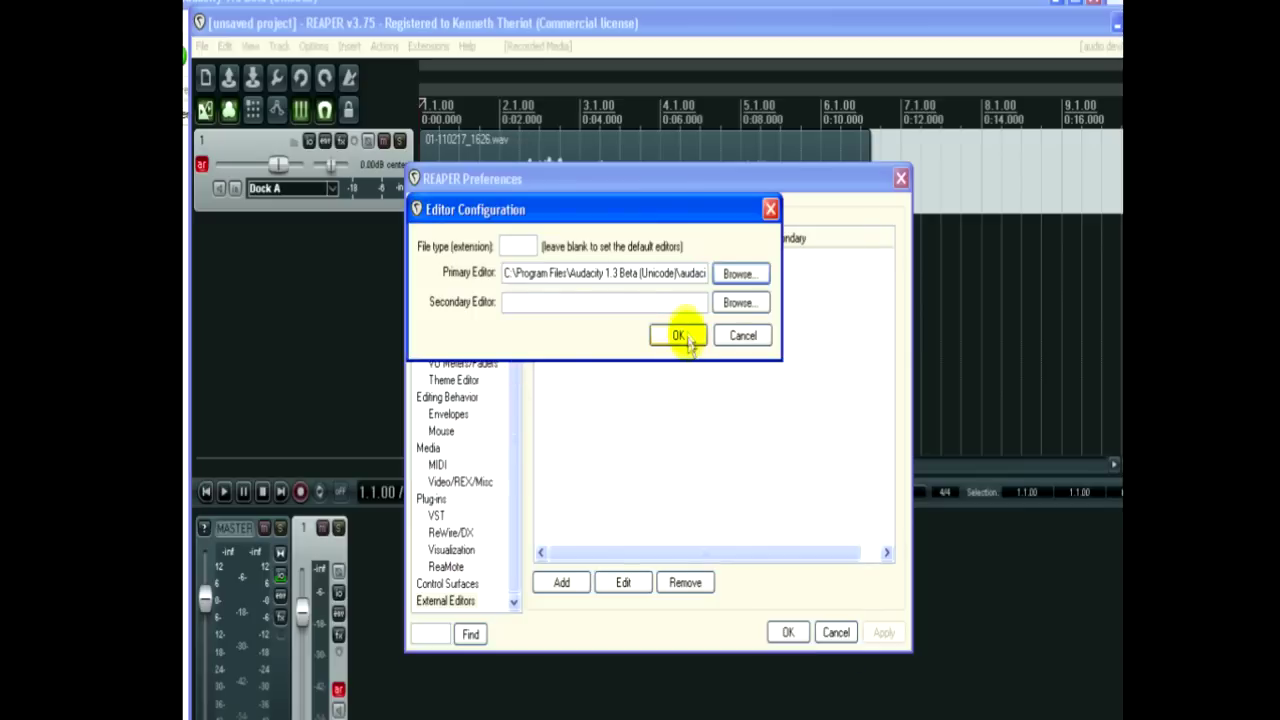
click(677, 337)
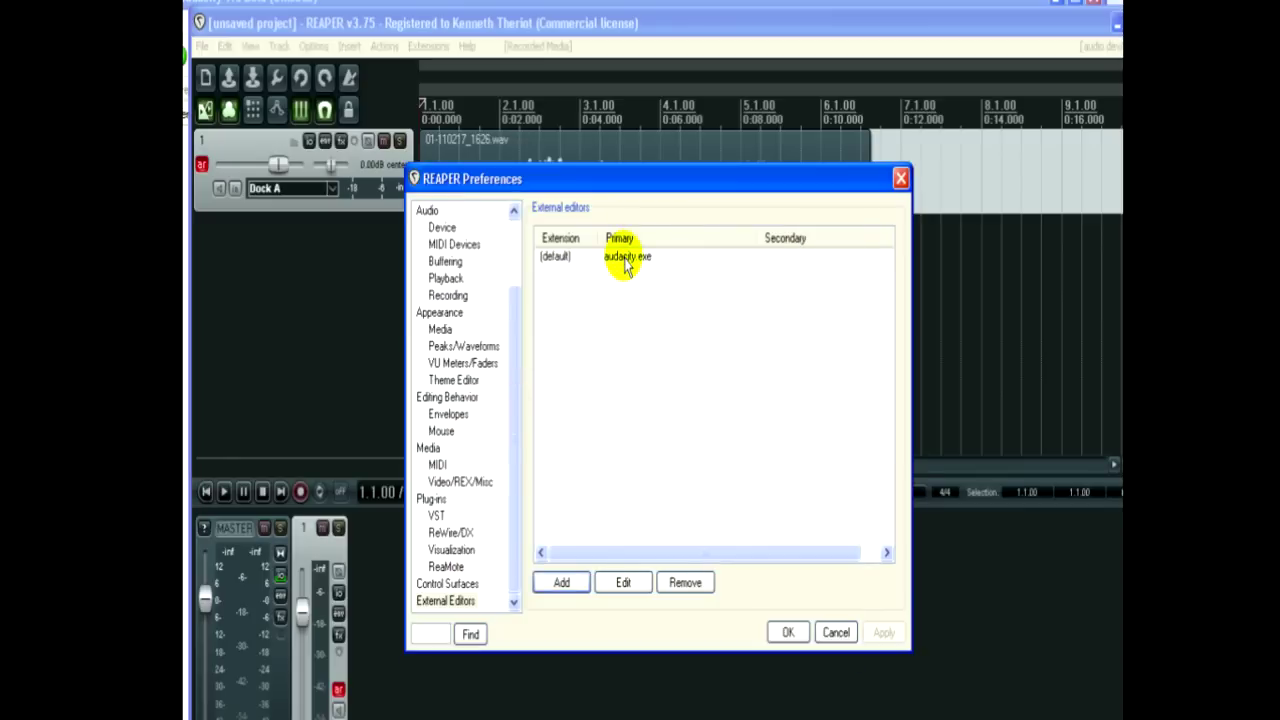
click(625, 259)
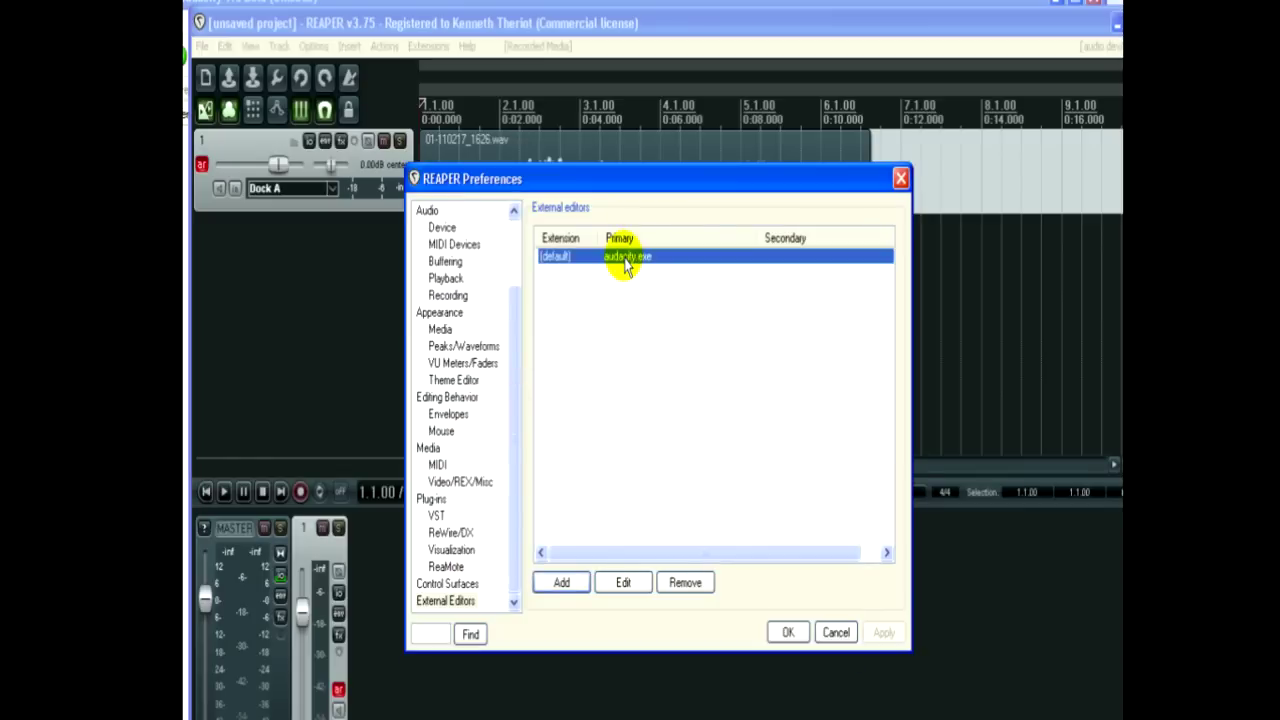
click(788, 632)
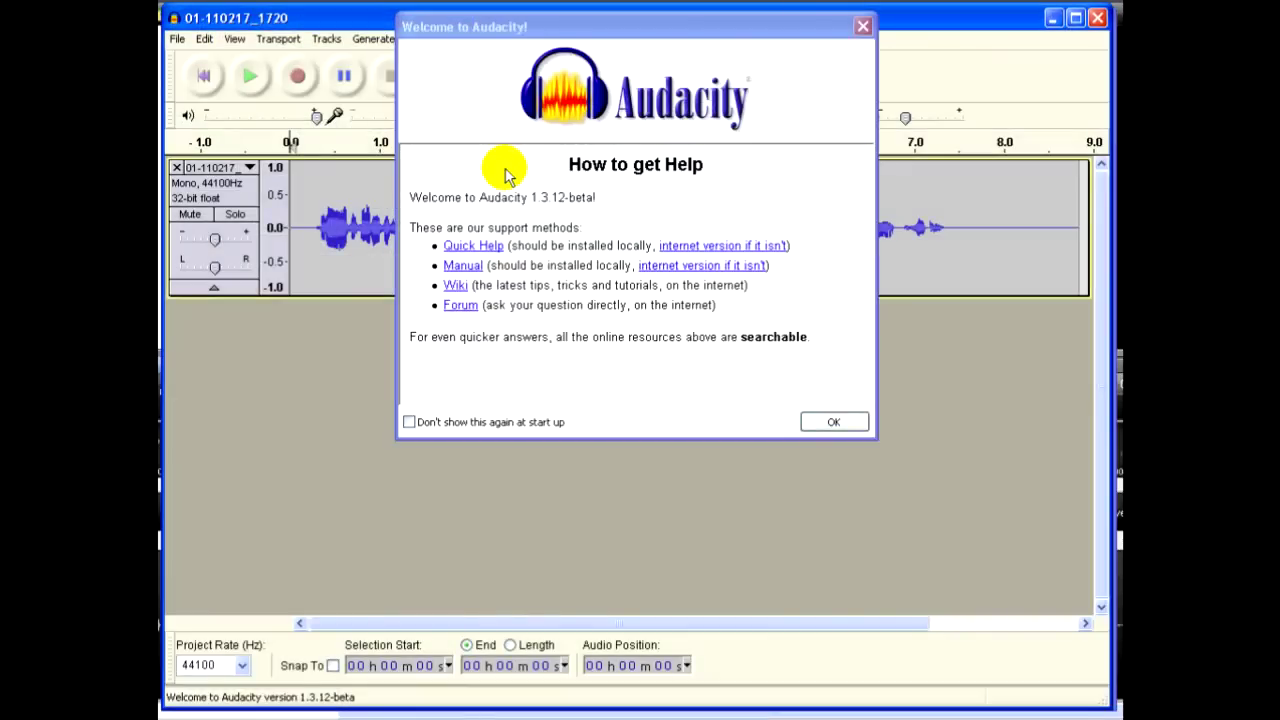
Dismiss Audacity's welcome message and apply Amplify to the whole vocal take
click(836, 421)
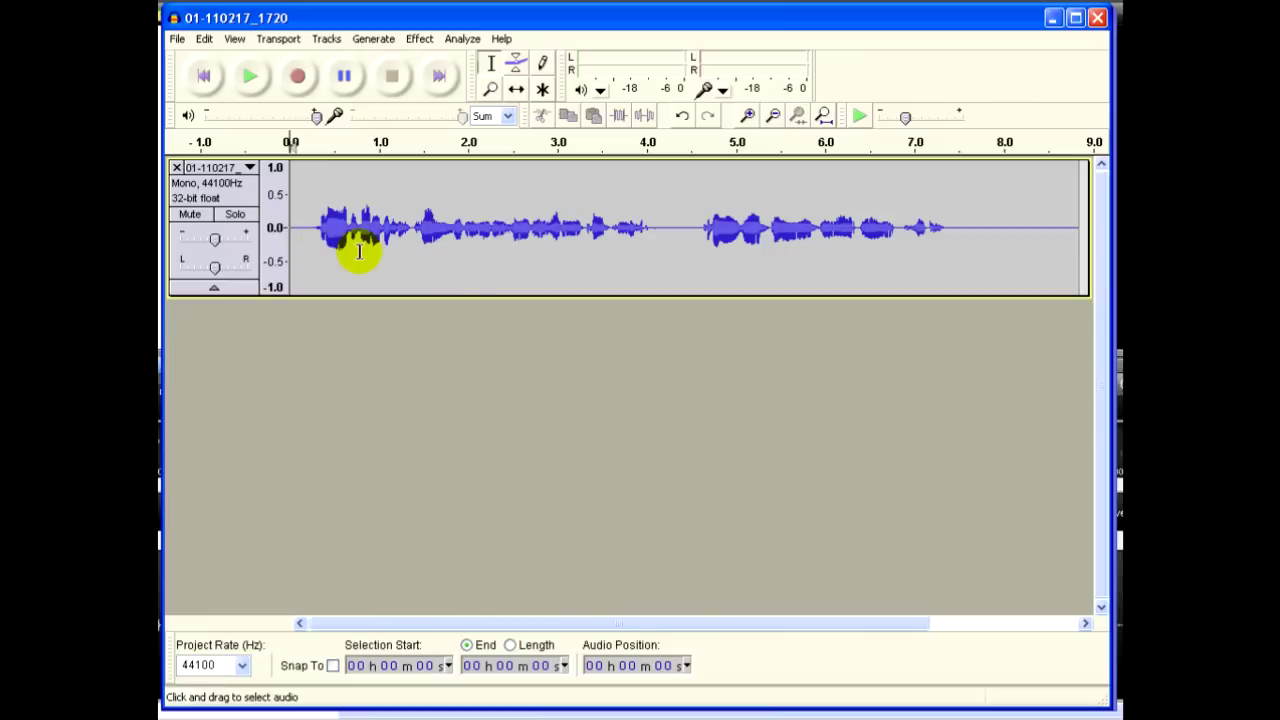
key(ctrl+a)
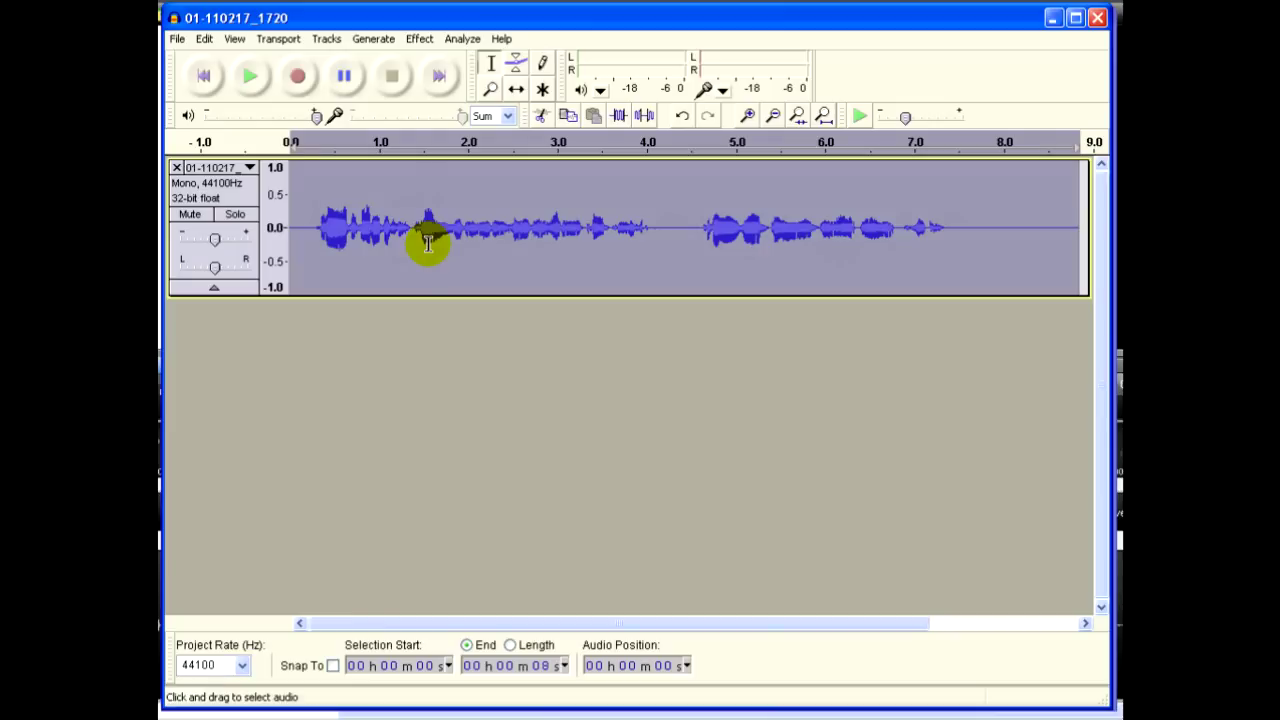
click(410, 44)
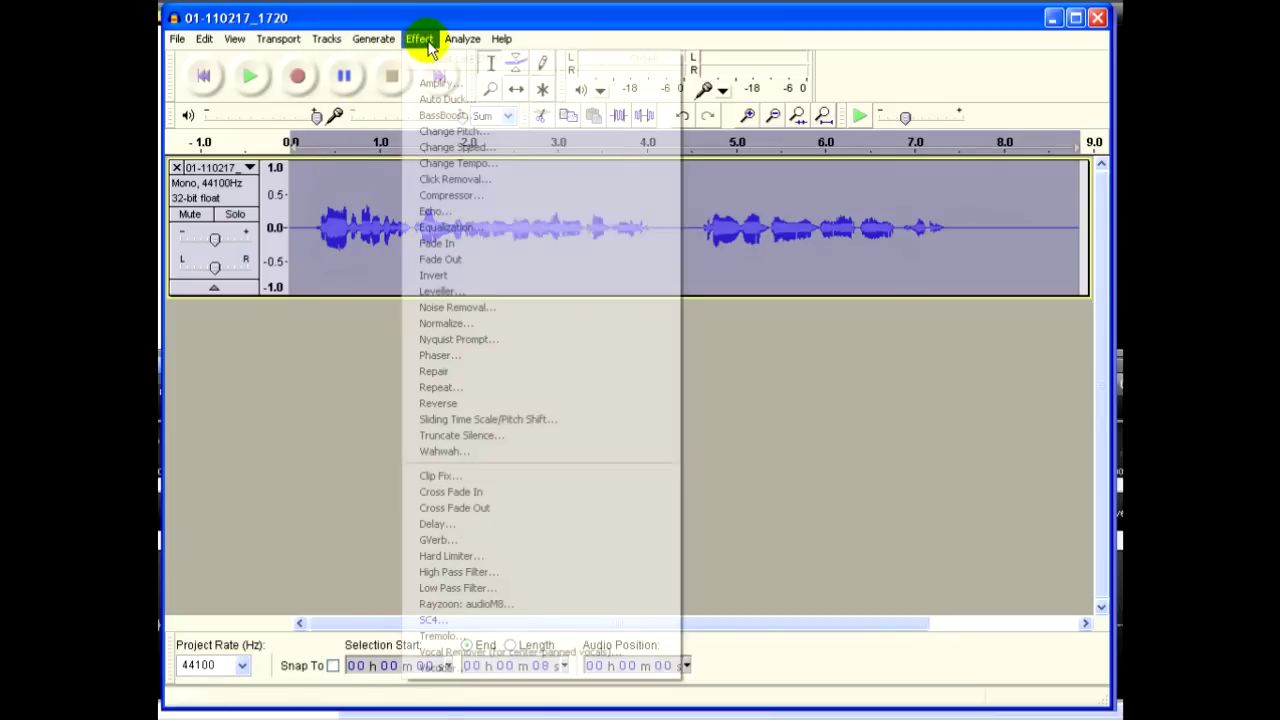
click(436, 84)
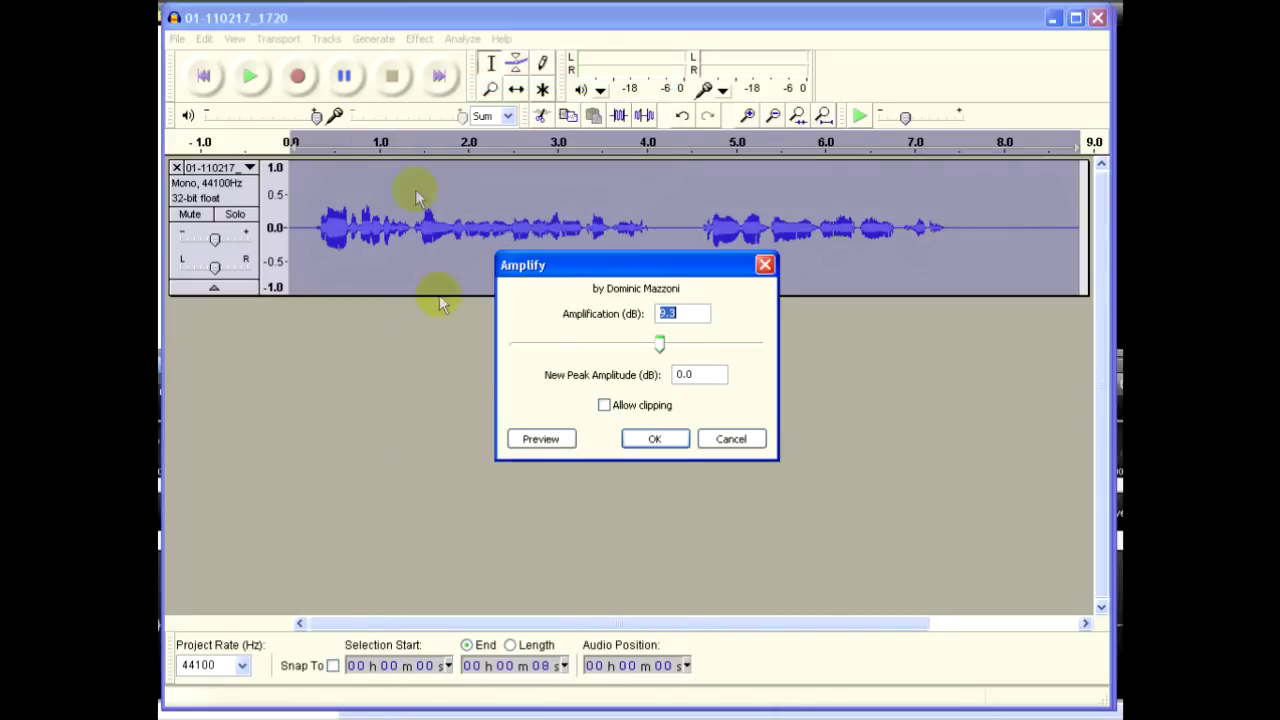
click(657, 436)
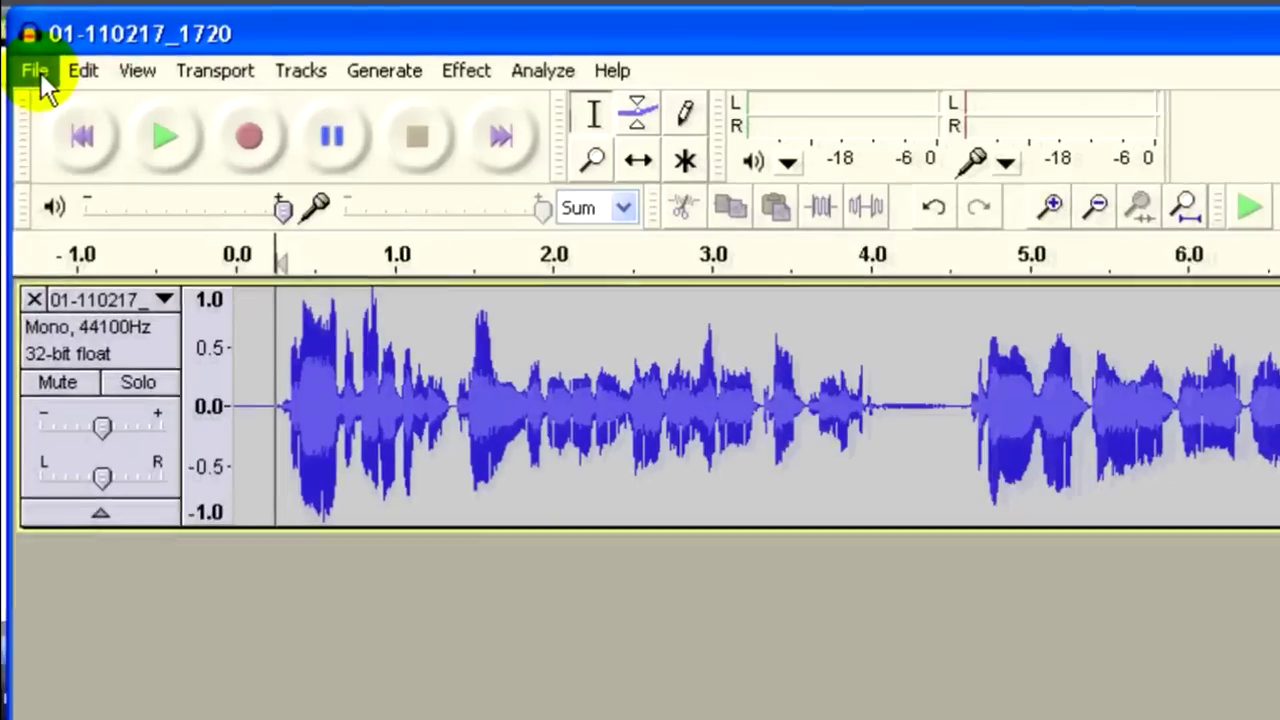
Export the take as 16-bit WAV 01-110217_1720, replacing the existing file
click(182, 41)
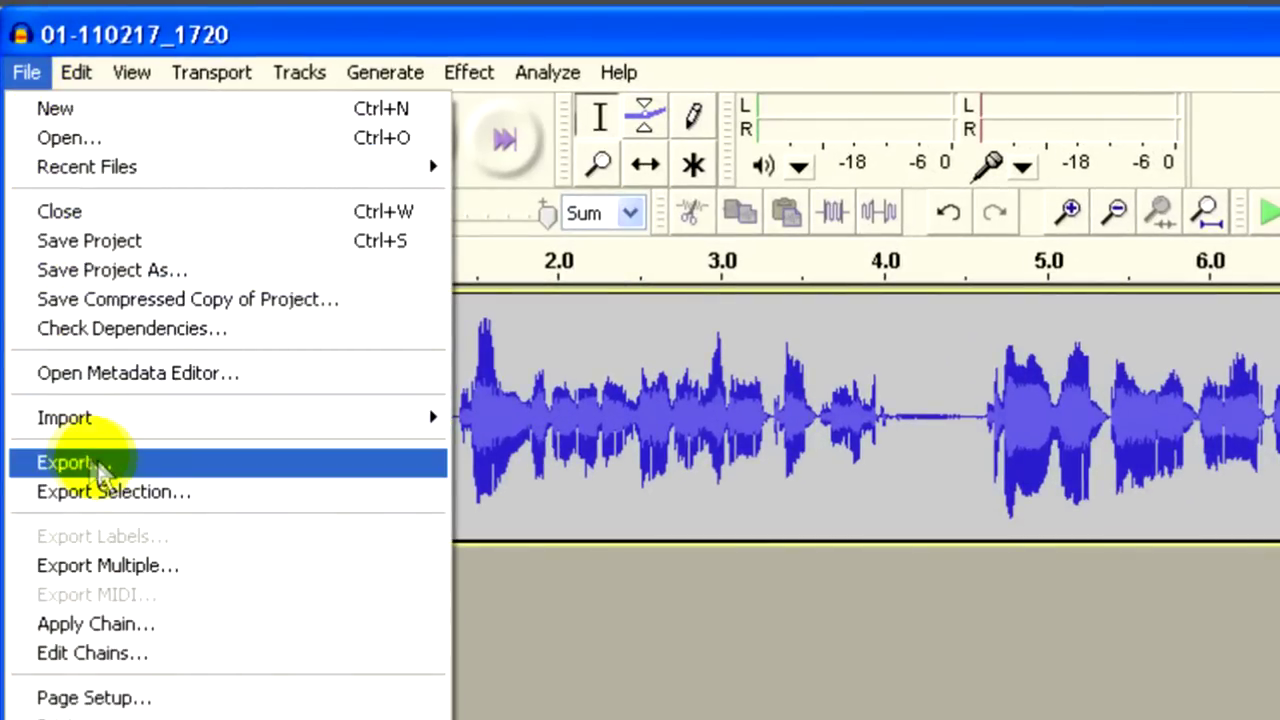
click(162, 463)
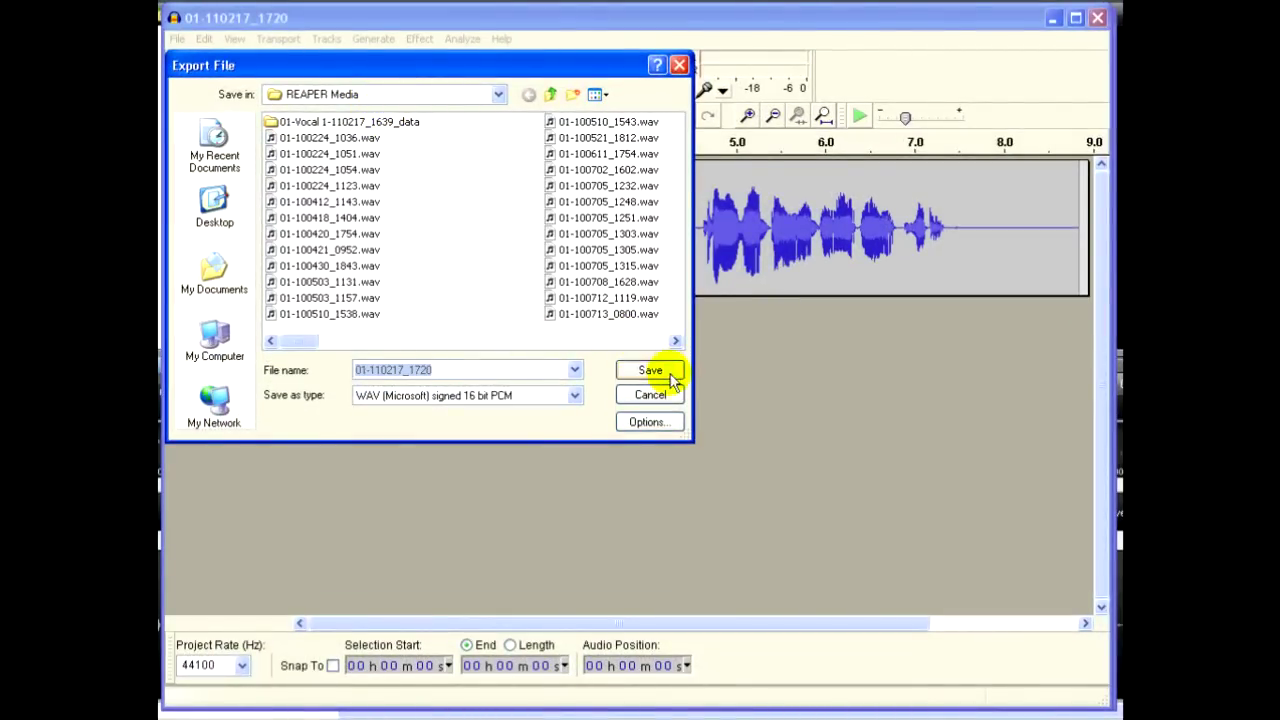
click(665, 372)
click(622, 428)
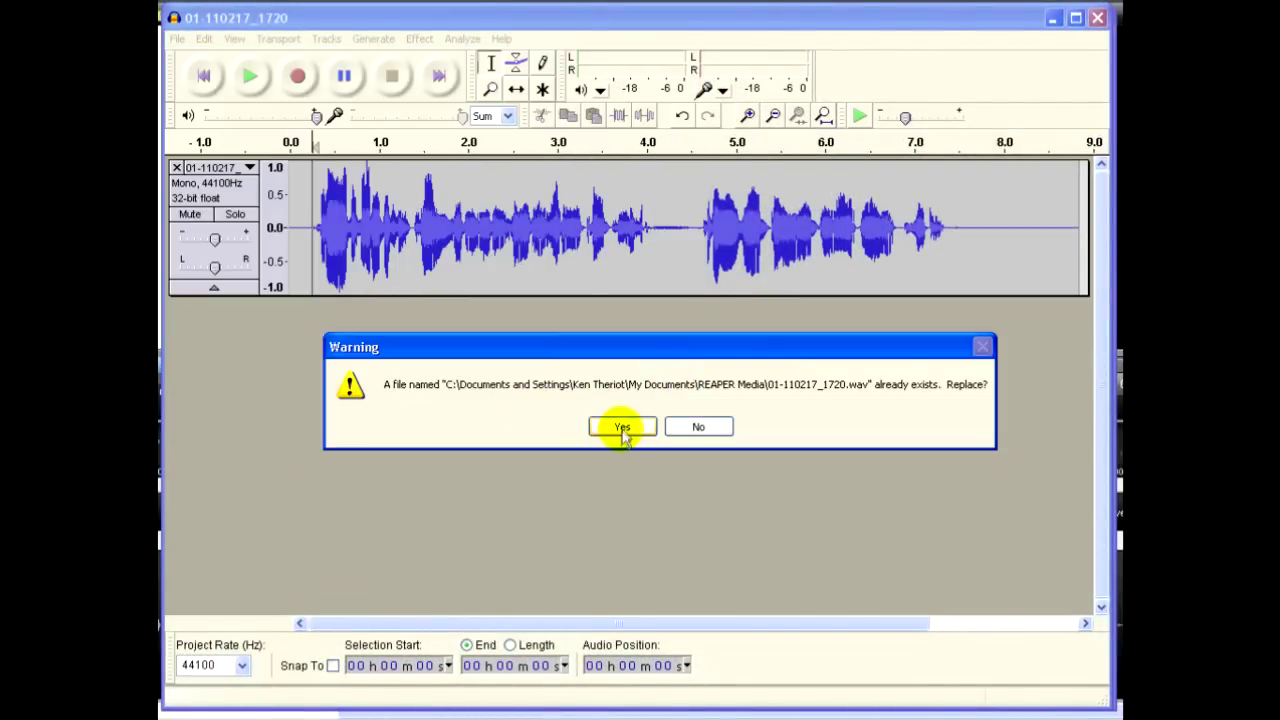
key(Return)
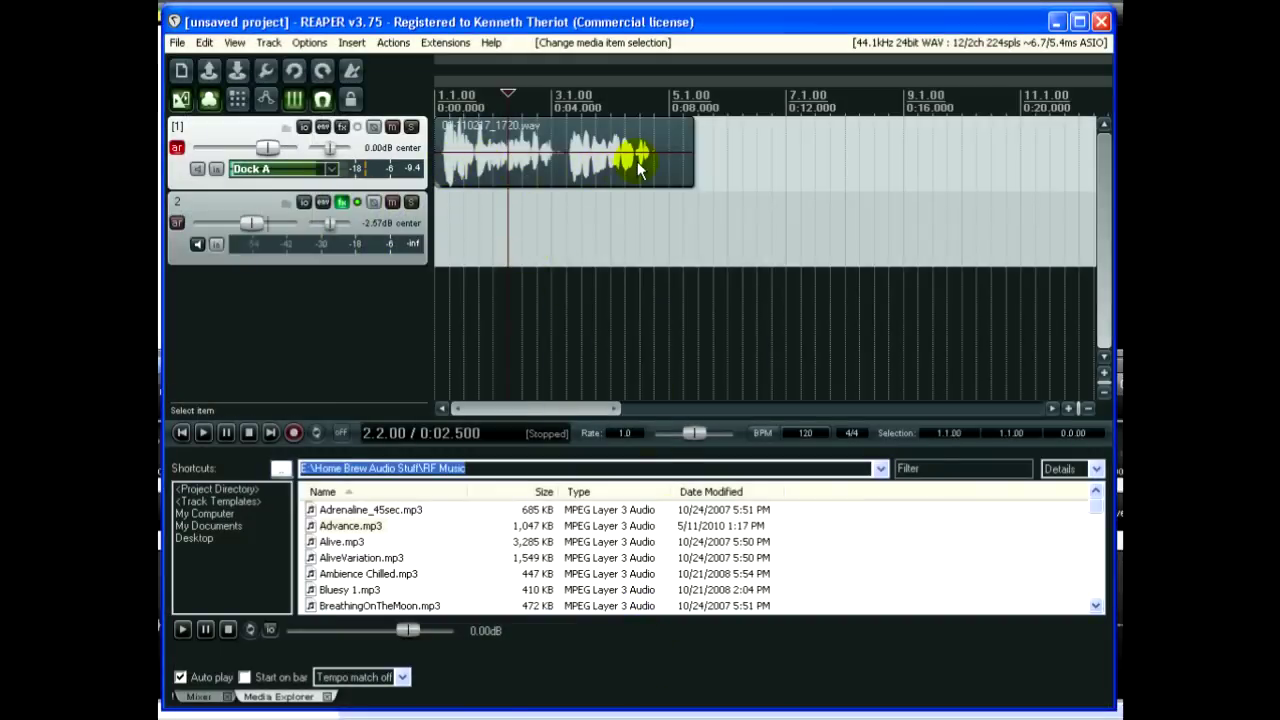
Disarm track 1, arm track 2 for recording, and glance at the Mixer
click(177, 148)
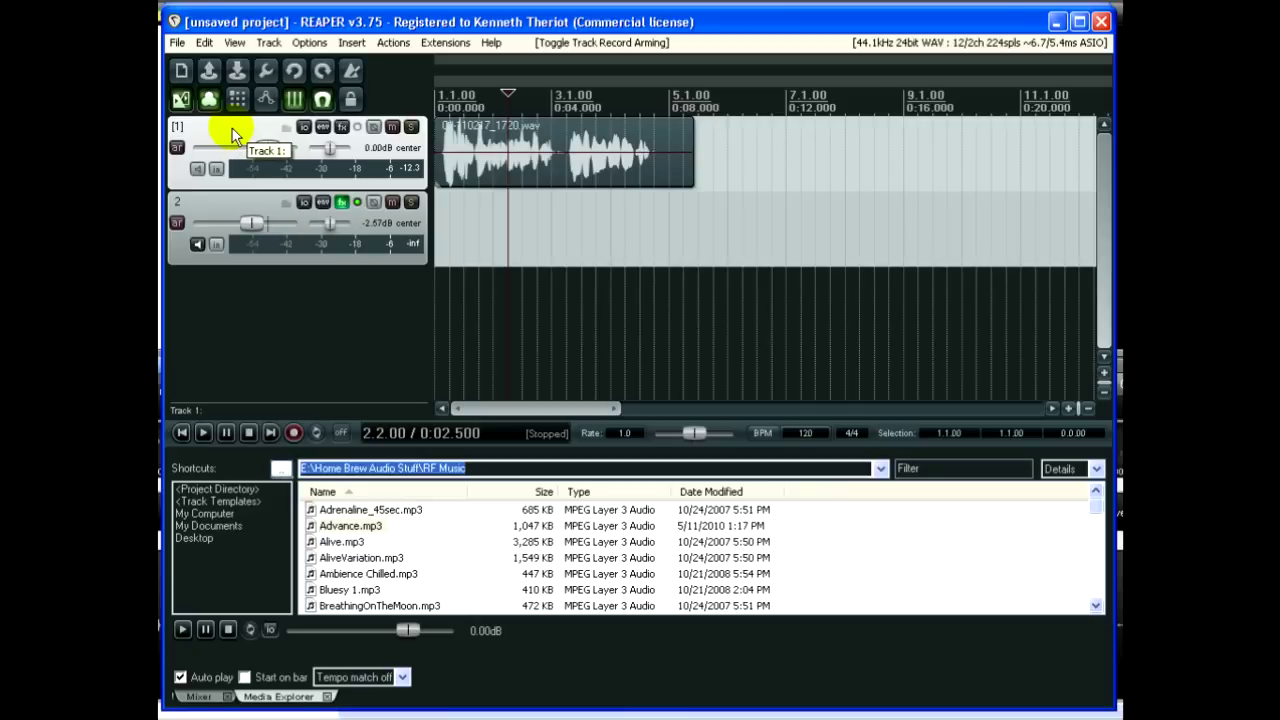
click(177, 222)
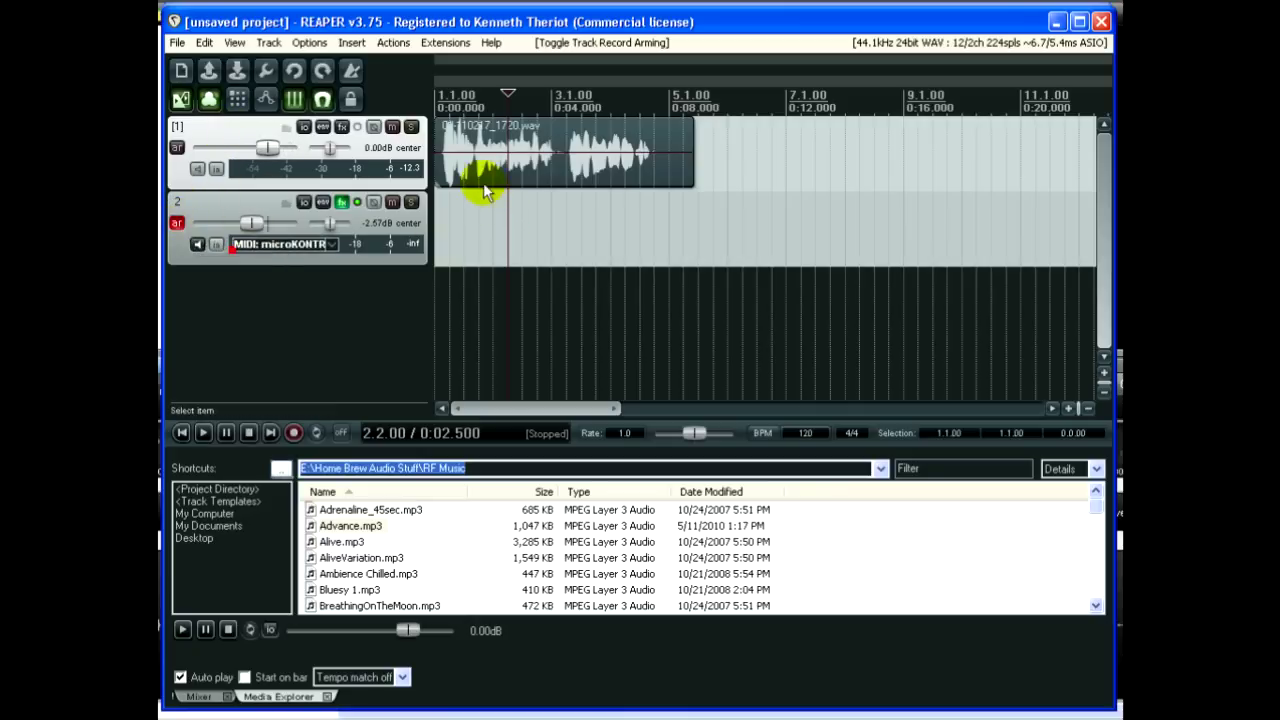
click(199, 696)
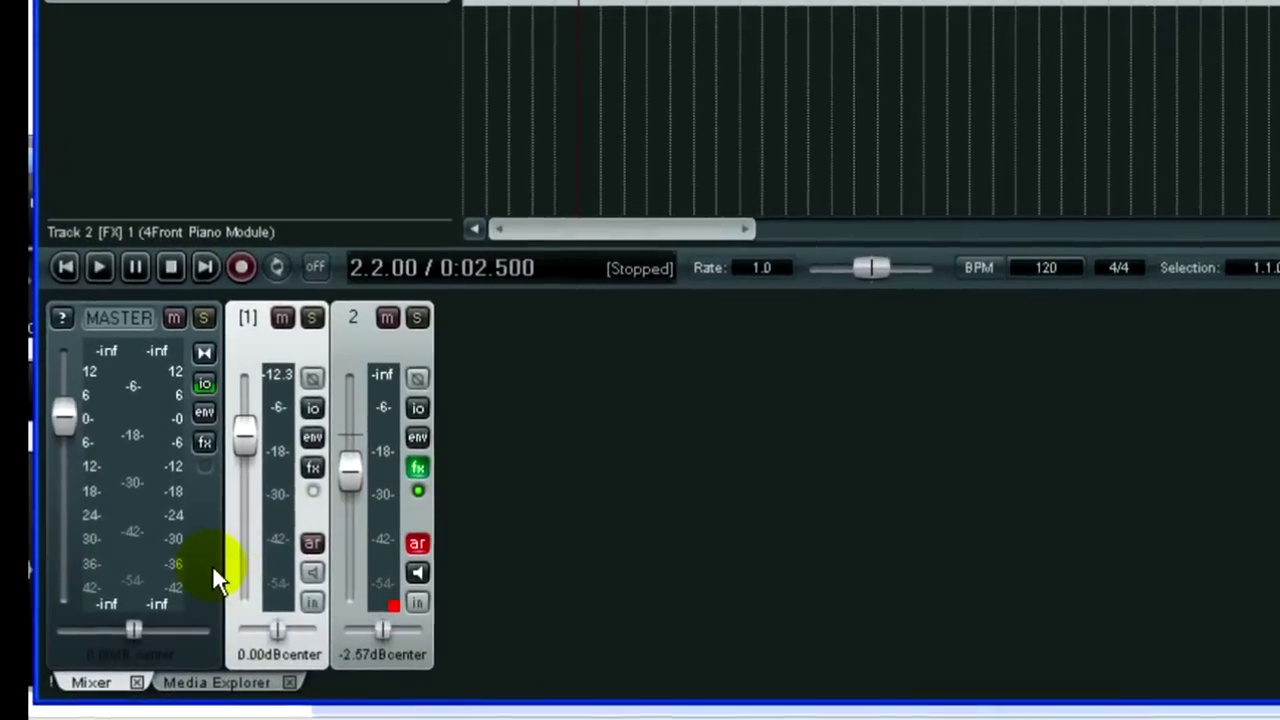
click(195, 685)
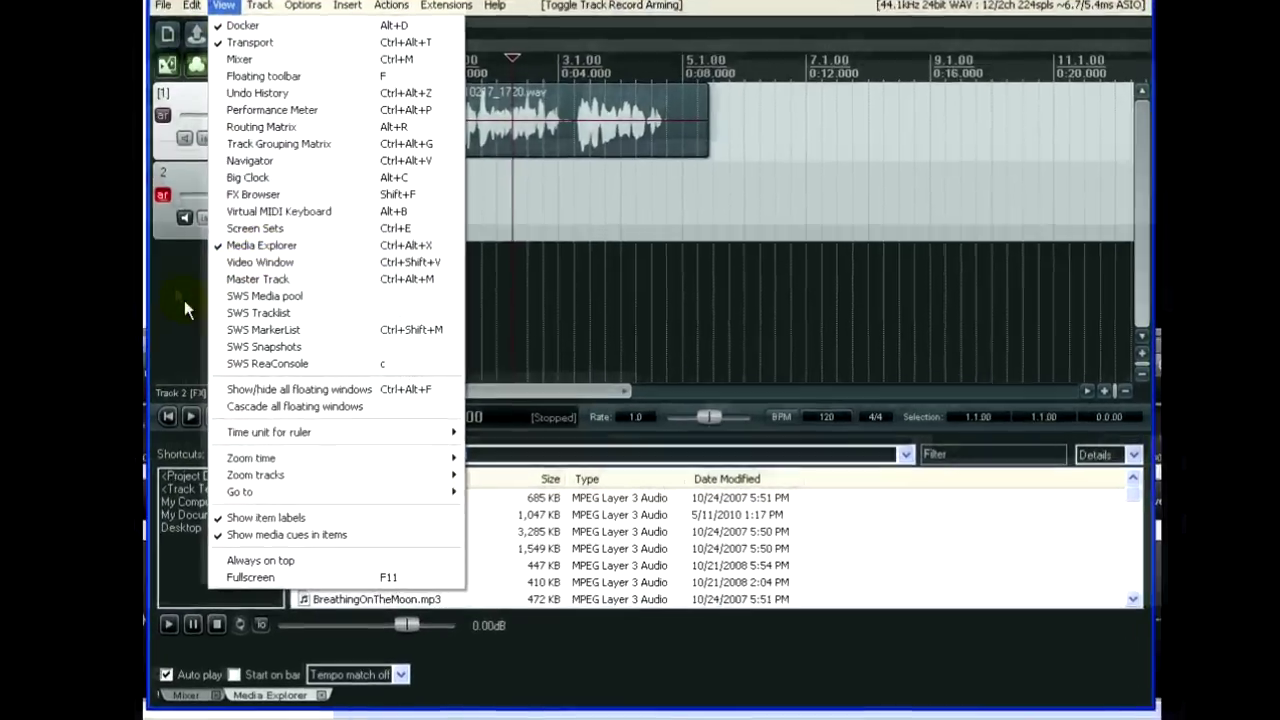
Preview Adrenaline_45sec.mp3 and Advance.mp3, then drag Advance.mp3 into the project
click(184, 300)
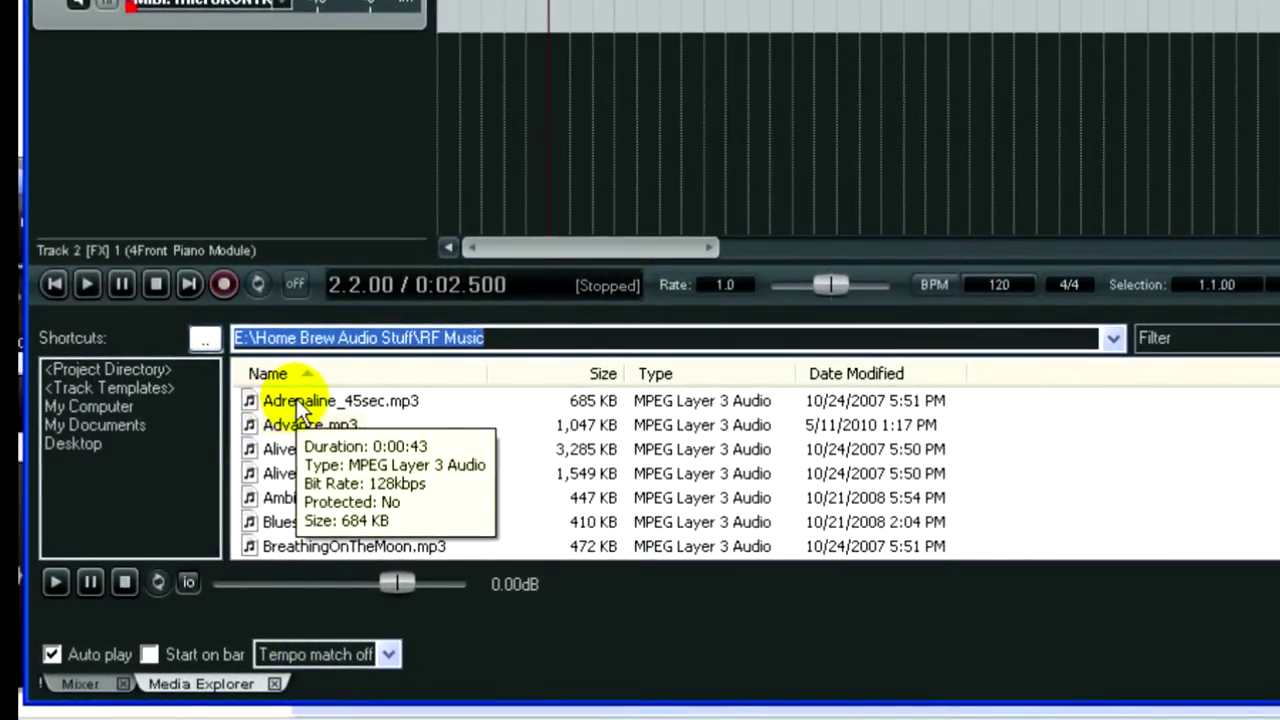
click(296, 401)
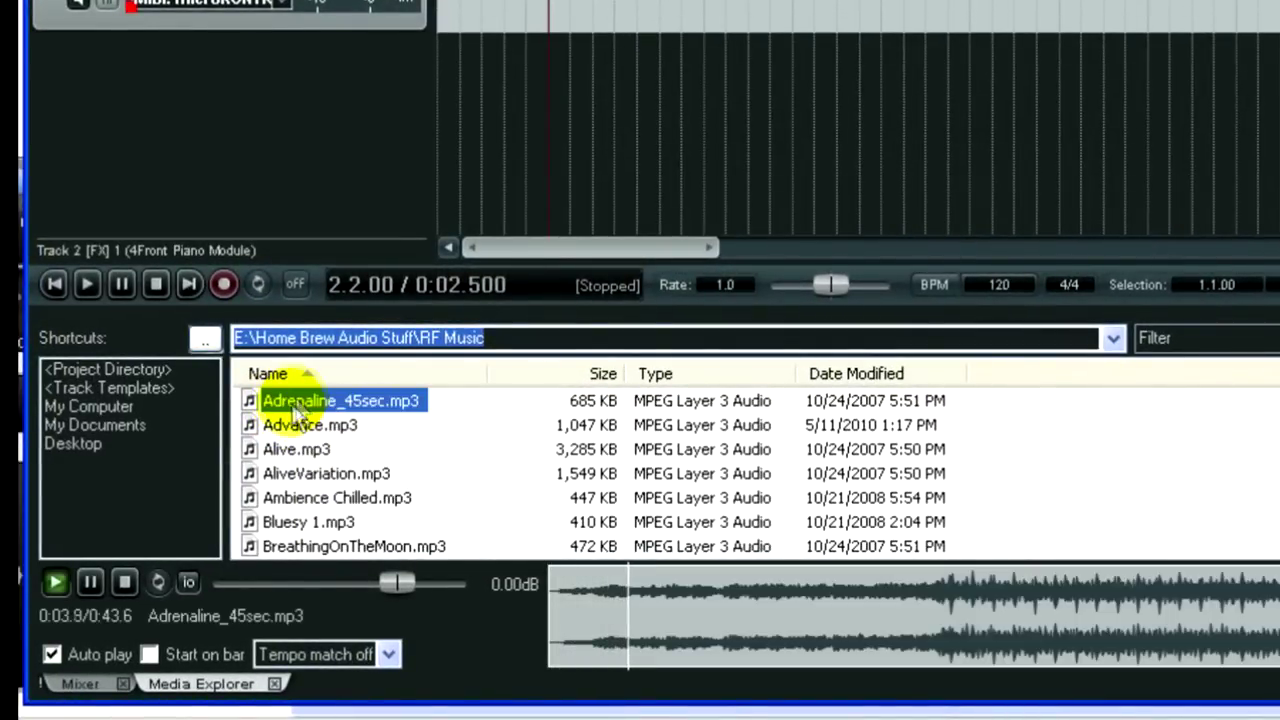
click(288, 426)
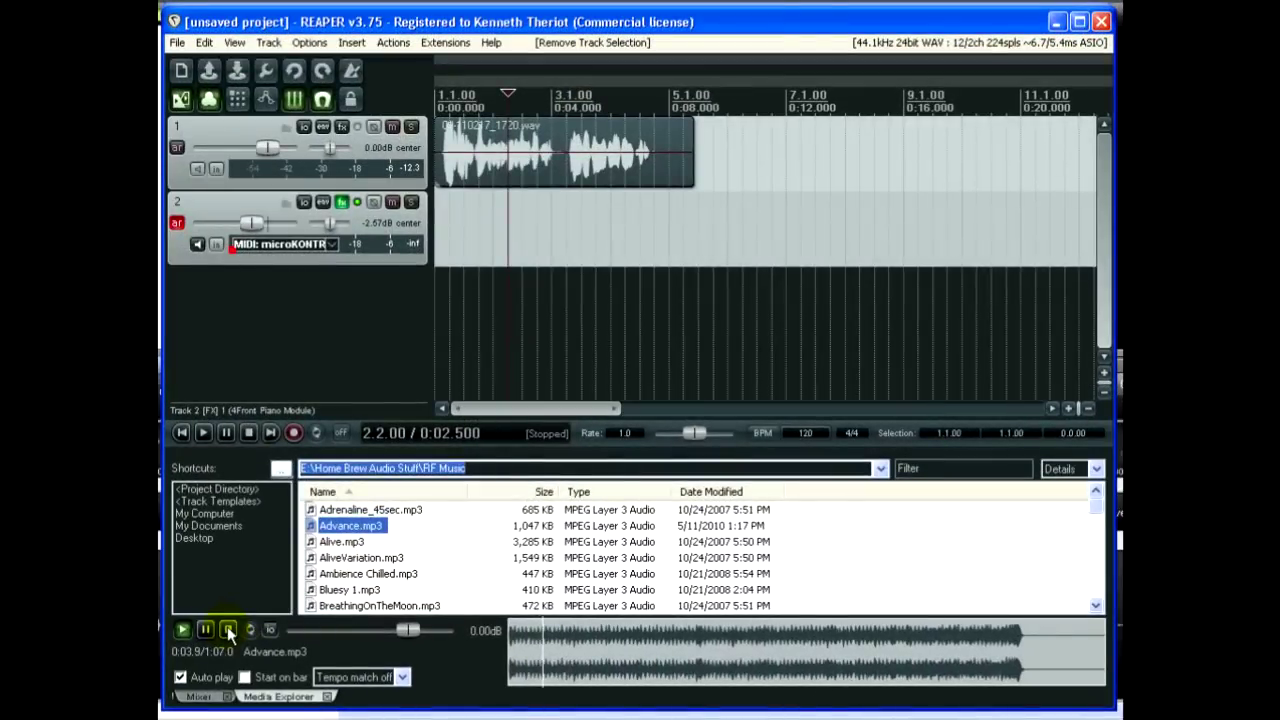
click(228, 630)
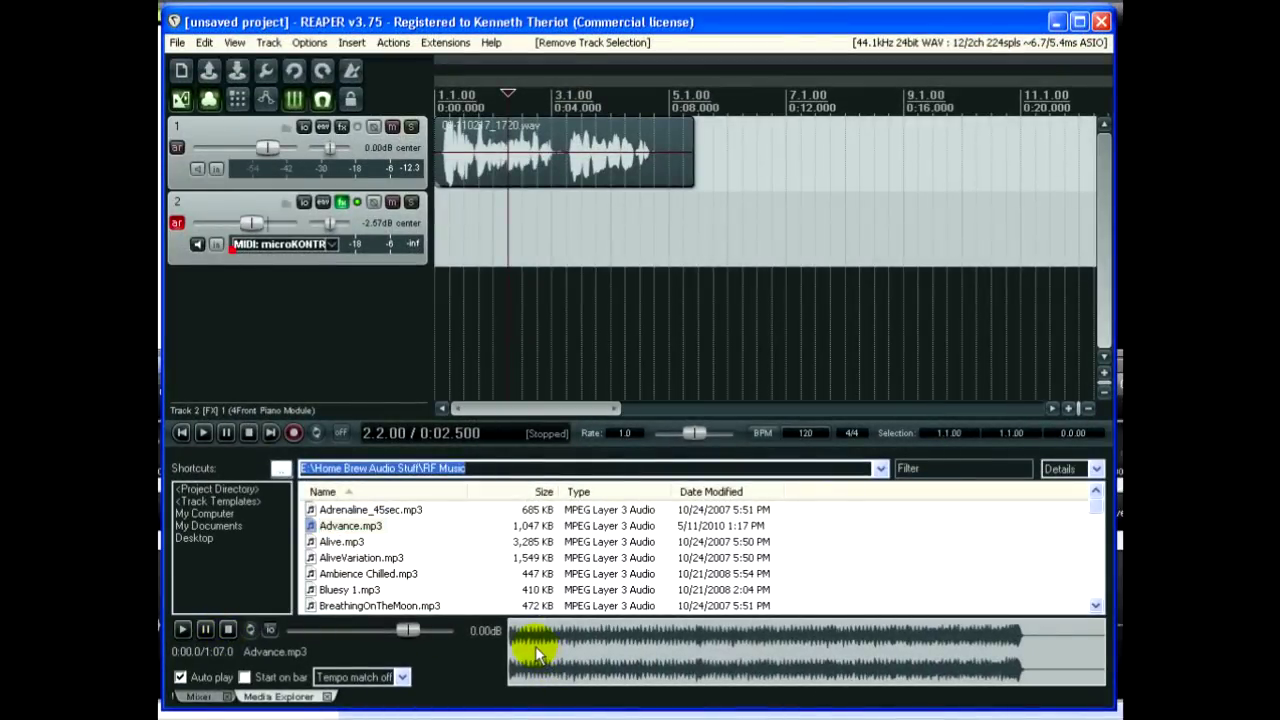
drag(335, 525, 452, 218)
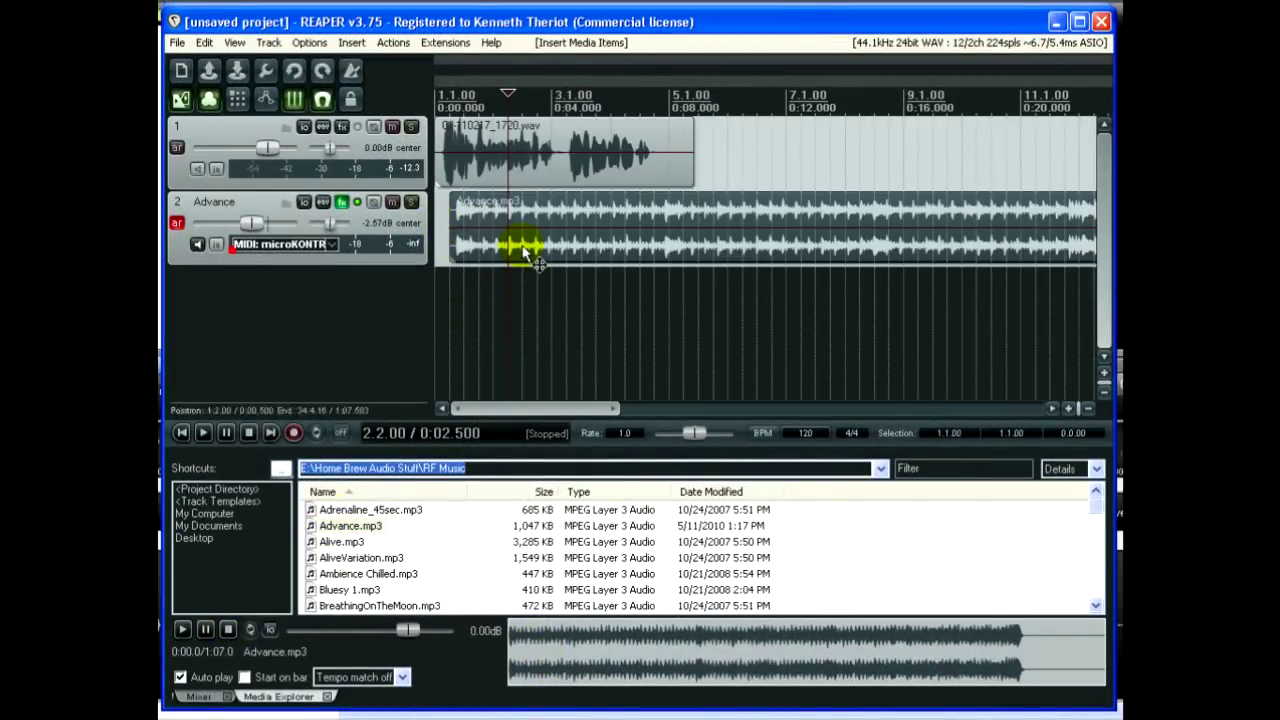
Place the Advance item on track 2 at the project start and play to check
drag(529, 243, 516, 248)
click(455, 295)
key(space)
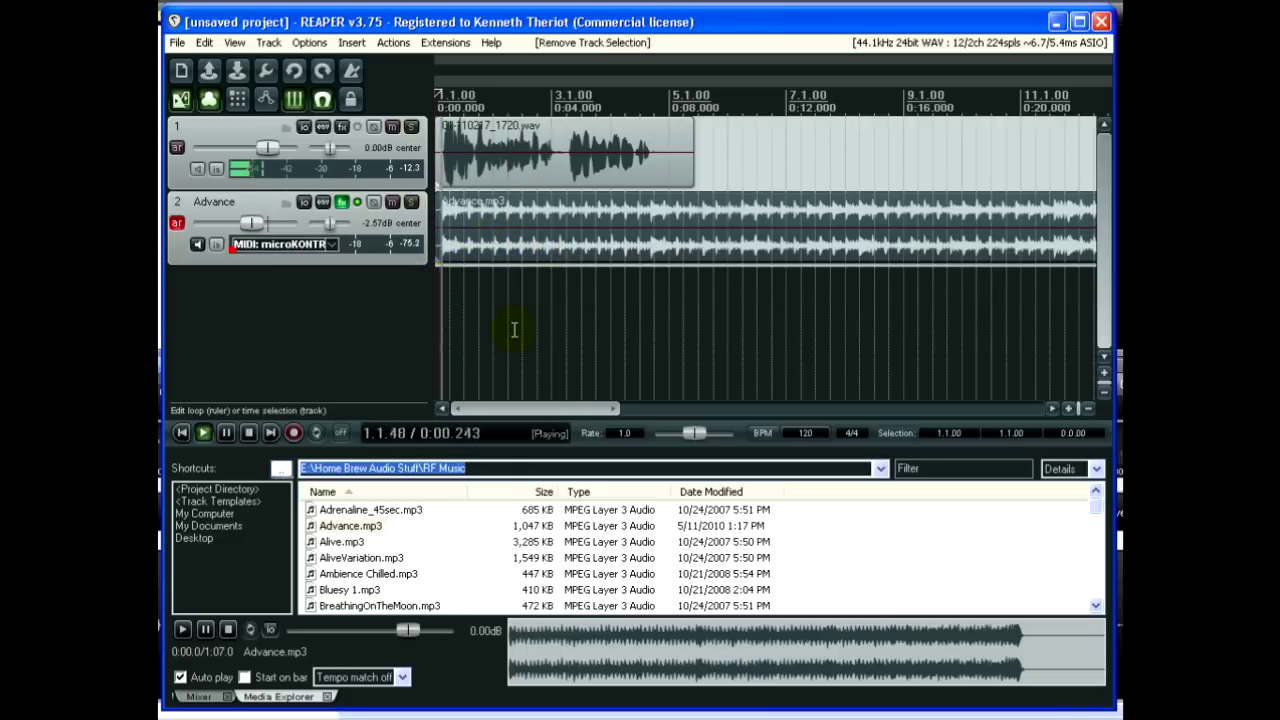
key(space)
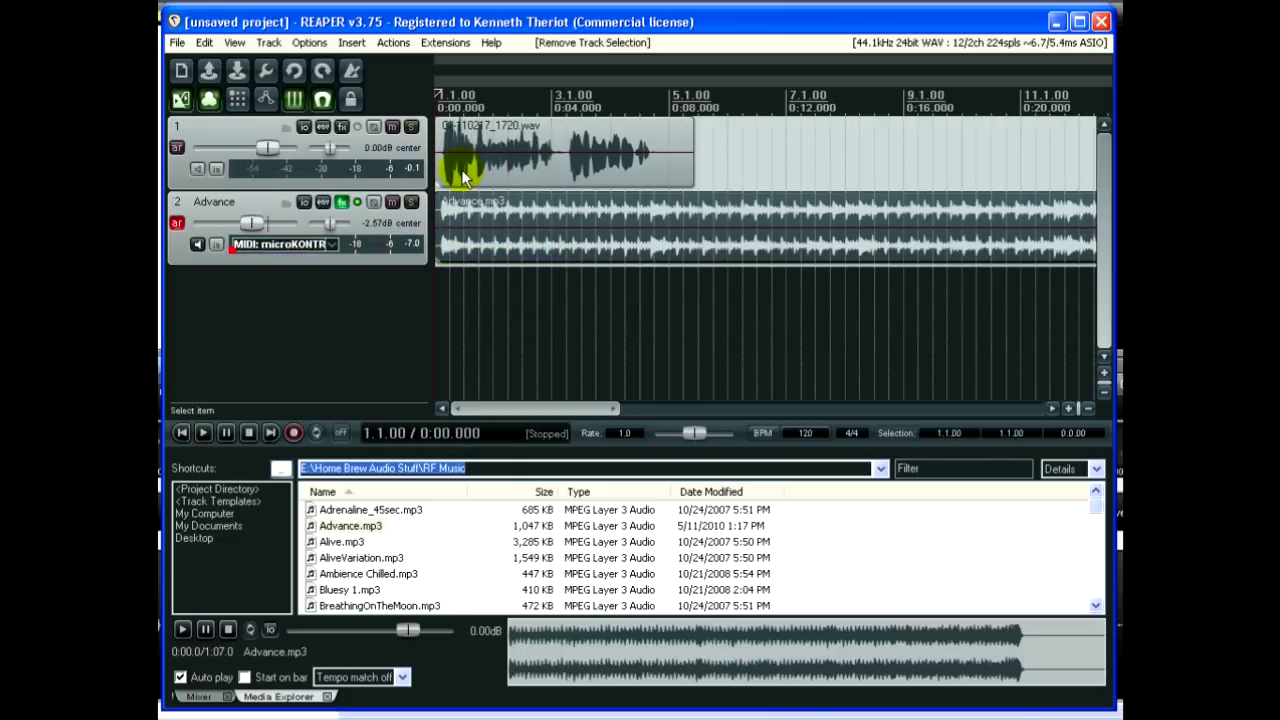
Slide the vocal item on track 1 slightly later and listen to the timing
drag(462, 176, 530, 172)
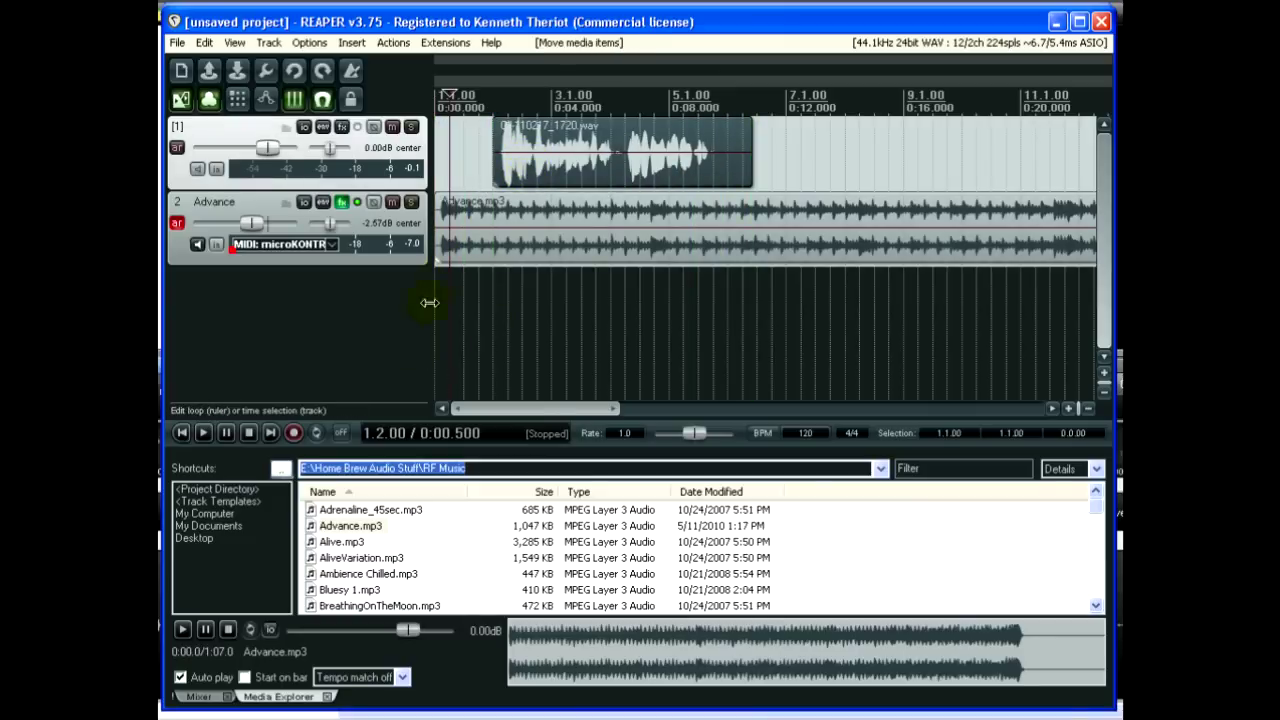
click(201, 432)
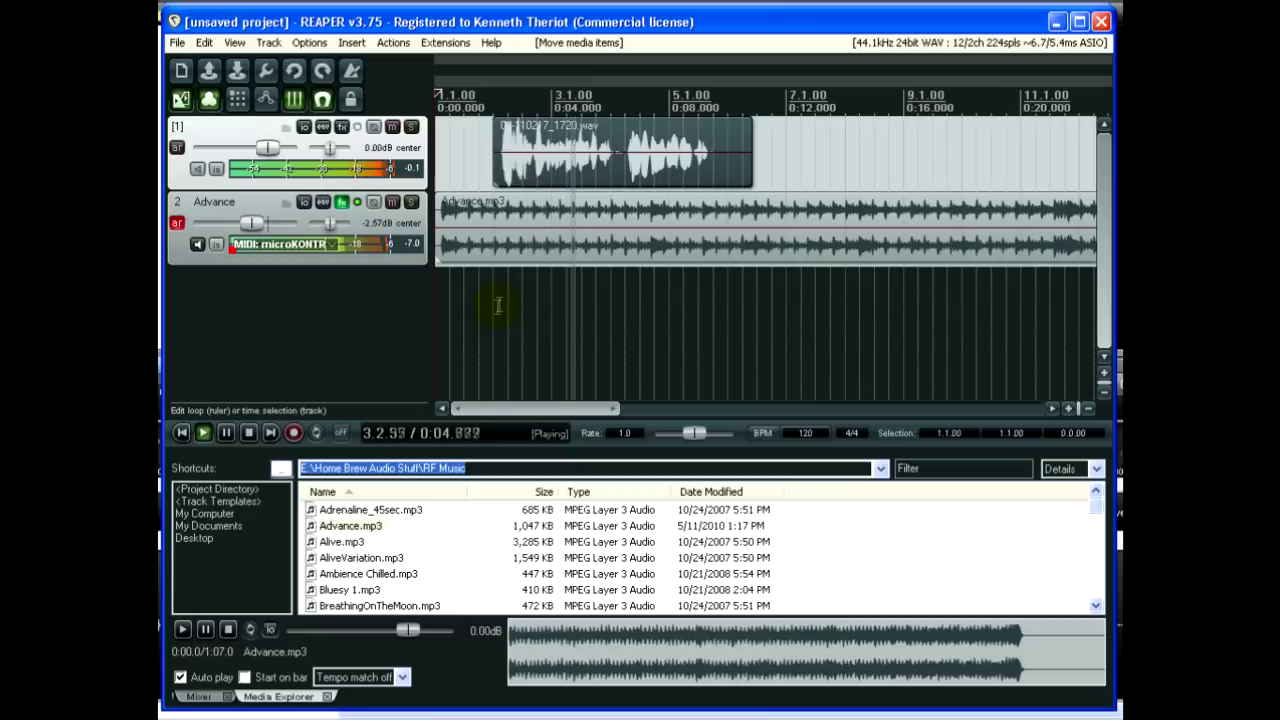
key(space)
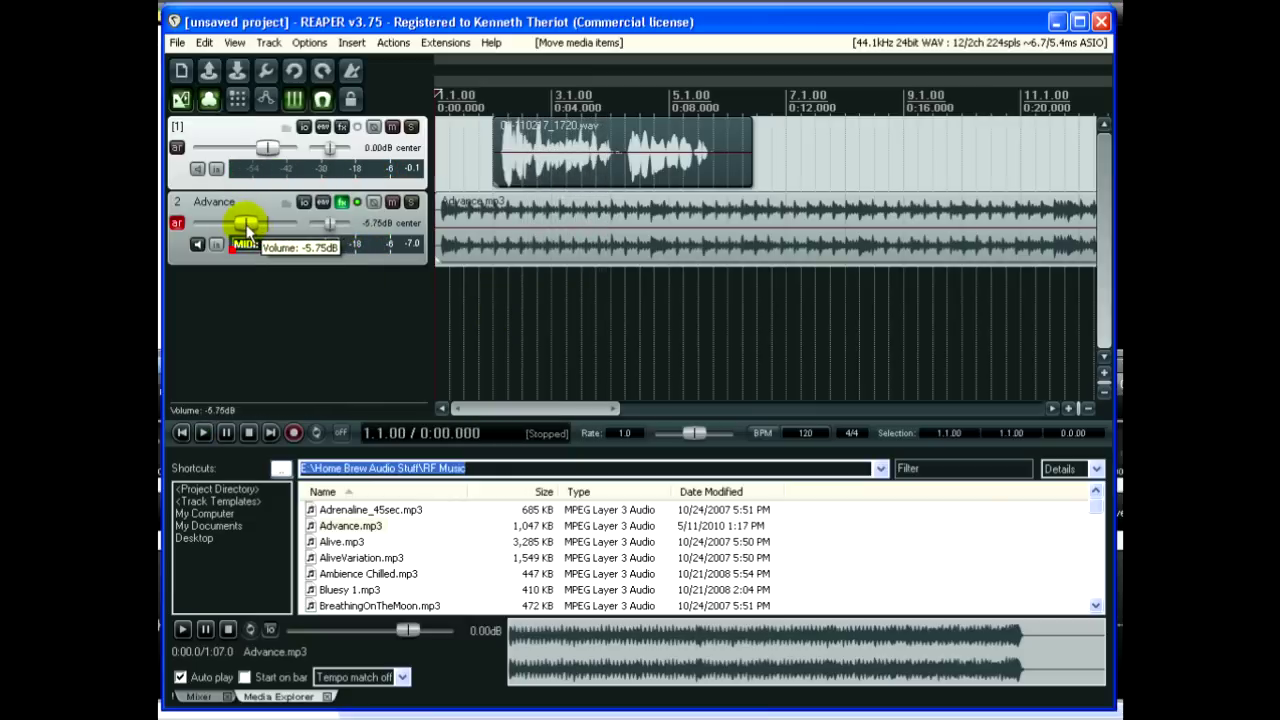
Lower track 2's volume to -8.29 dB and play back the mix
drag(247, 230, 240, 224)
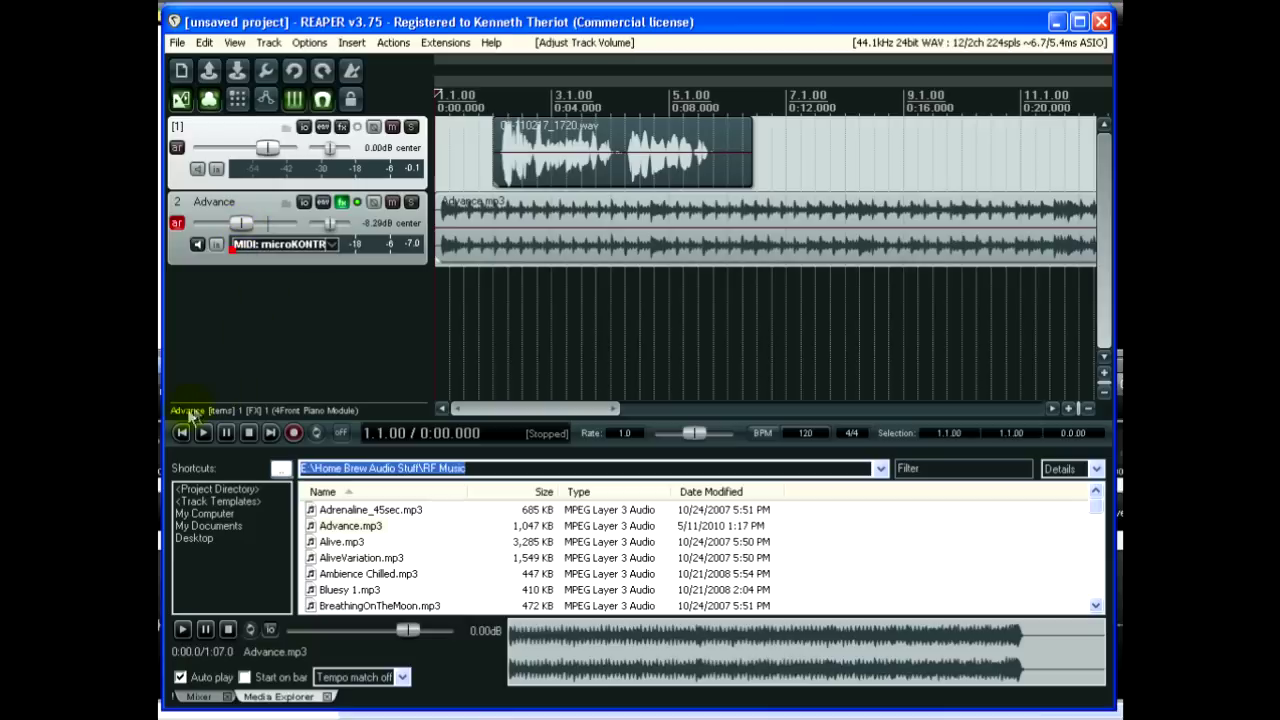
key(space)
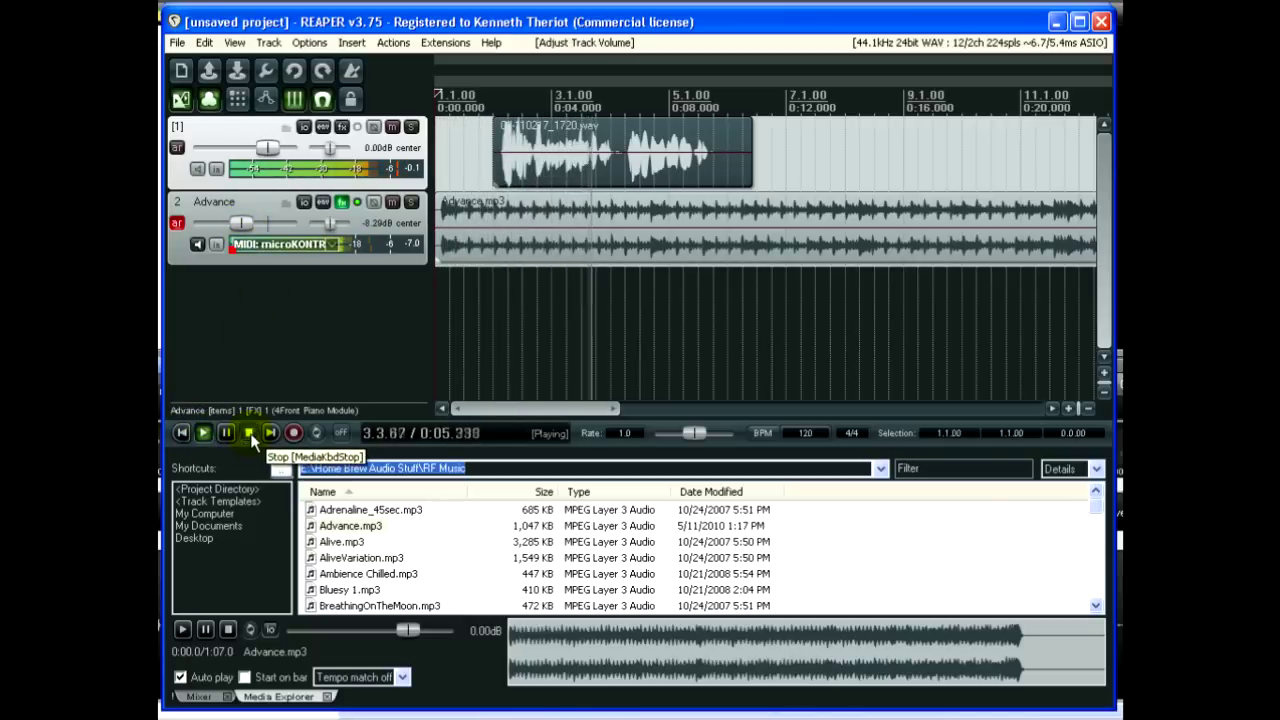
click(249, 434)
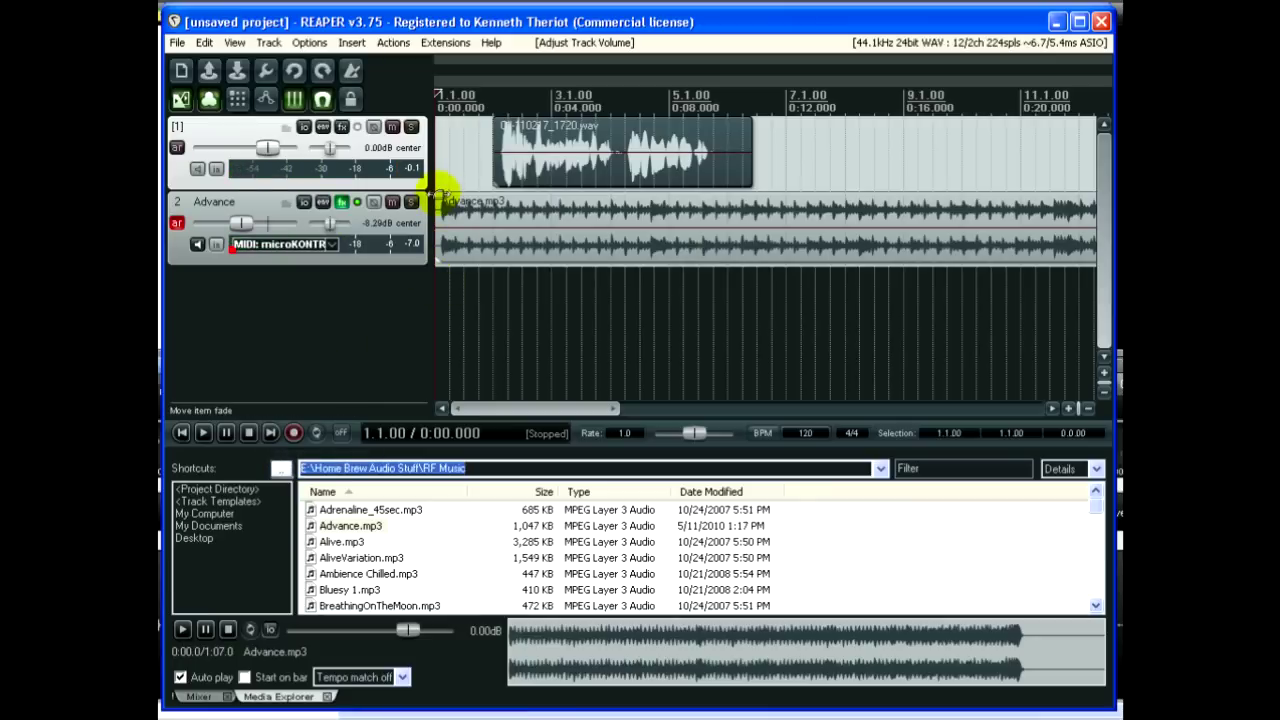
Fade in the Advance item and cut it at 7.1.00 (0:12), deleting the rest
drag(440, 190, 494, 197)
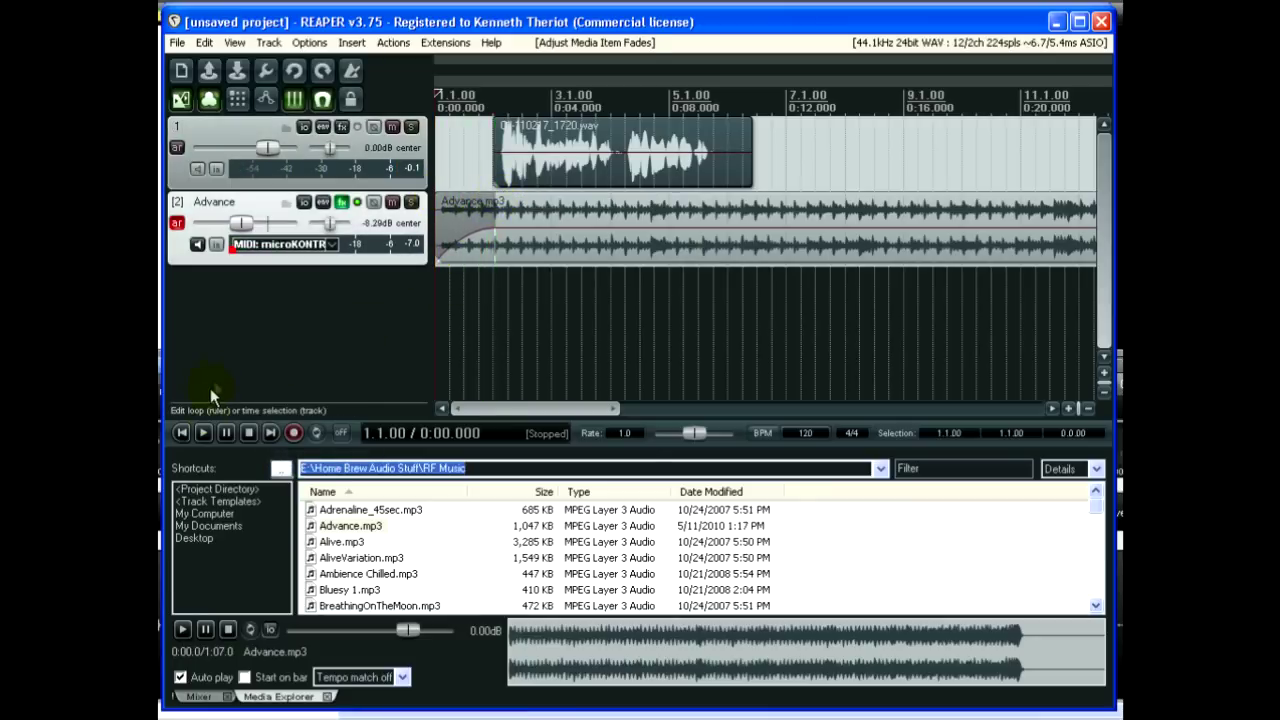
drag(618, 408, 849, 411)
click(925, 260)
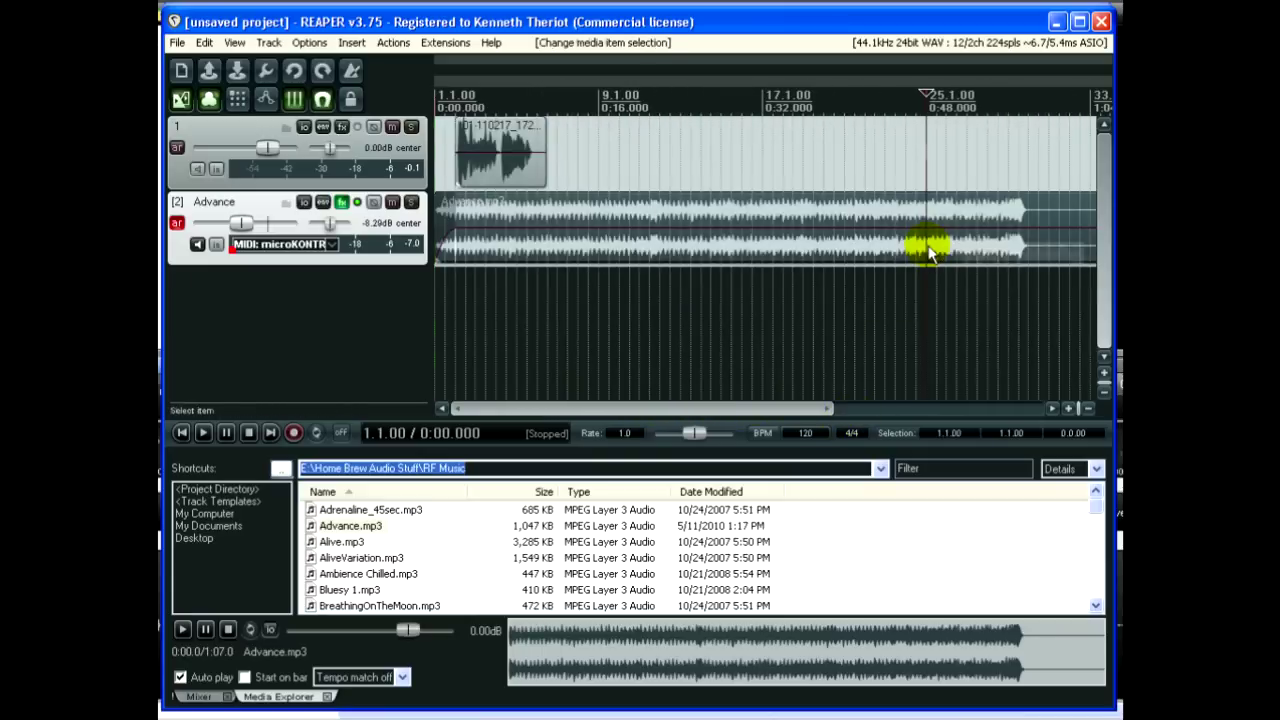
click(557, 257)
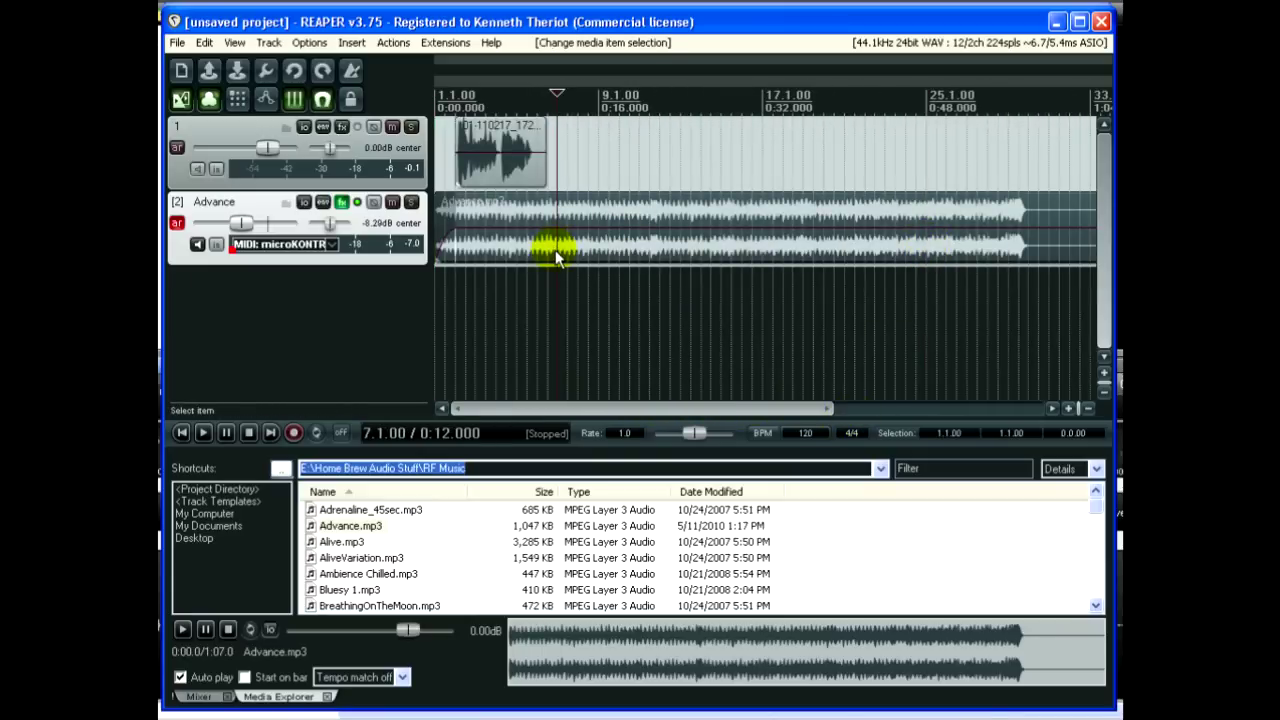
key(s)
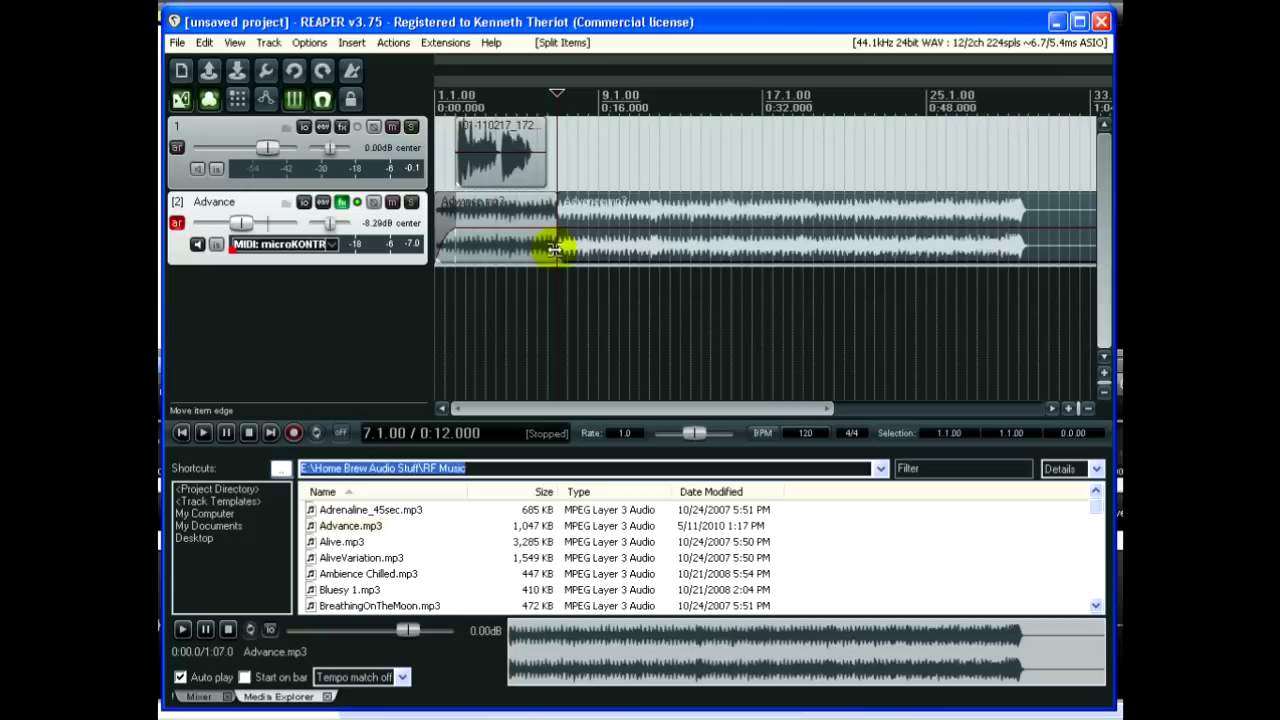
click(596, 252)
key(Delete)
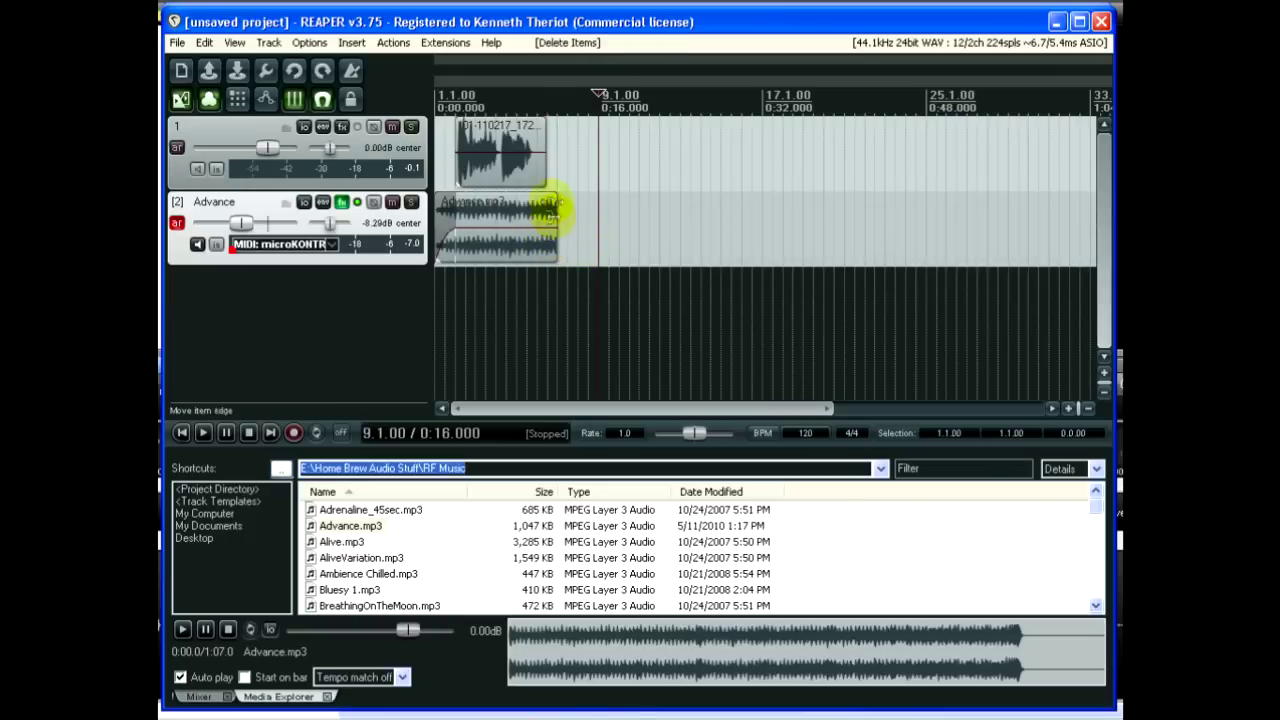
Give the shortened Advance item a long fade-out and play the project from the start
click(557, 157)
scroll(540, 155, up, 5)
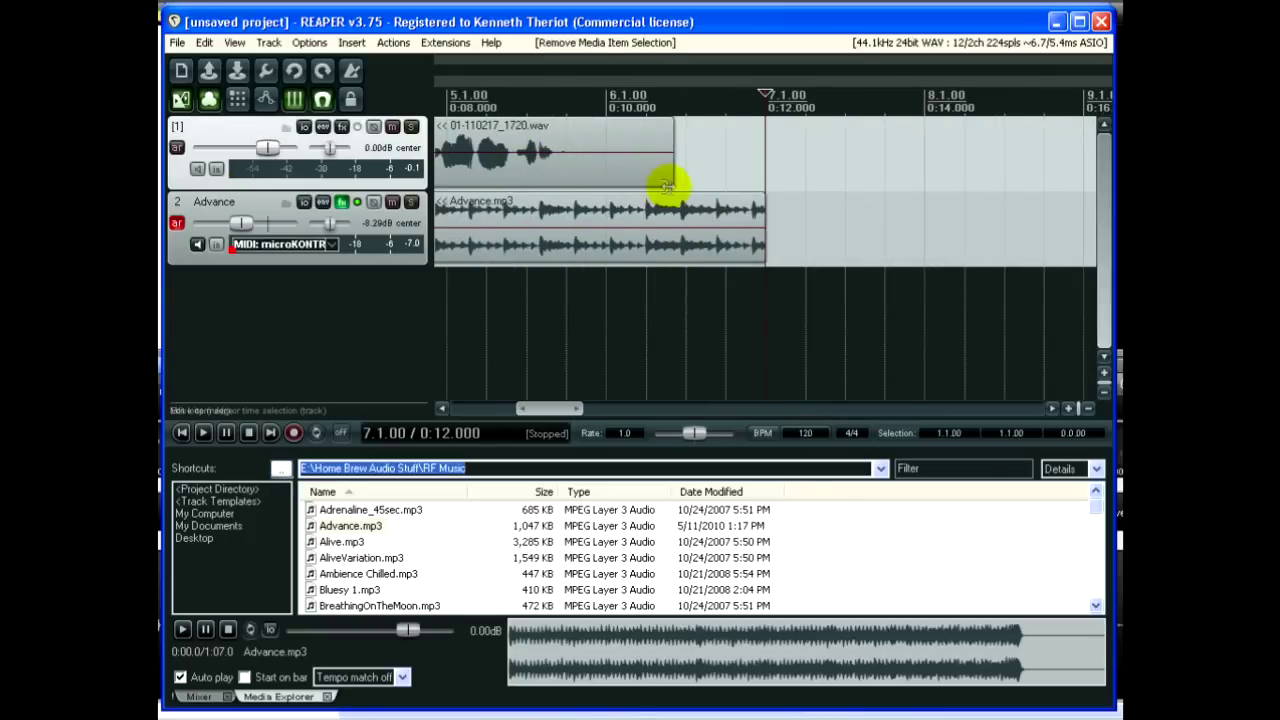
scroll(690, 192, down, 2)
drag(760, 195, 576, 215)
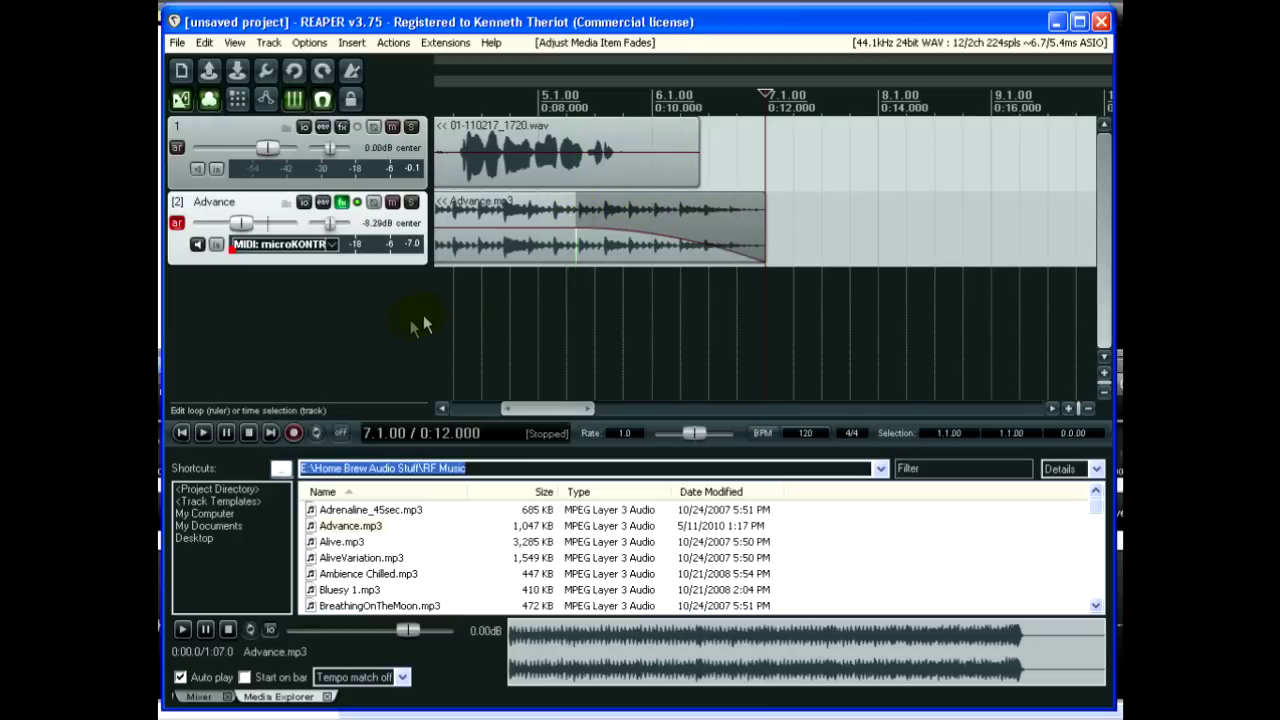
scroll(509, 315, down, 2)
scroll(516, 312, down, 1)
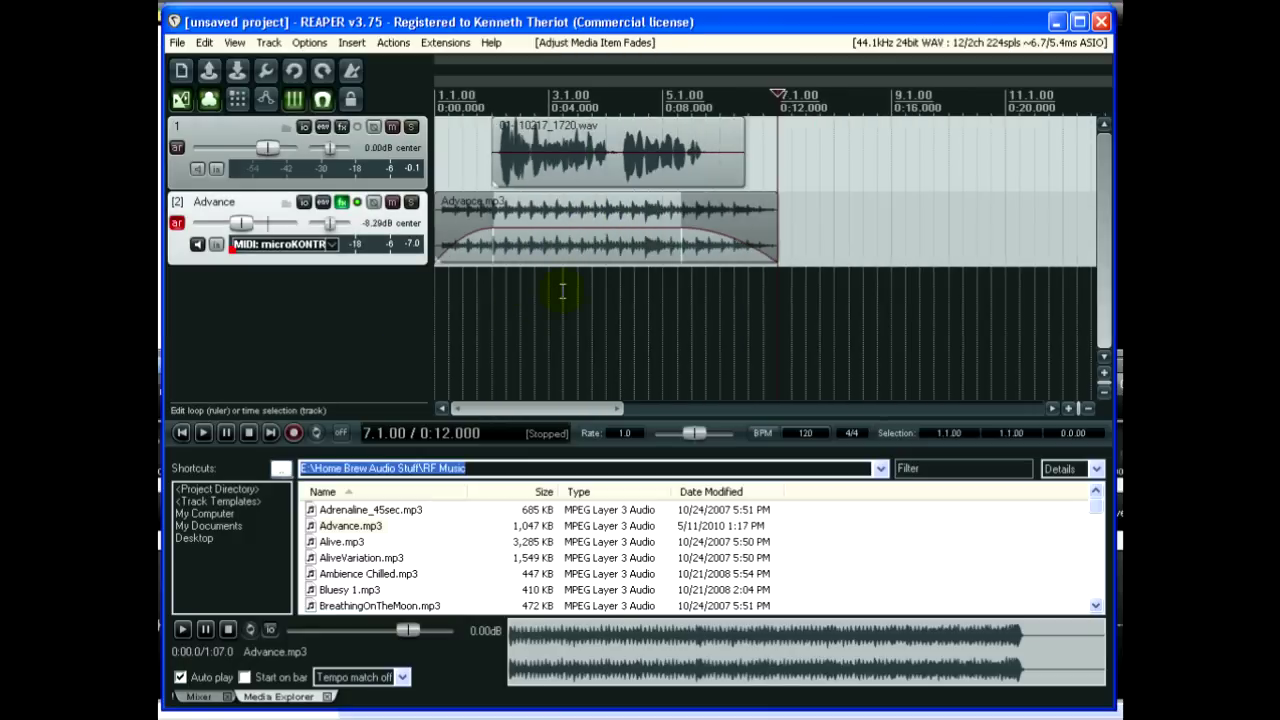
scroll(562, 291, up, 1)
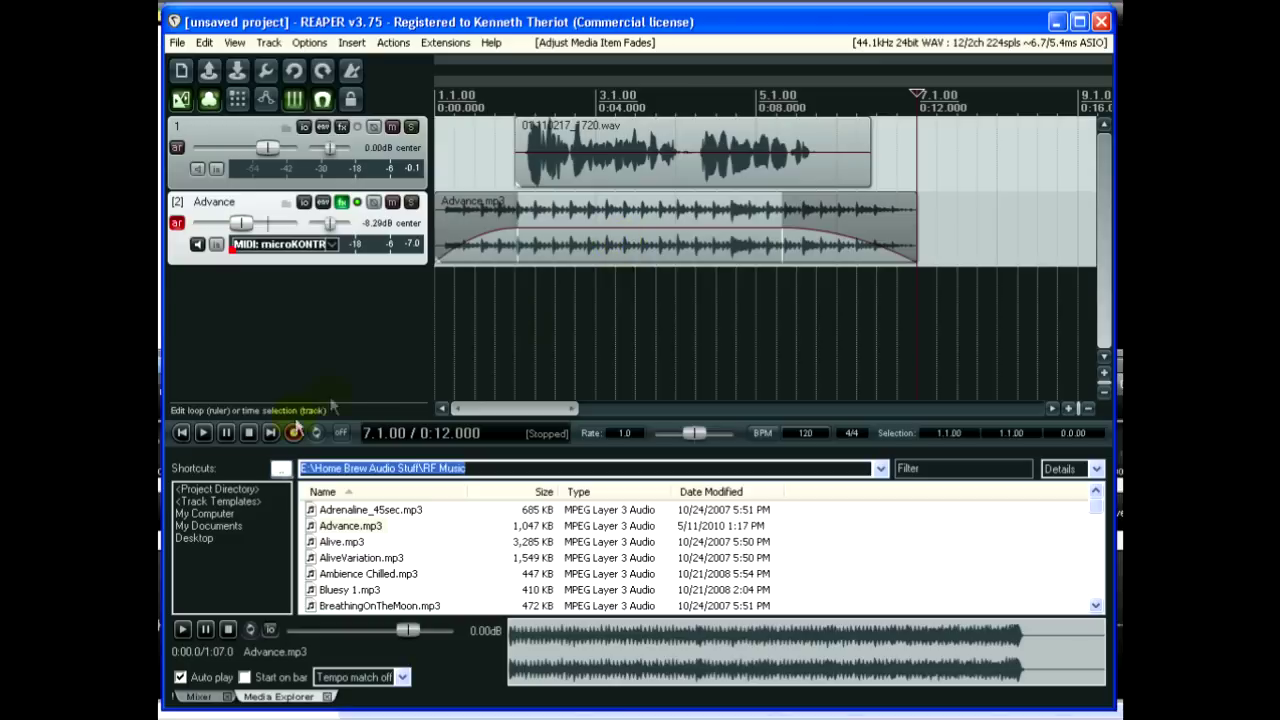
click(181, 432)
click(204, 433)
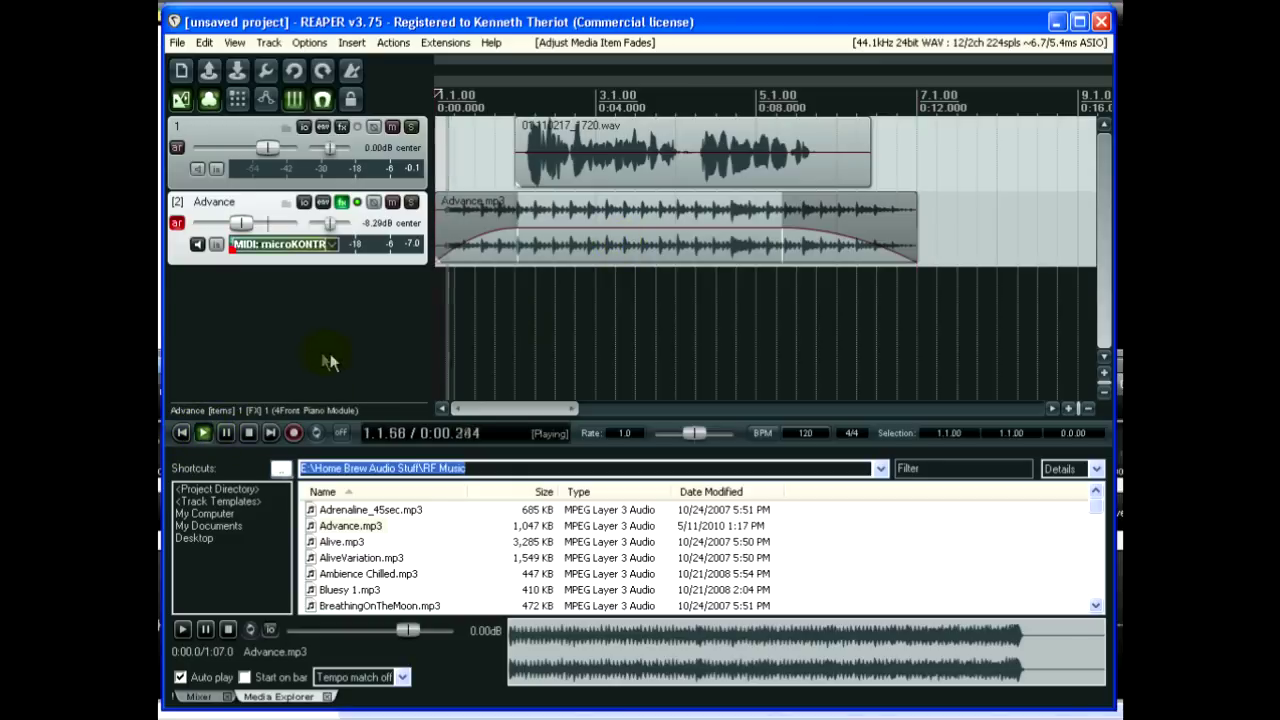
Stop playback and render the project to ReaperVidV0.wav, overwriting the earlier file
click(248, 433)
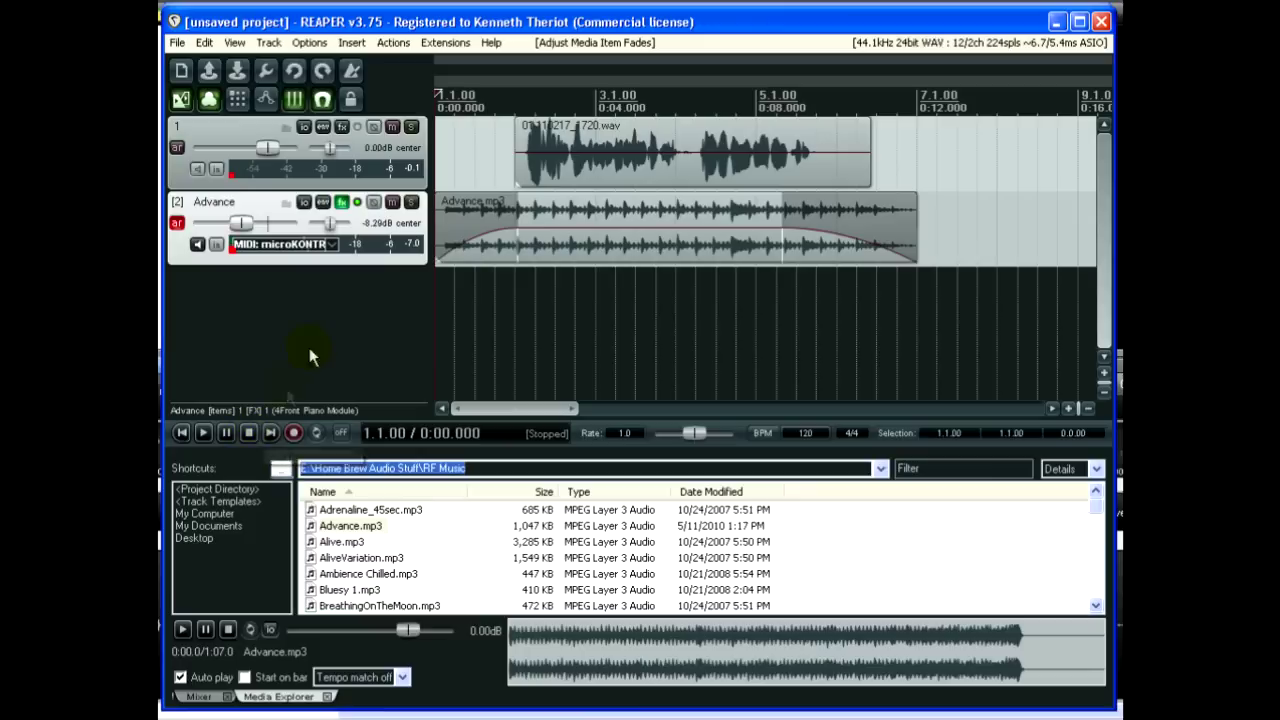
click(177, 43)
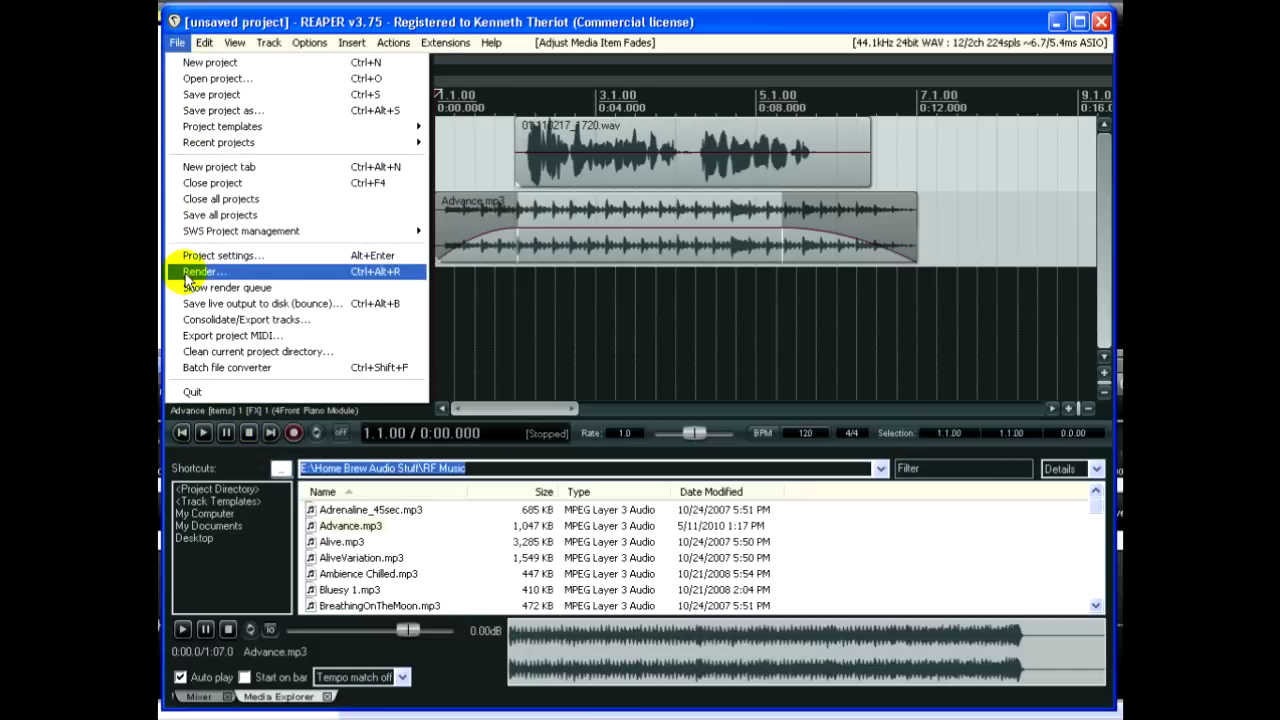
click(188, 274)
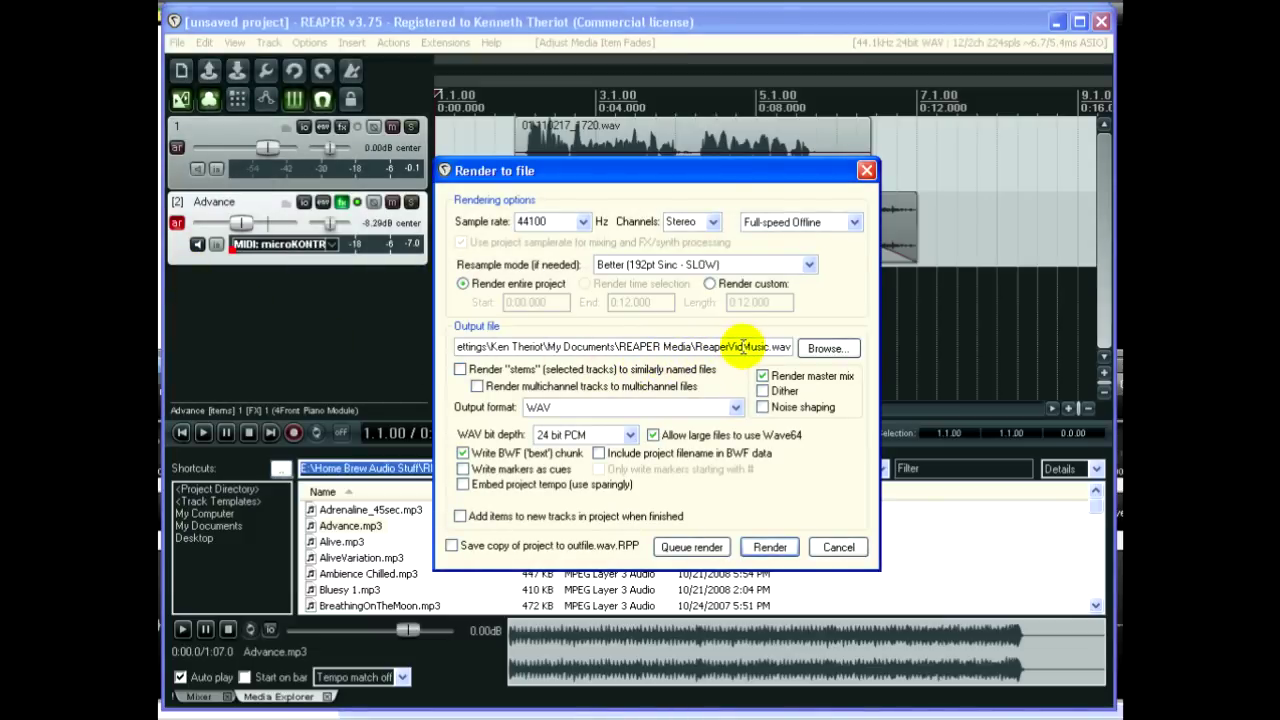
drag(742, 346, 762, 347)
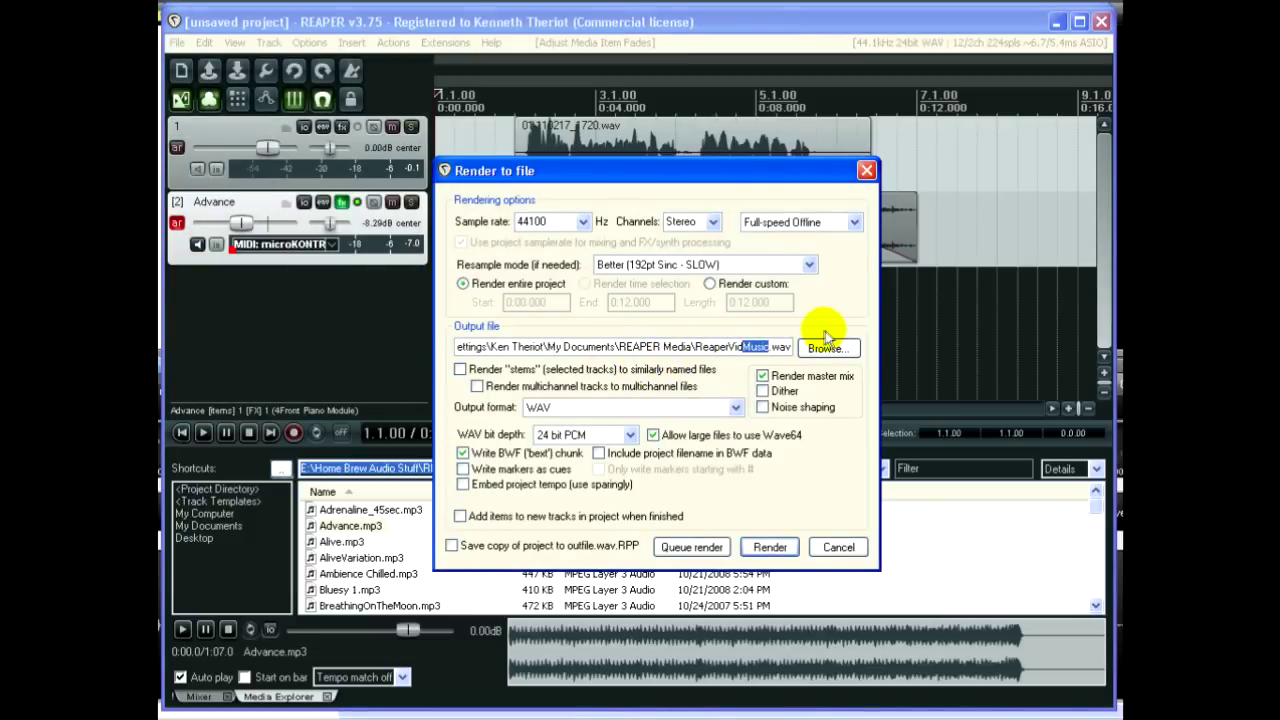
text(V0)
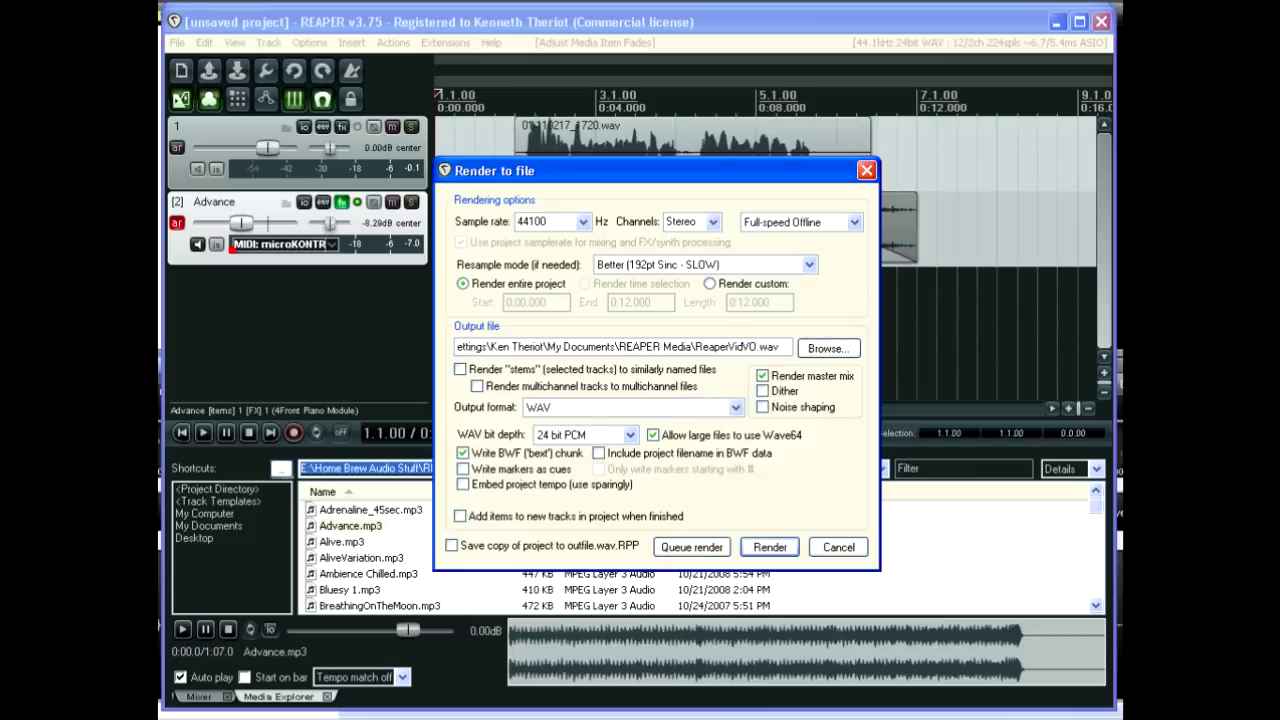
click(770, 547)
click(638, 417)
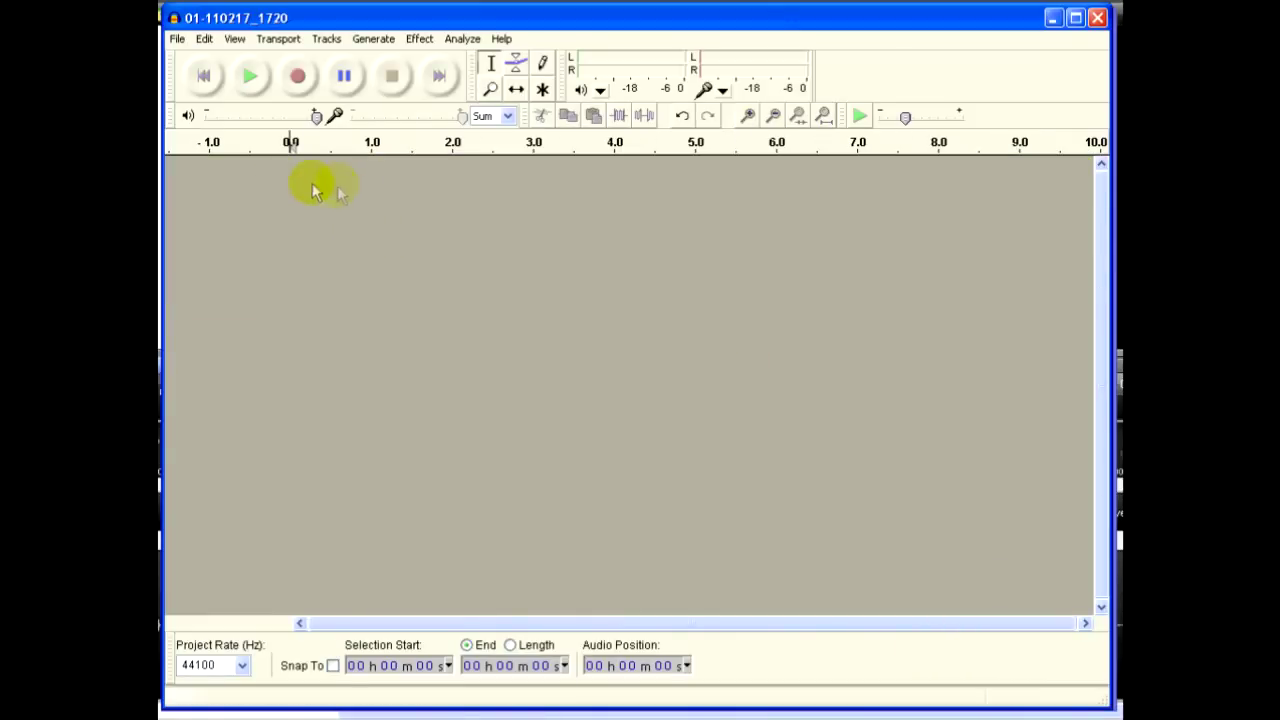
Open the rendered ReaperVidVO.wav in Audacity and play it
click(176, 38)
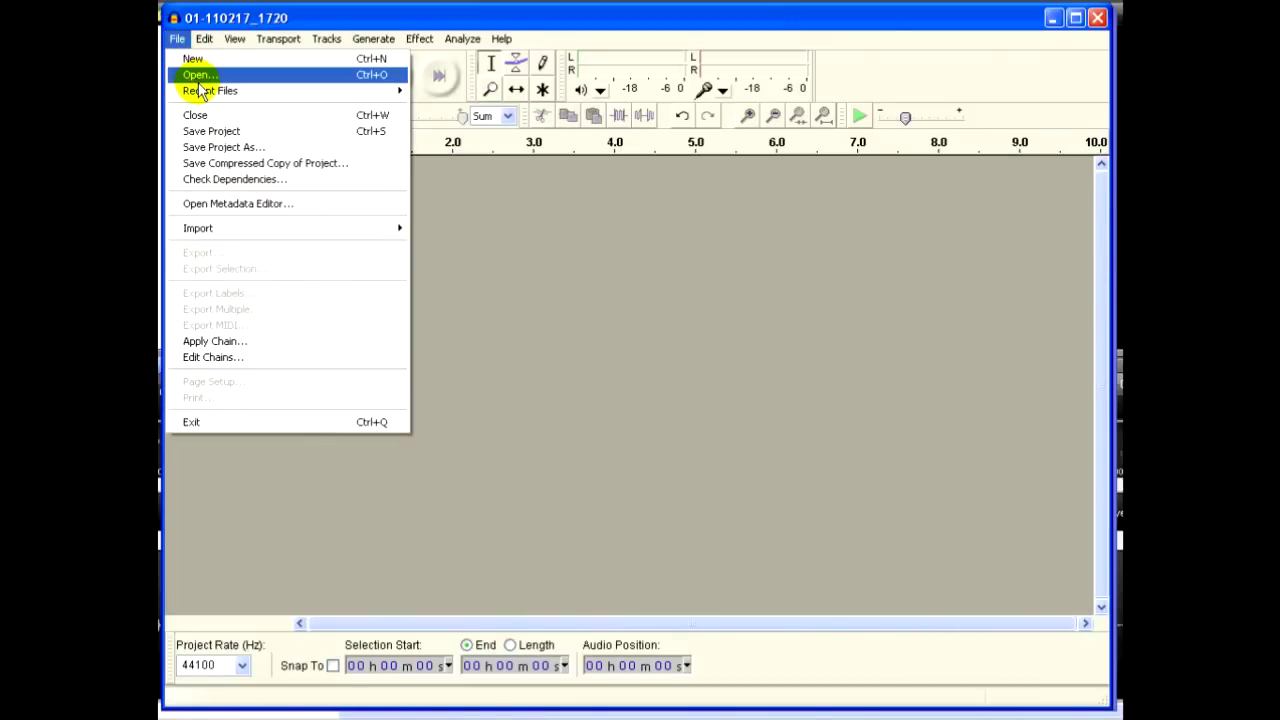
click(195, 75)
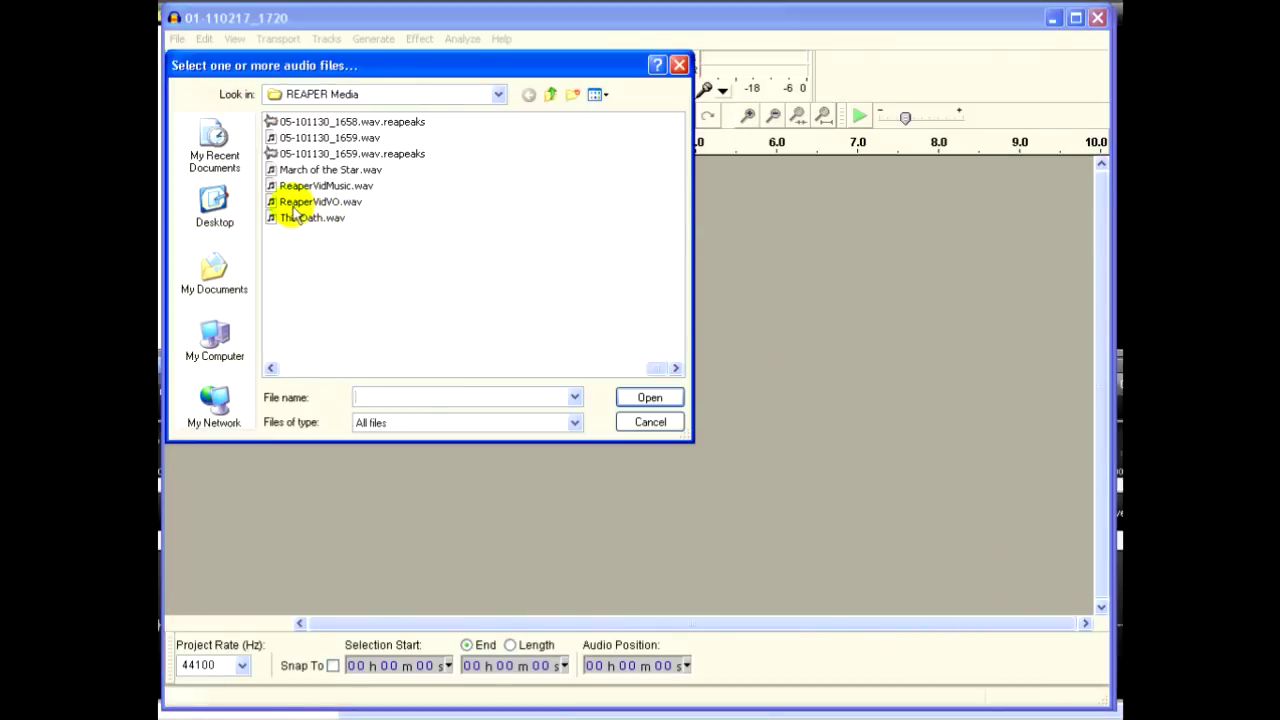
double_click(291, 204)
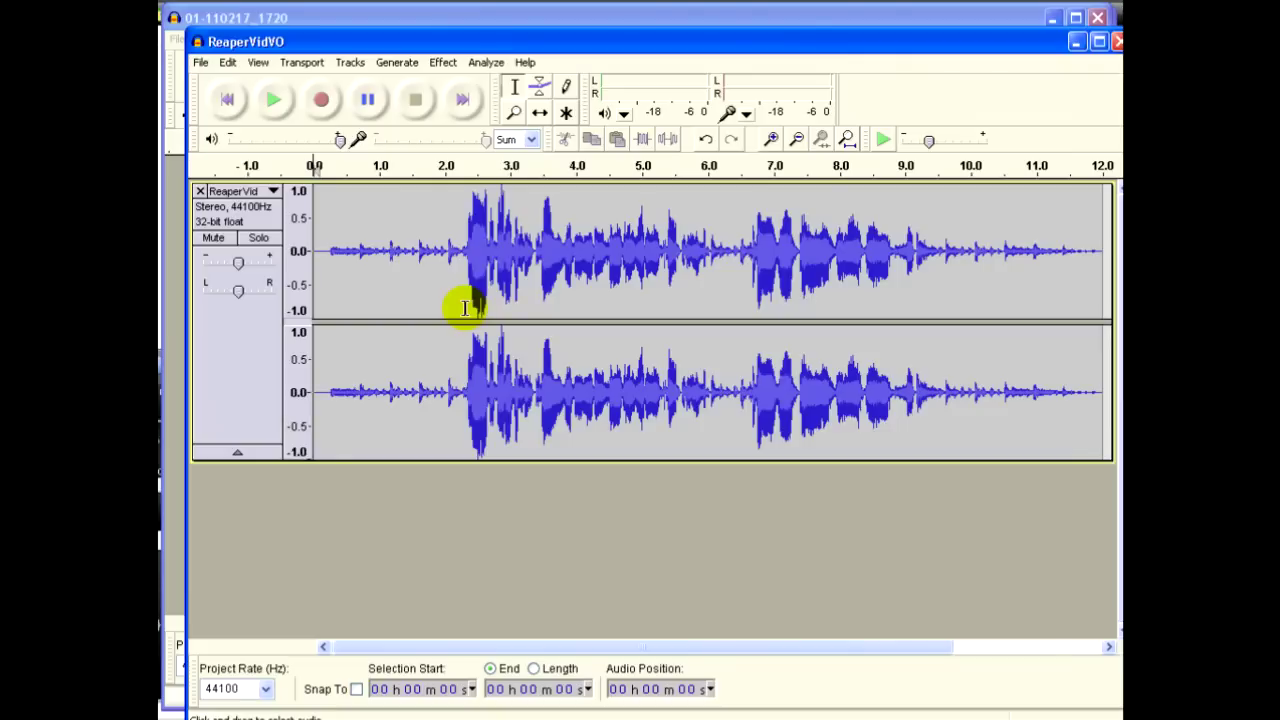
key(ctrl+z)
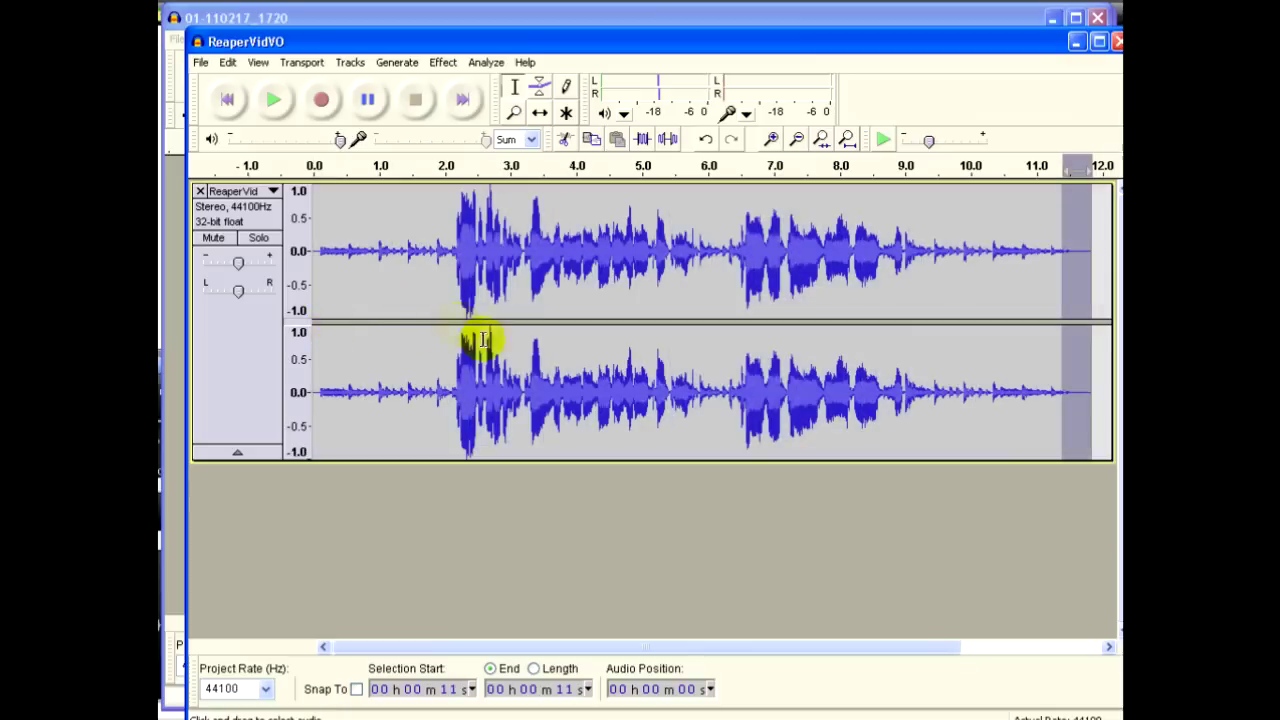
Choose MP3 Files as the export type, then close the Export dialog
click(200, 62)
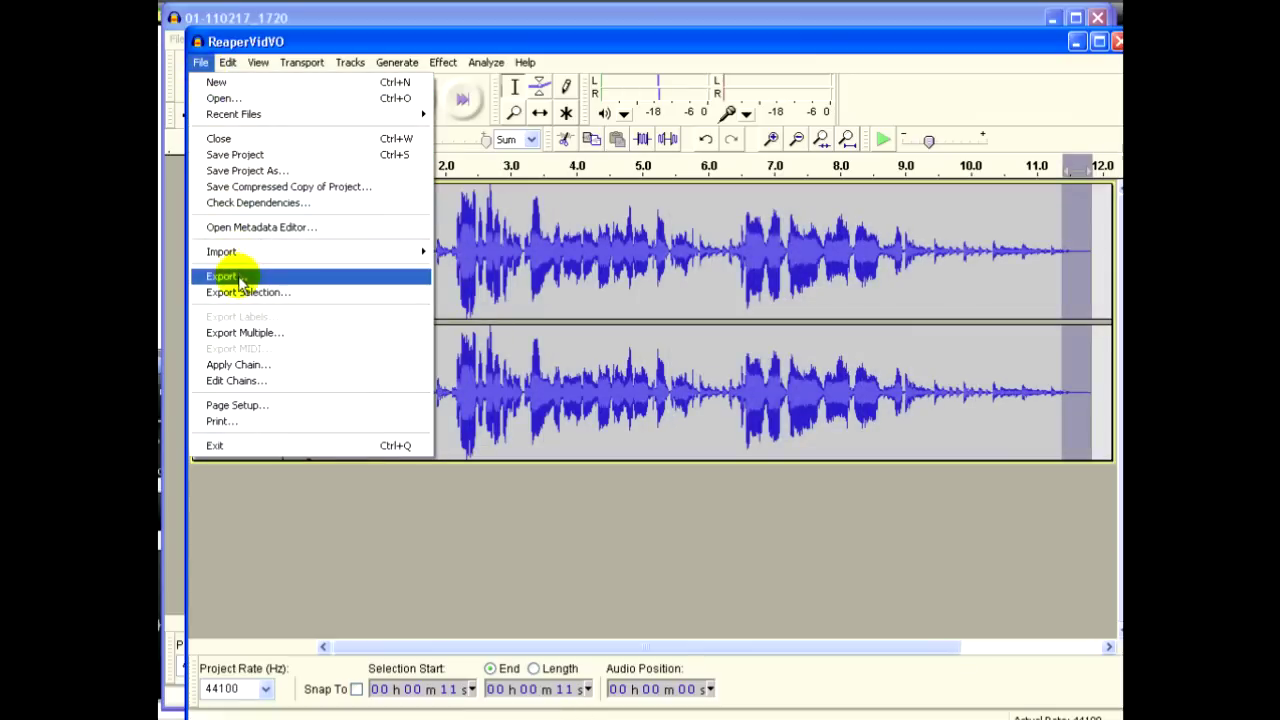
click(391, 277)
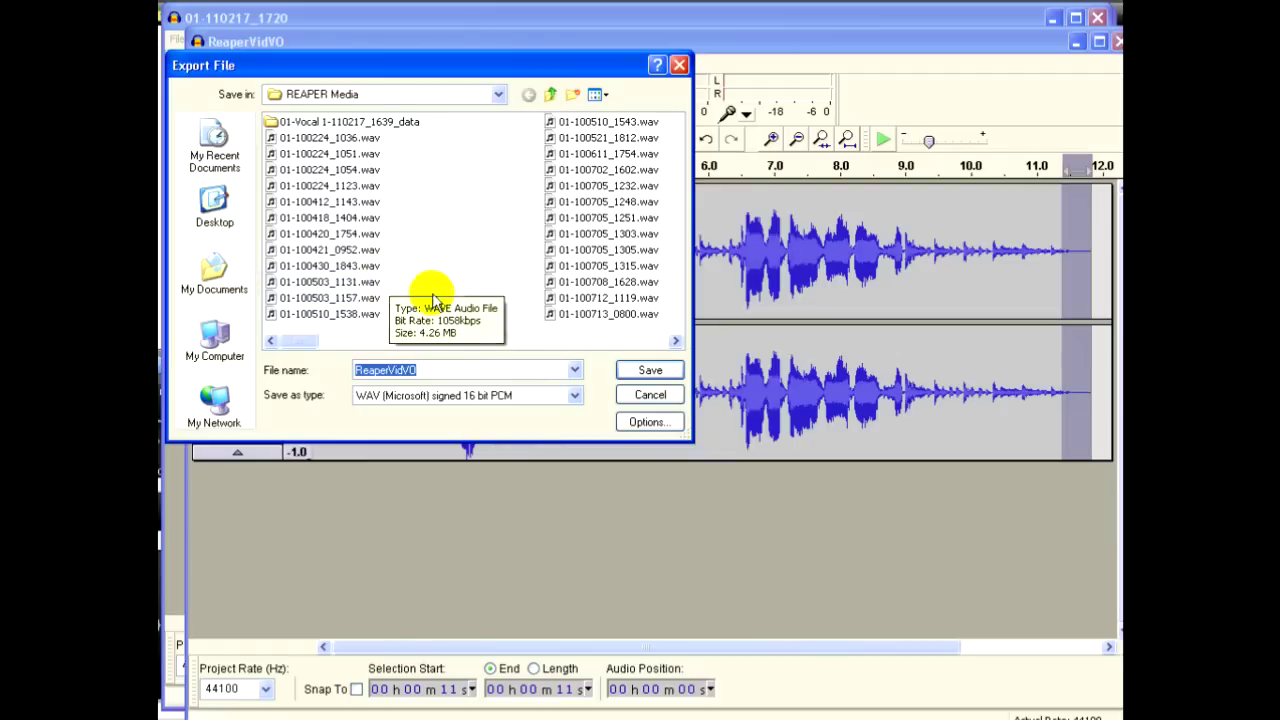
click(574, 395)
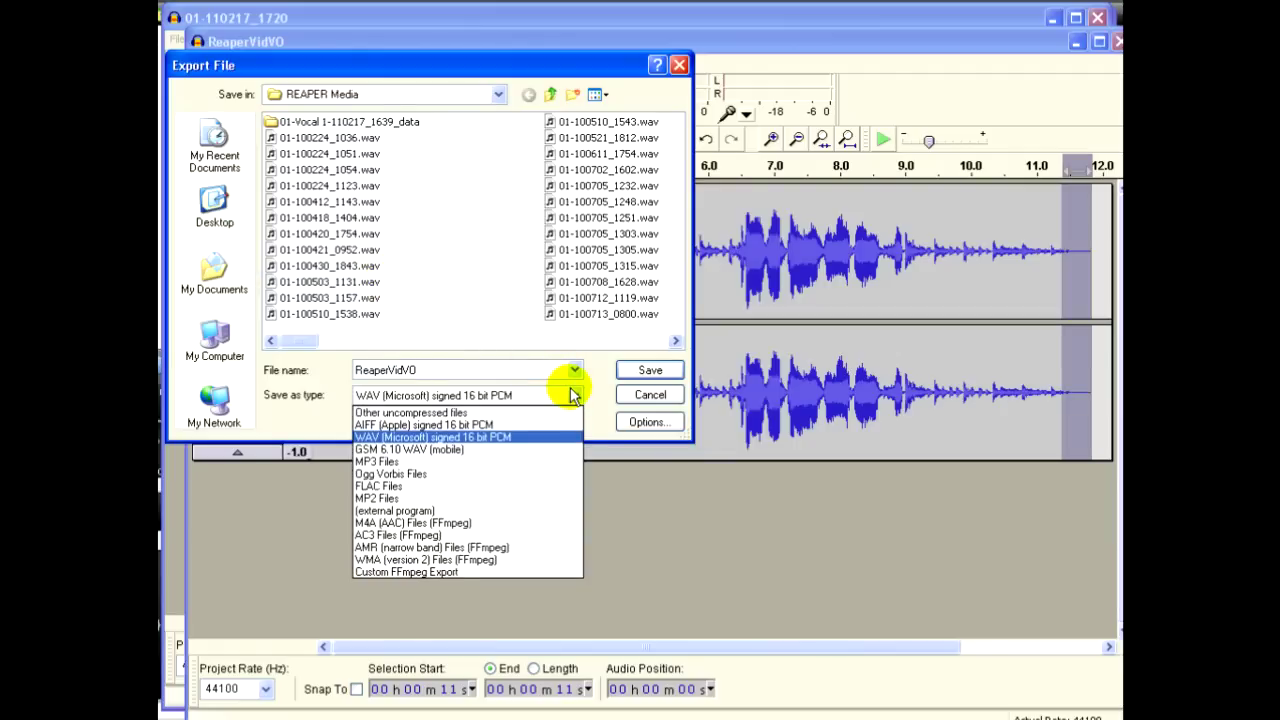
click(391, 462)
click(650, 394)
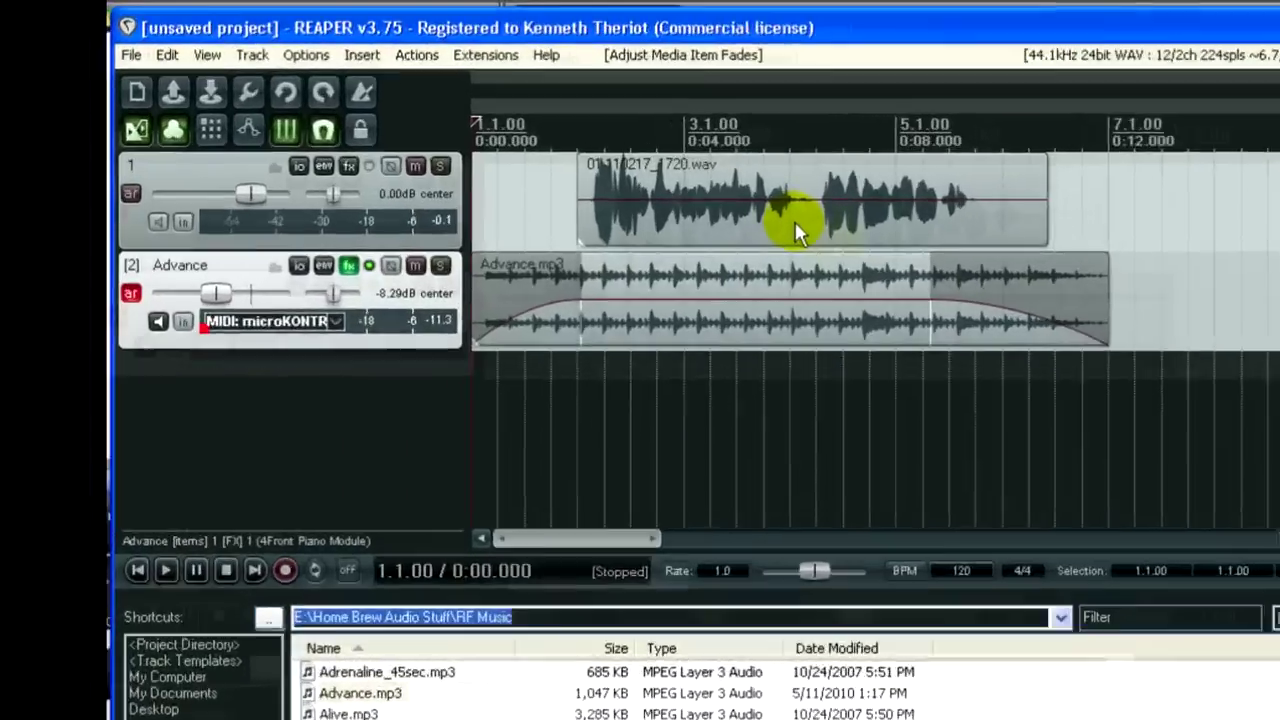
Delete the vocal wav item and rename track 1 to 'vocal 1'
click(679, 170)
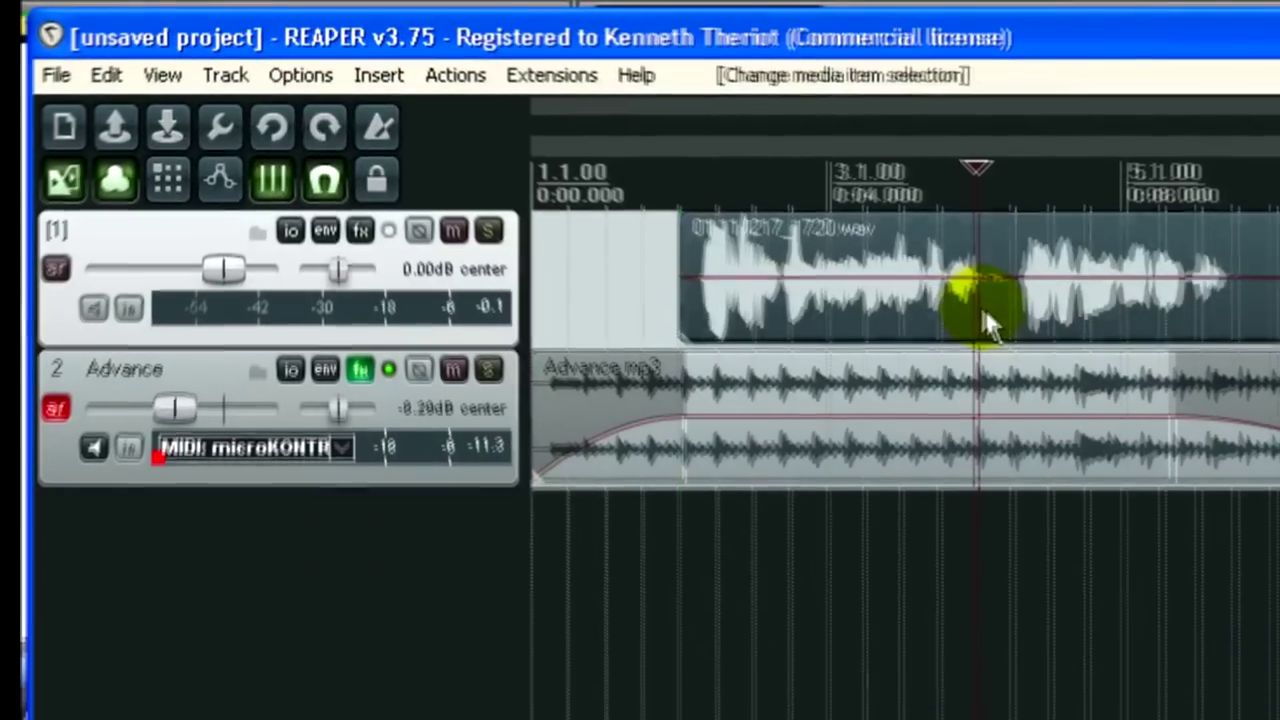
key(Delete)
key(Delete)
double_click(168, 230)
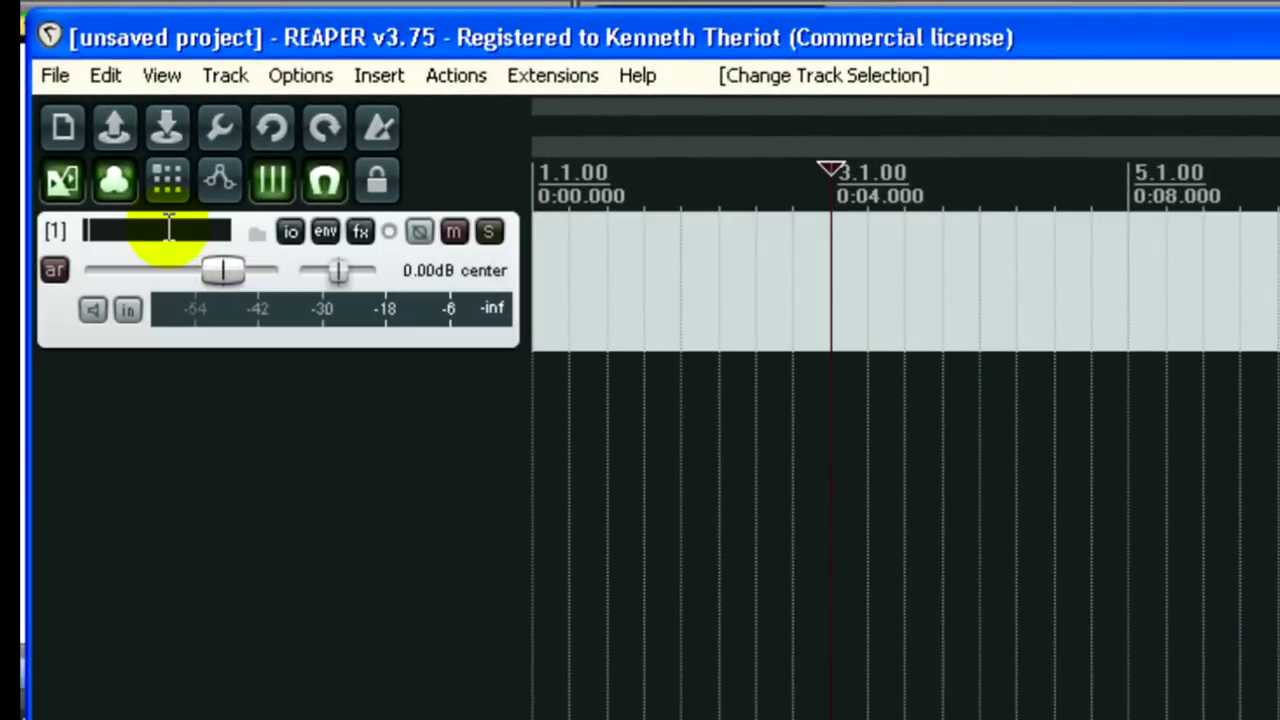
text(vocal 1)
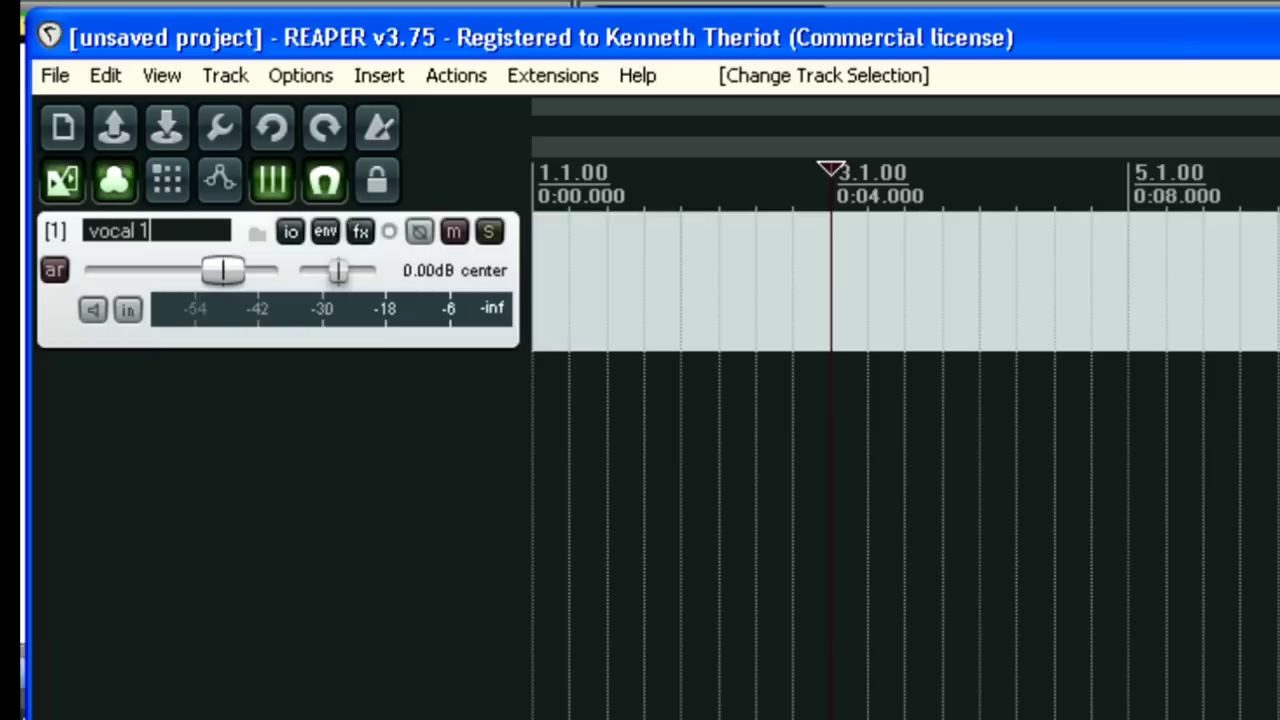
Add a second track and name it 'instrument 1 - piano'
double_click(185, 400)
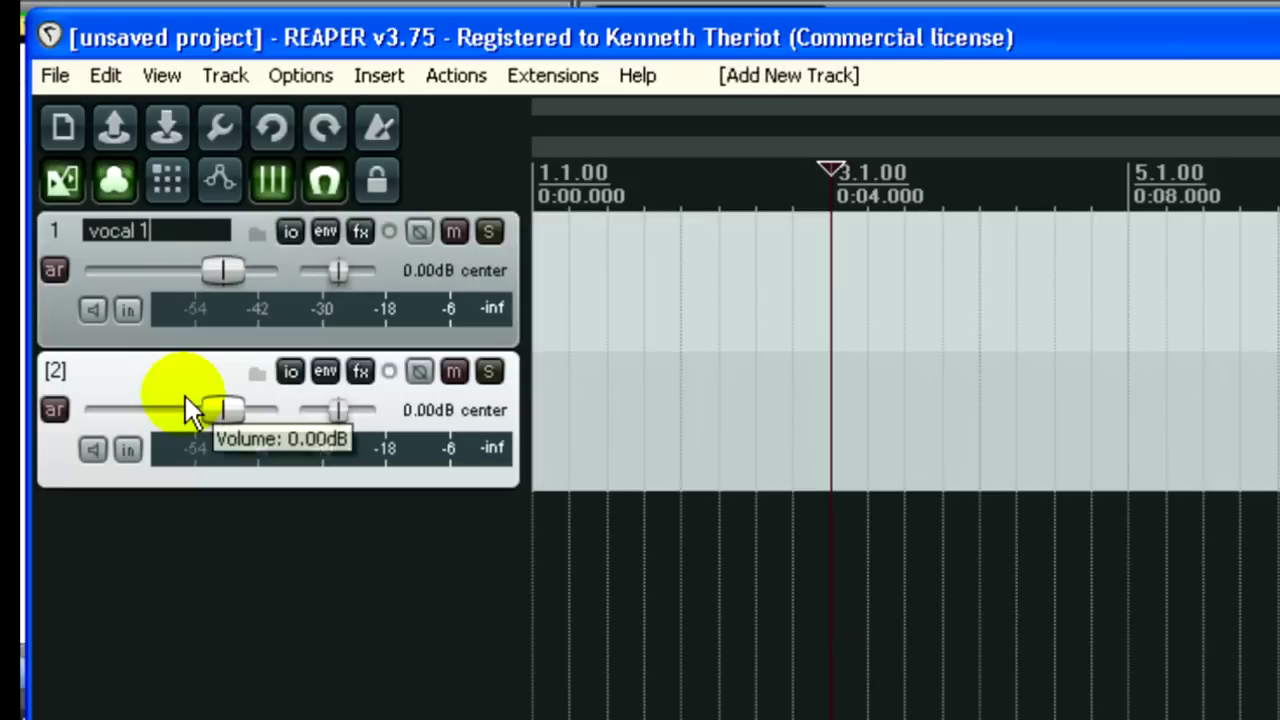
key(Return)
double_click(146, 372)
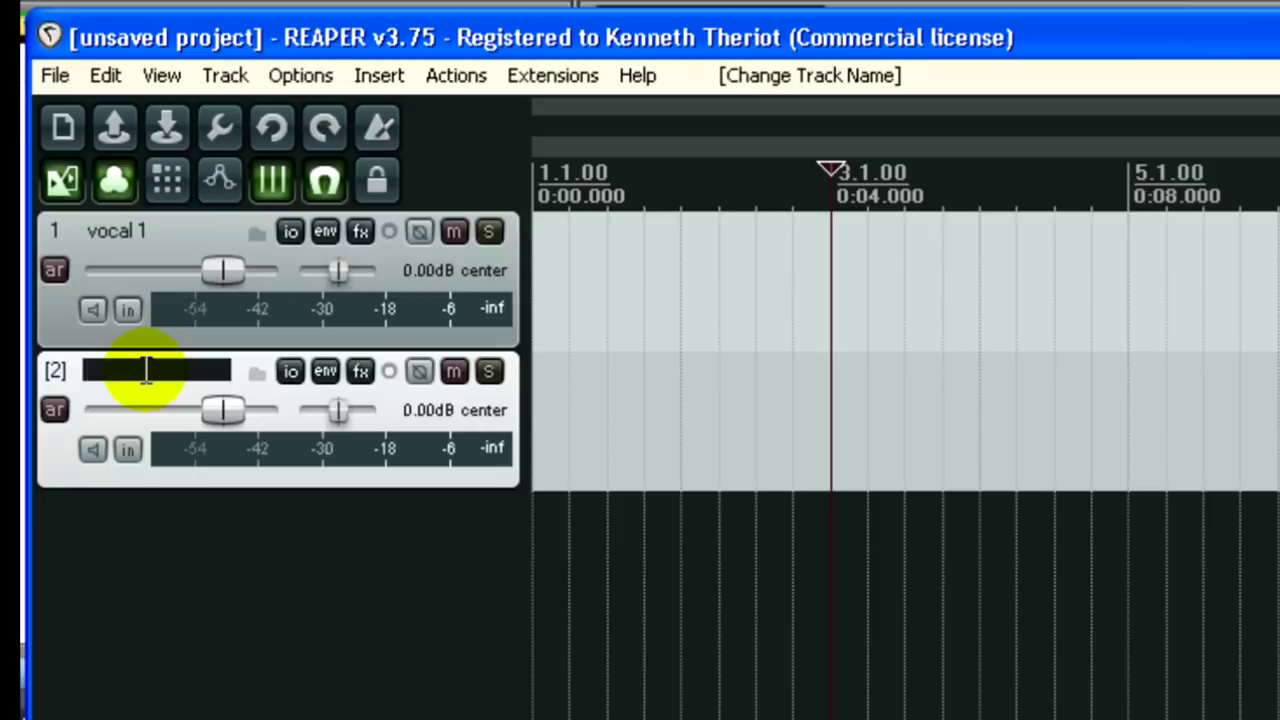
text(instrument 1)
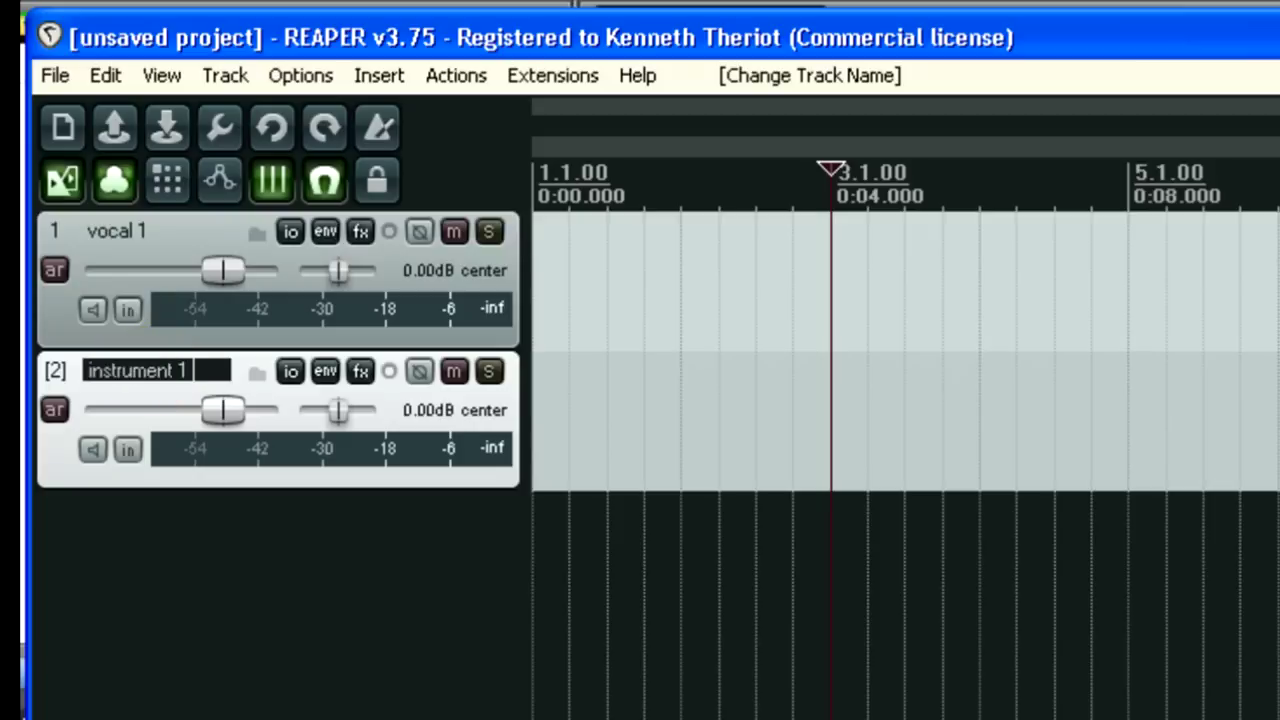
text( - piano)
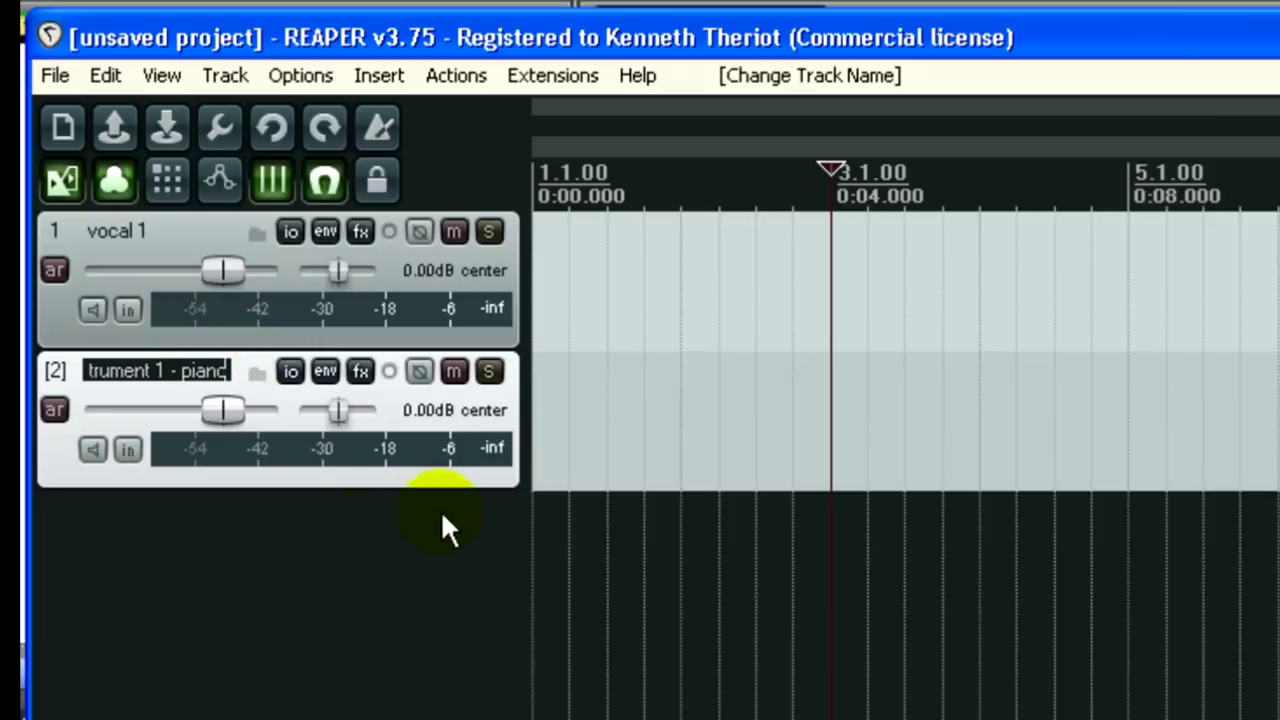
Arm the piano track and set its MIDI input to microKONTROL 1 PORT A, All Channels
click(445, 547)
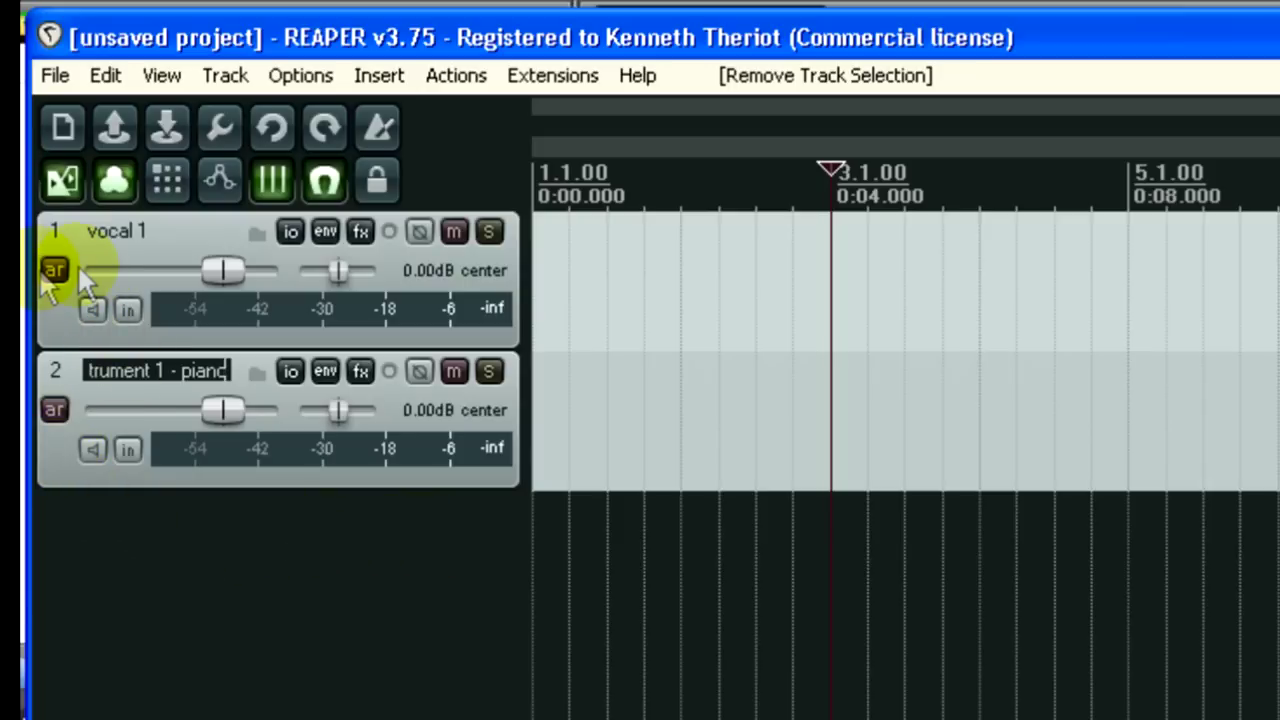
click(55, 410)
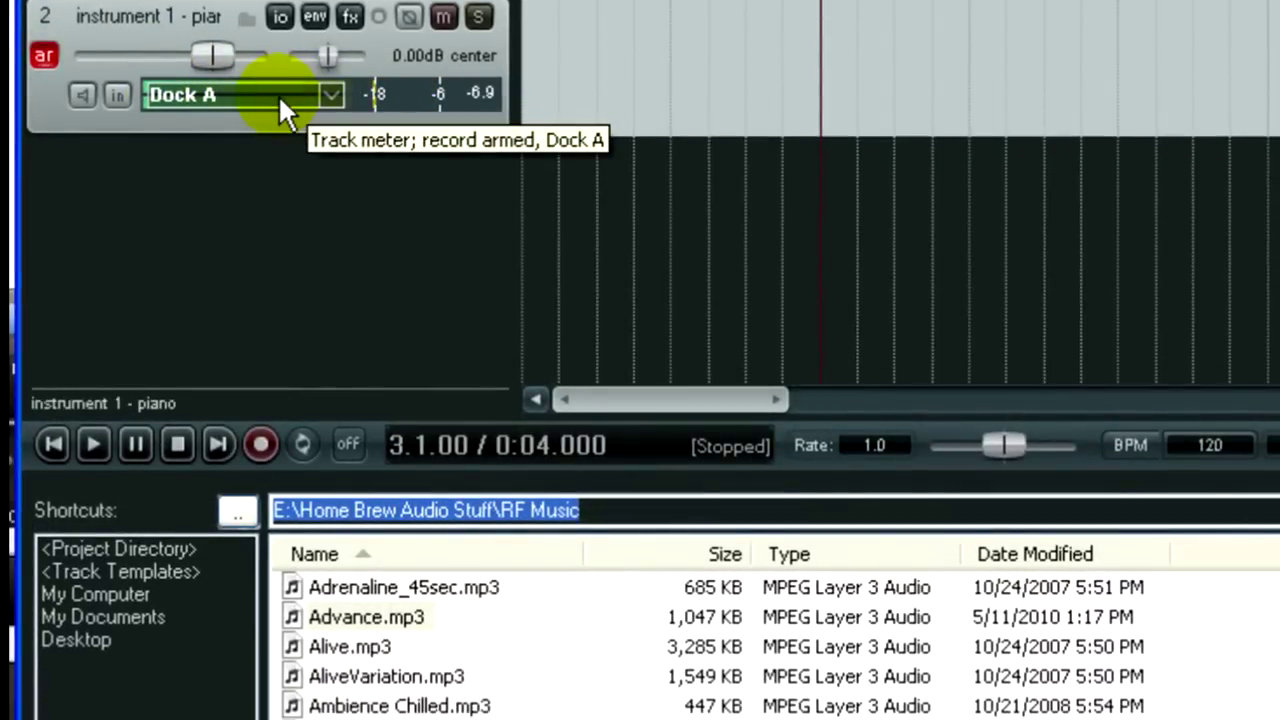
right_click(278, 94)
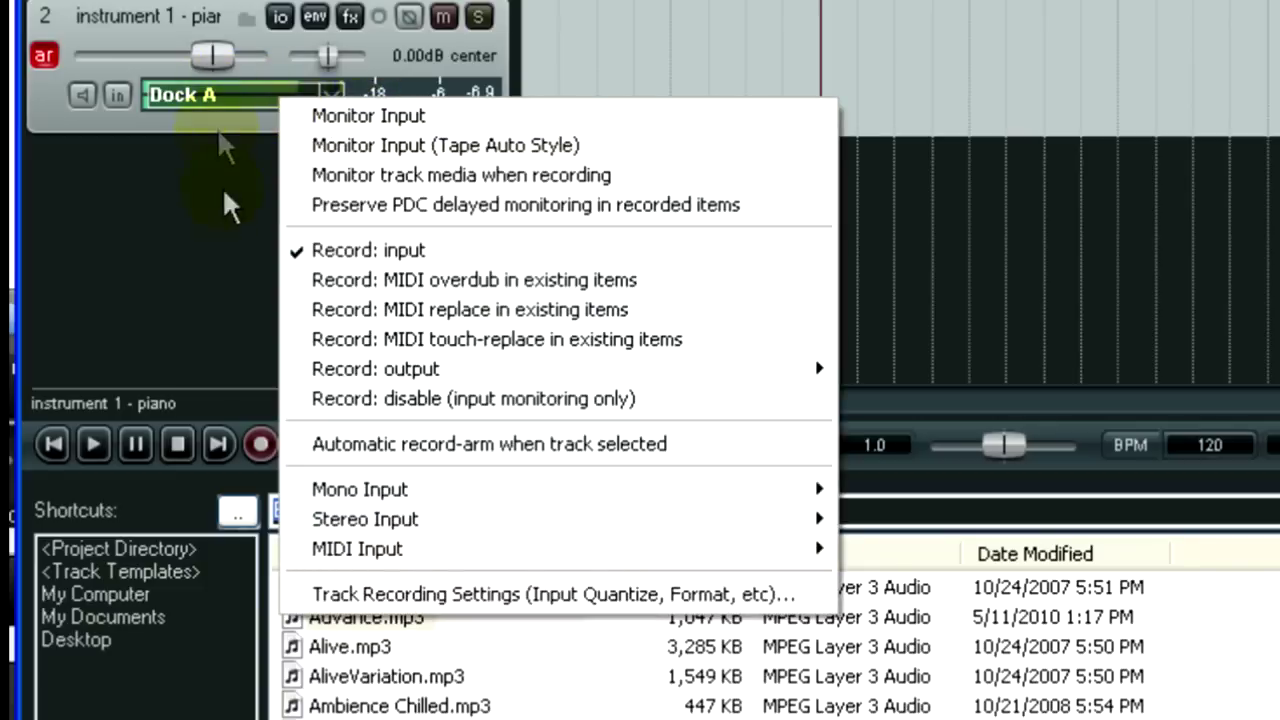
mouse_move(388, 550)
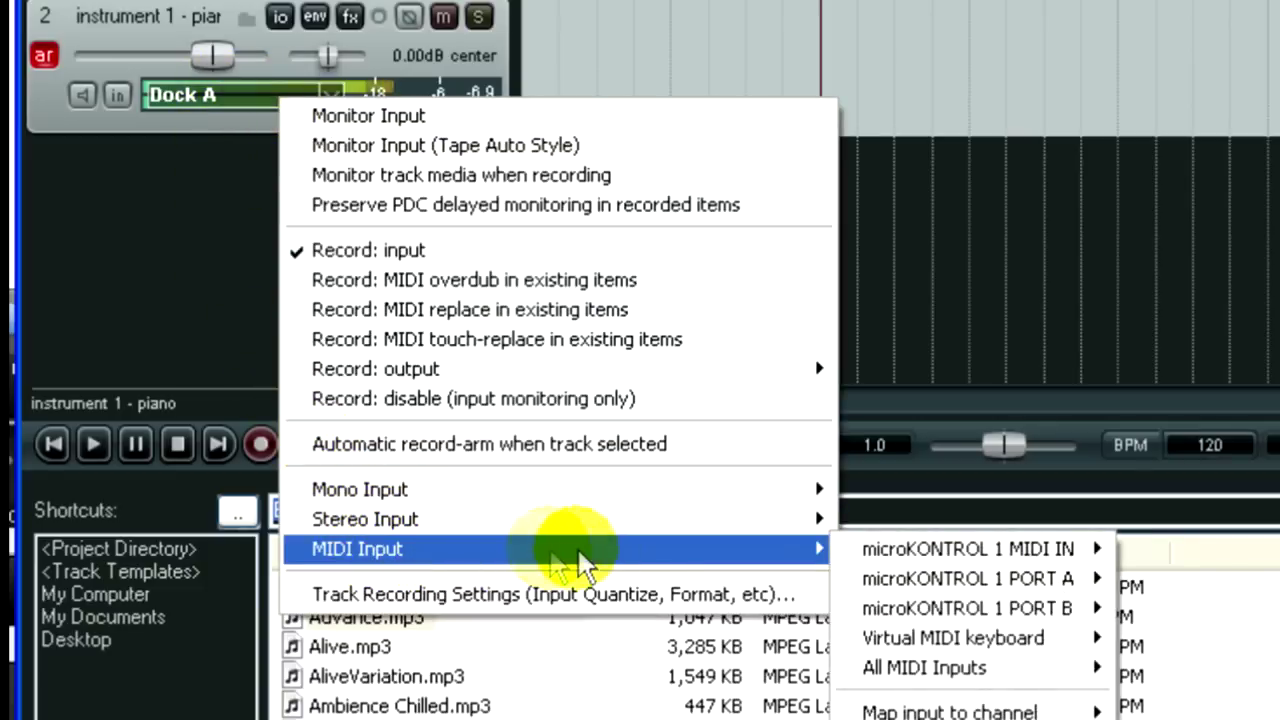
mouse_move(910, 582)
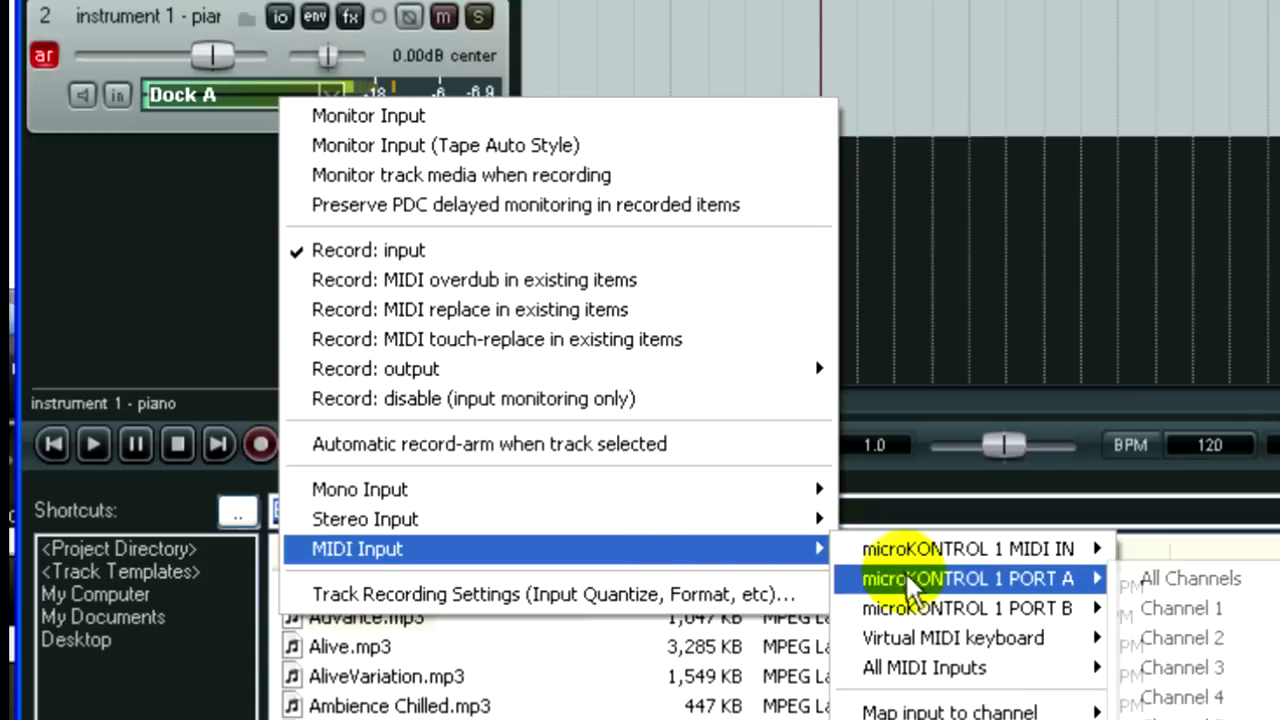
click(1170, 580)
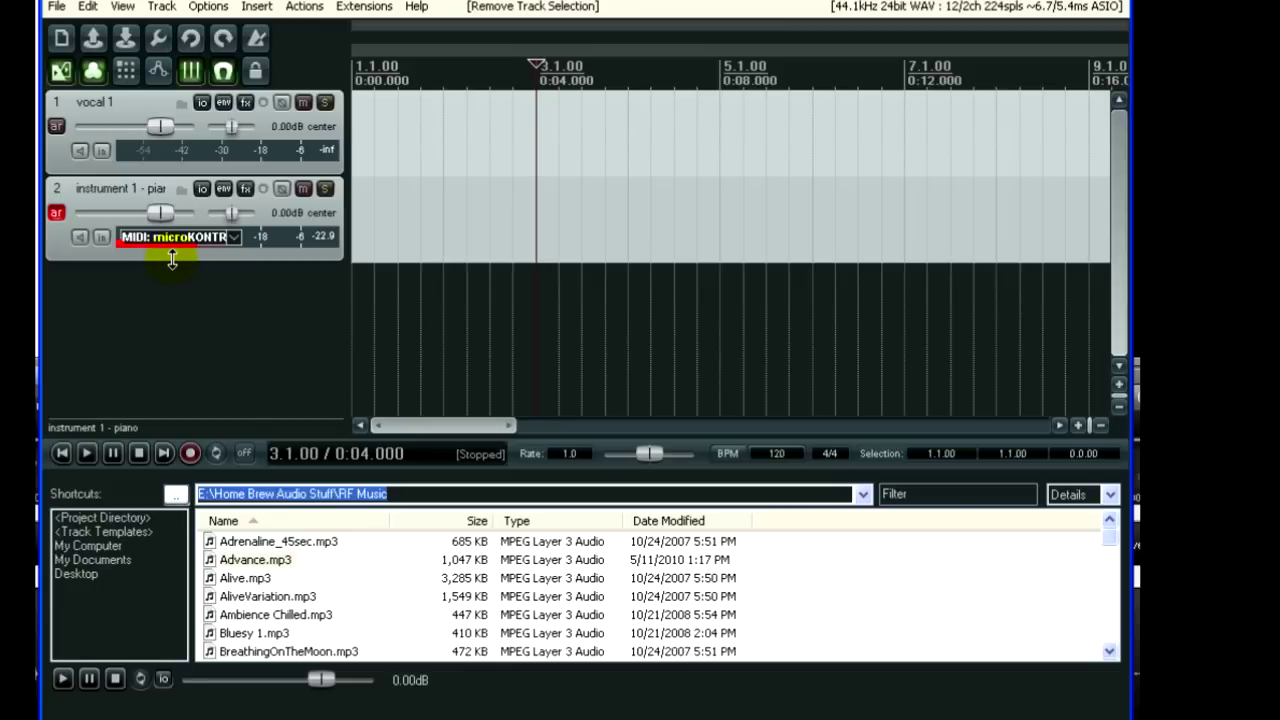
Load the 4Front Piano Module instrument on the piano track
click(245, 188)
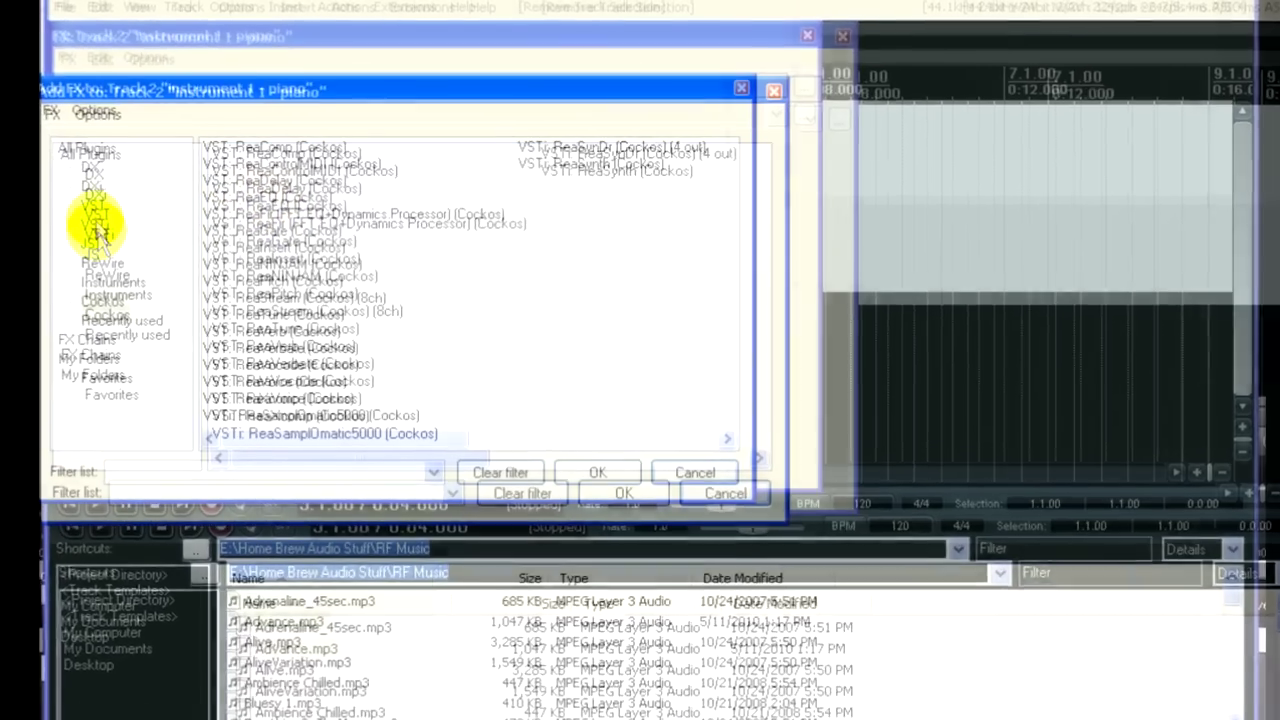
click(85, 201)
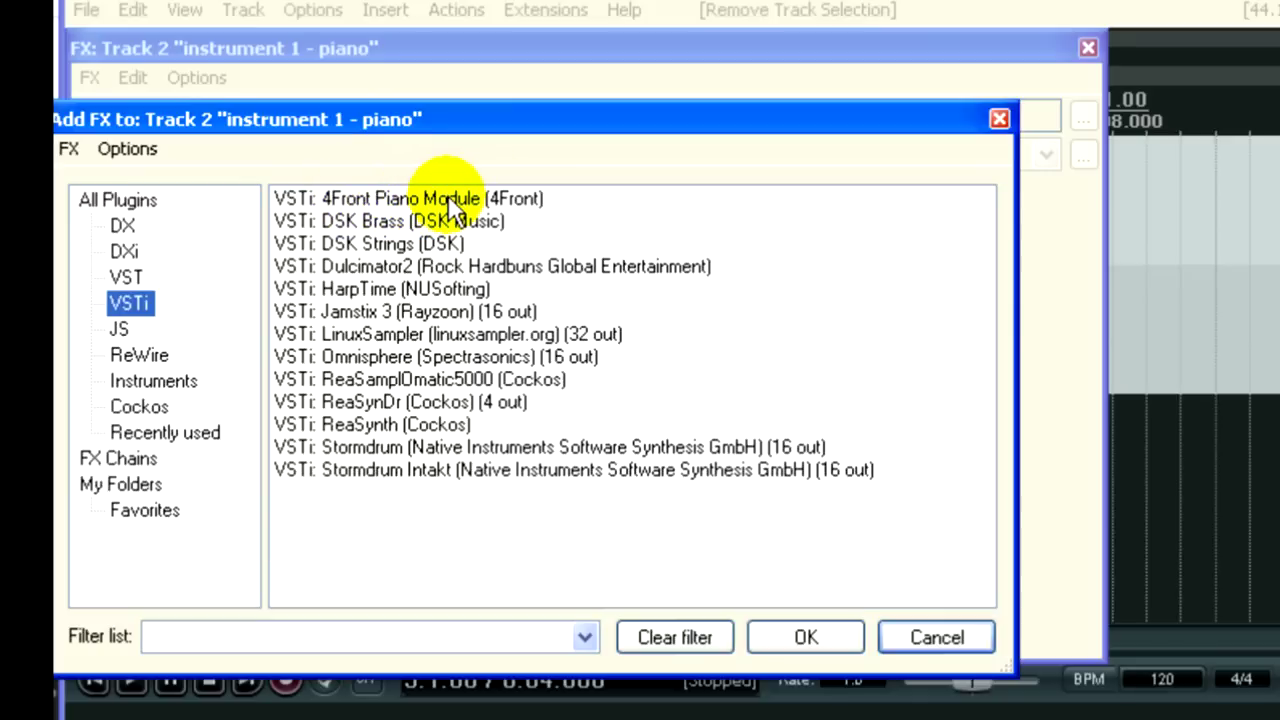
double_click(449, 199)
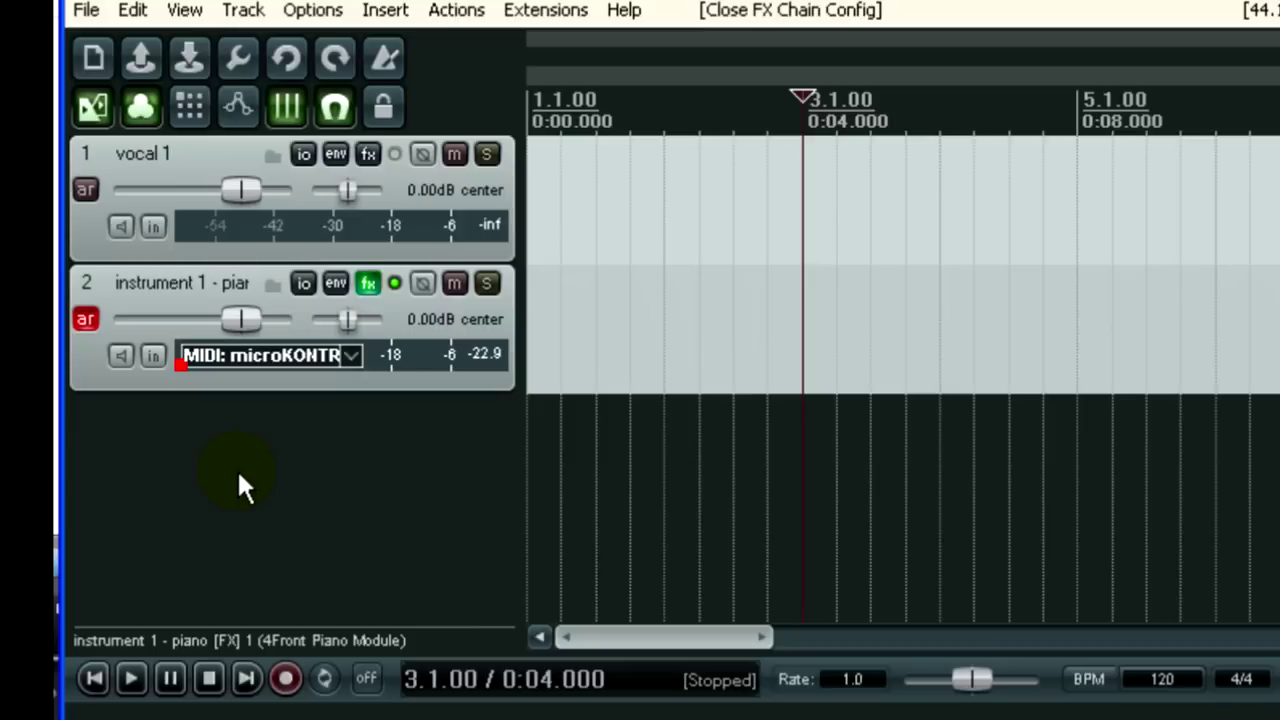
Switch on Monitor Input for the piano track
click(156, 356)
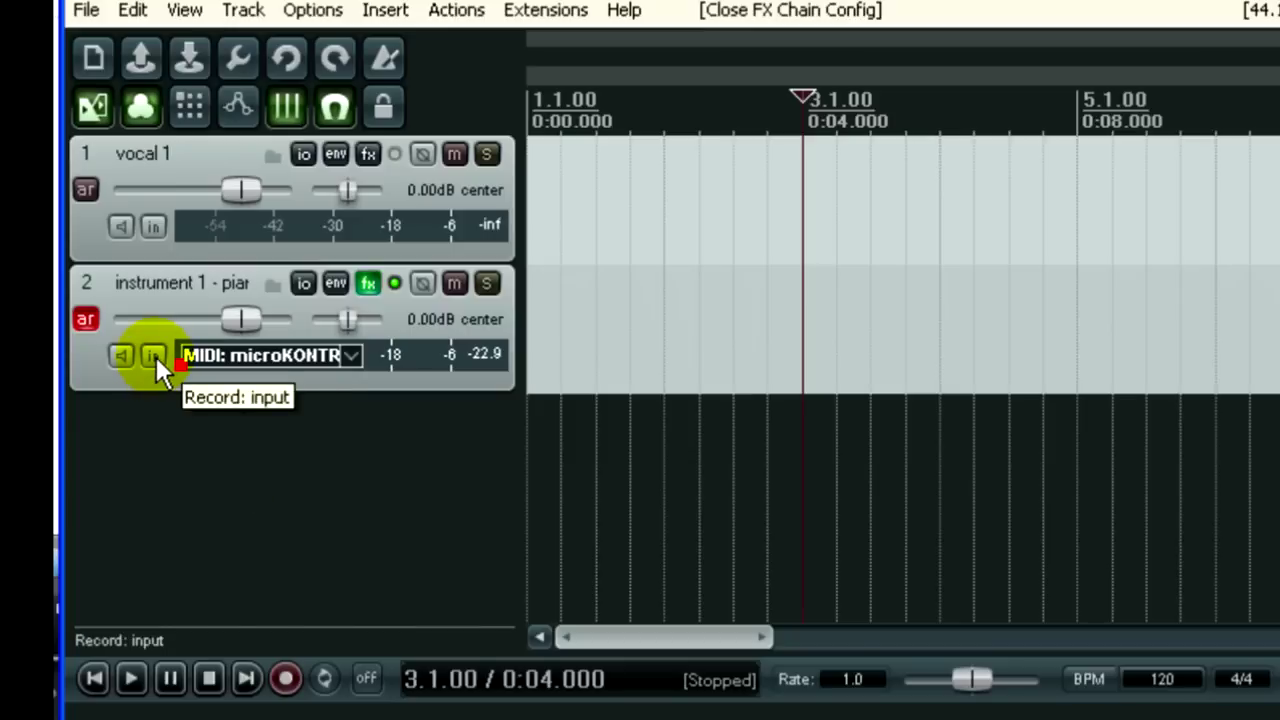
right_click(152, 356)
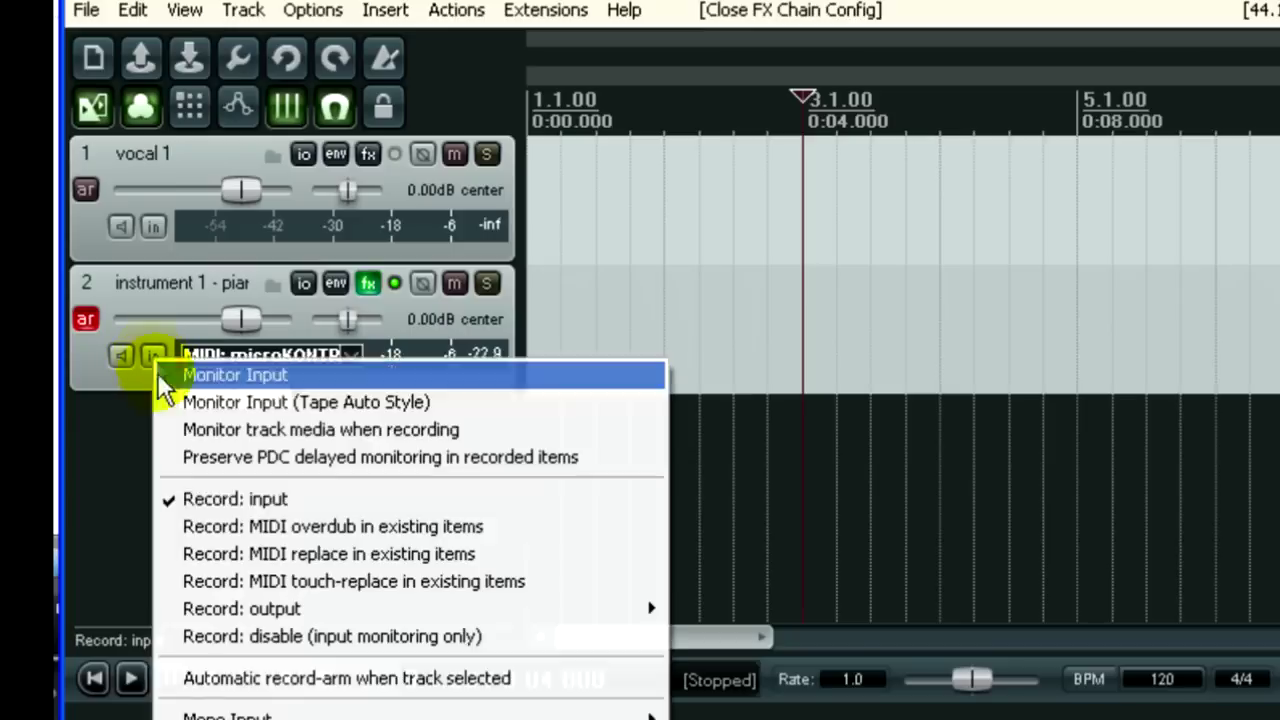
click(233, 374)
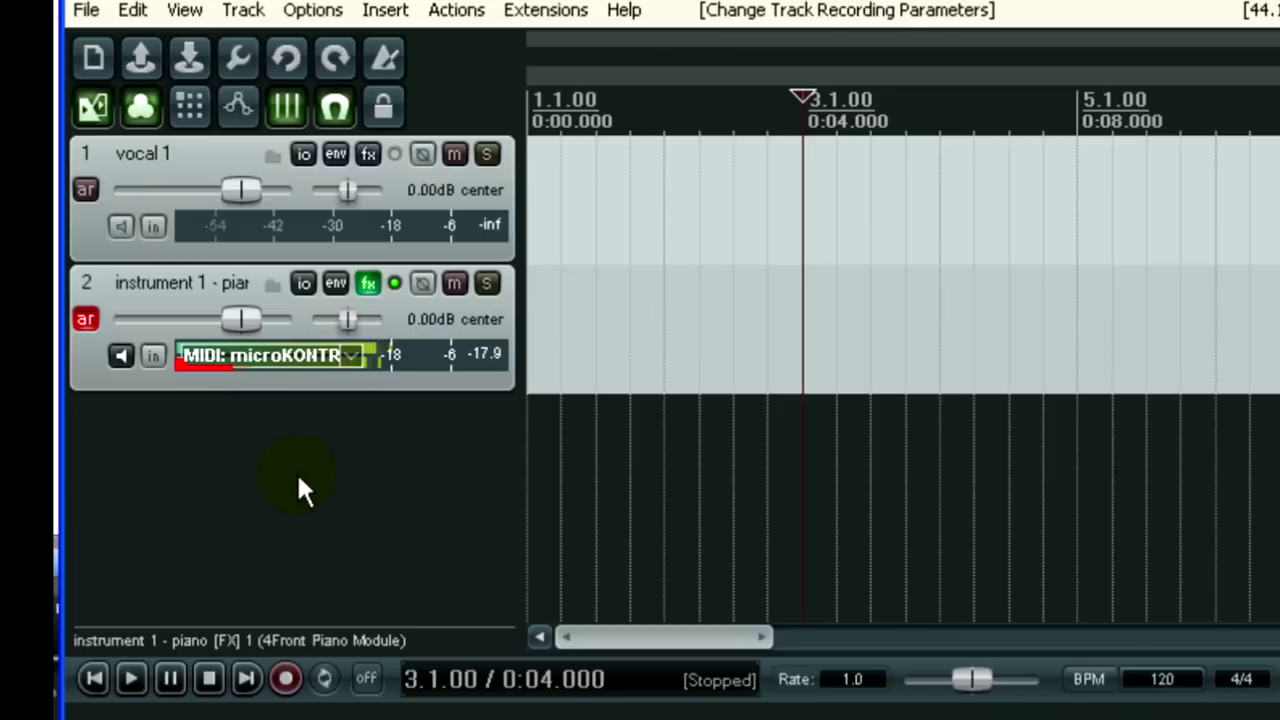
Test-play from the project start, then review the 120 BPM, 4/4 project settings
click(92, 679)
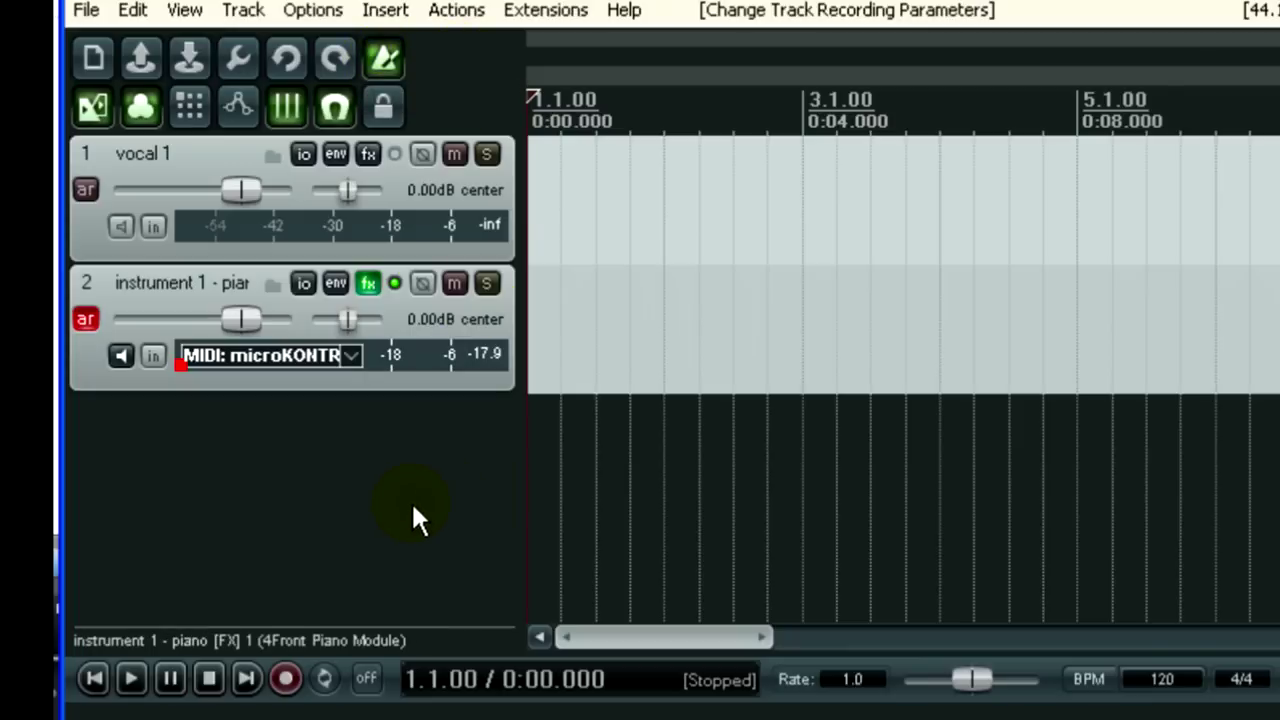
key(space)
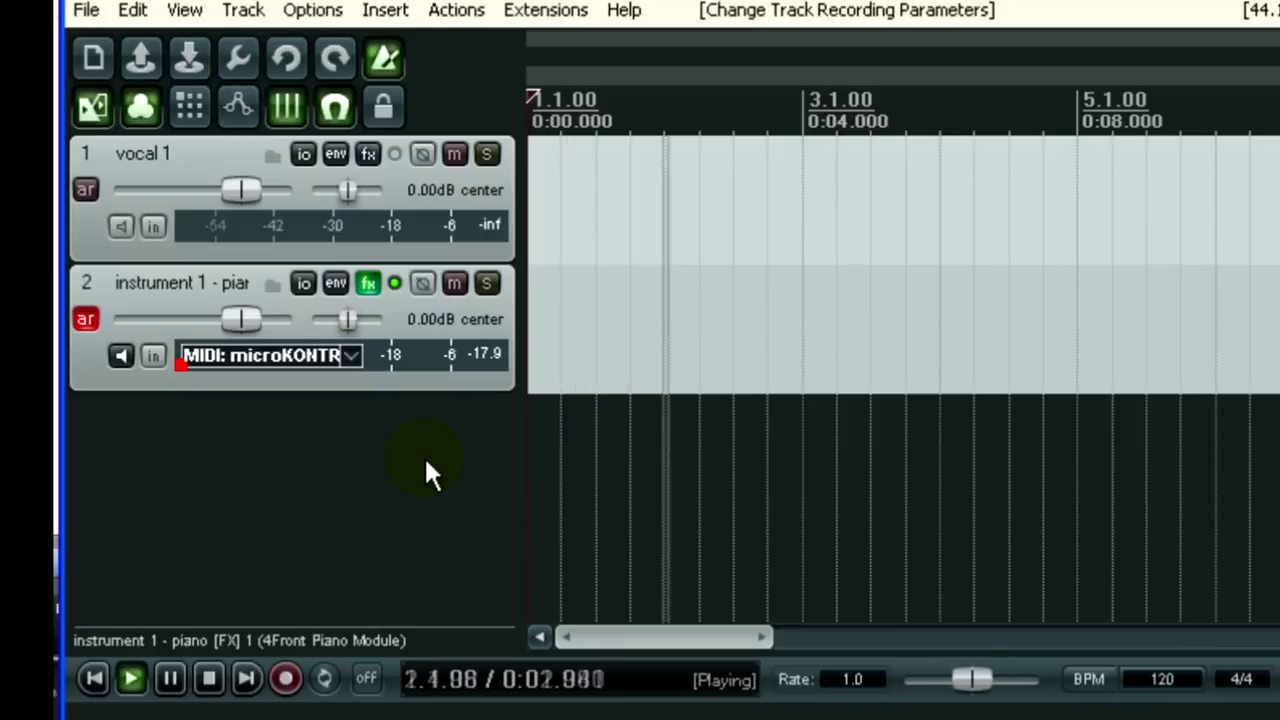
key(space)
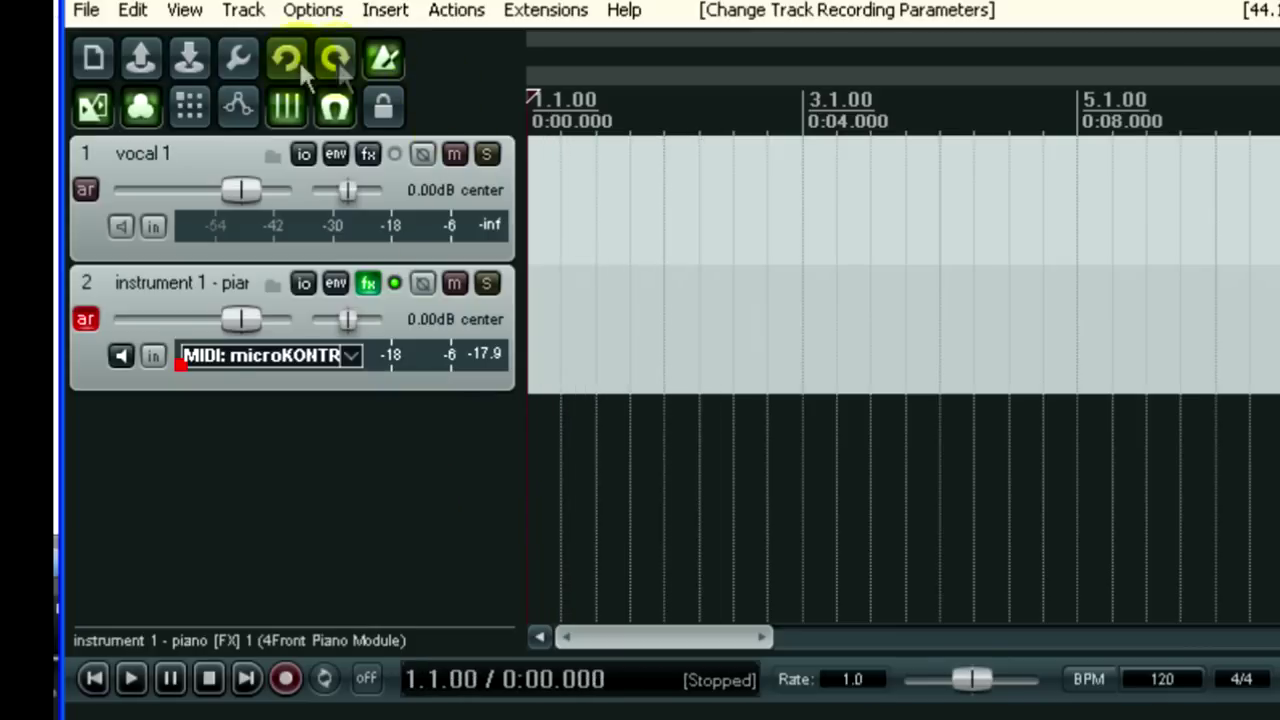
click(236, 59)
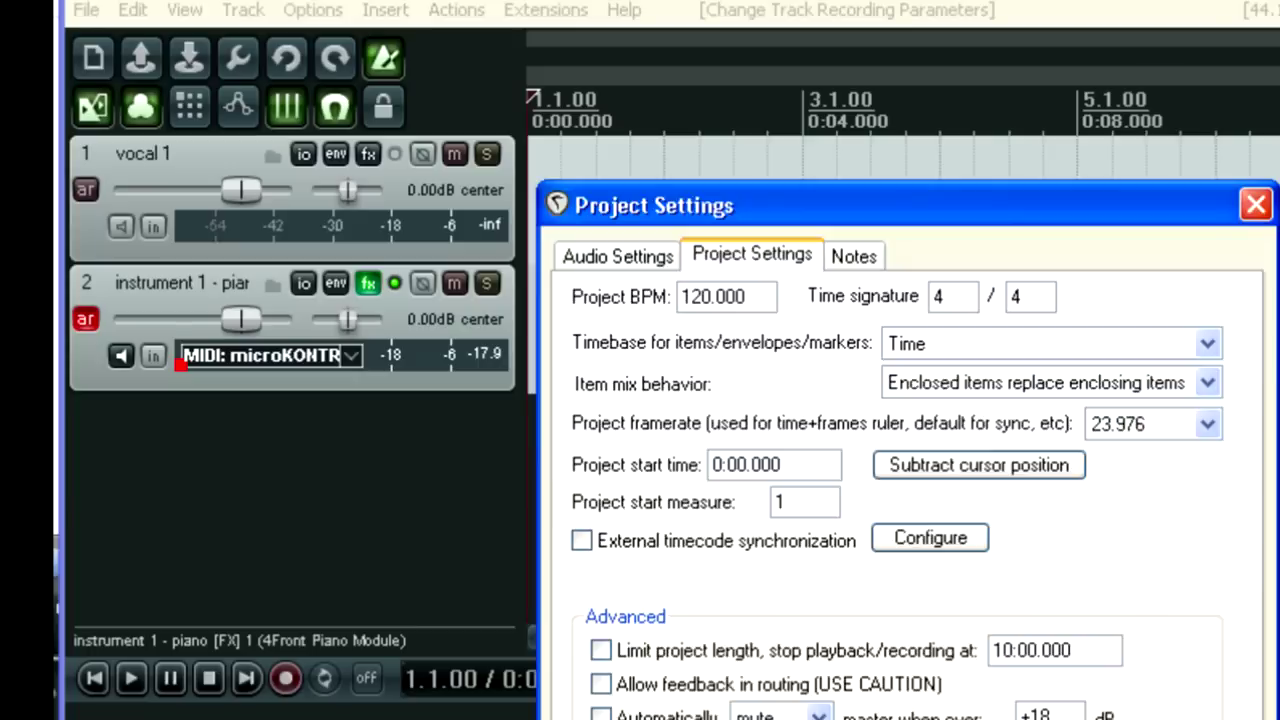
key(Return)
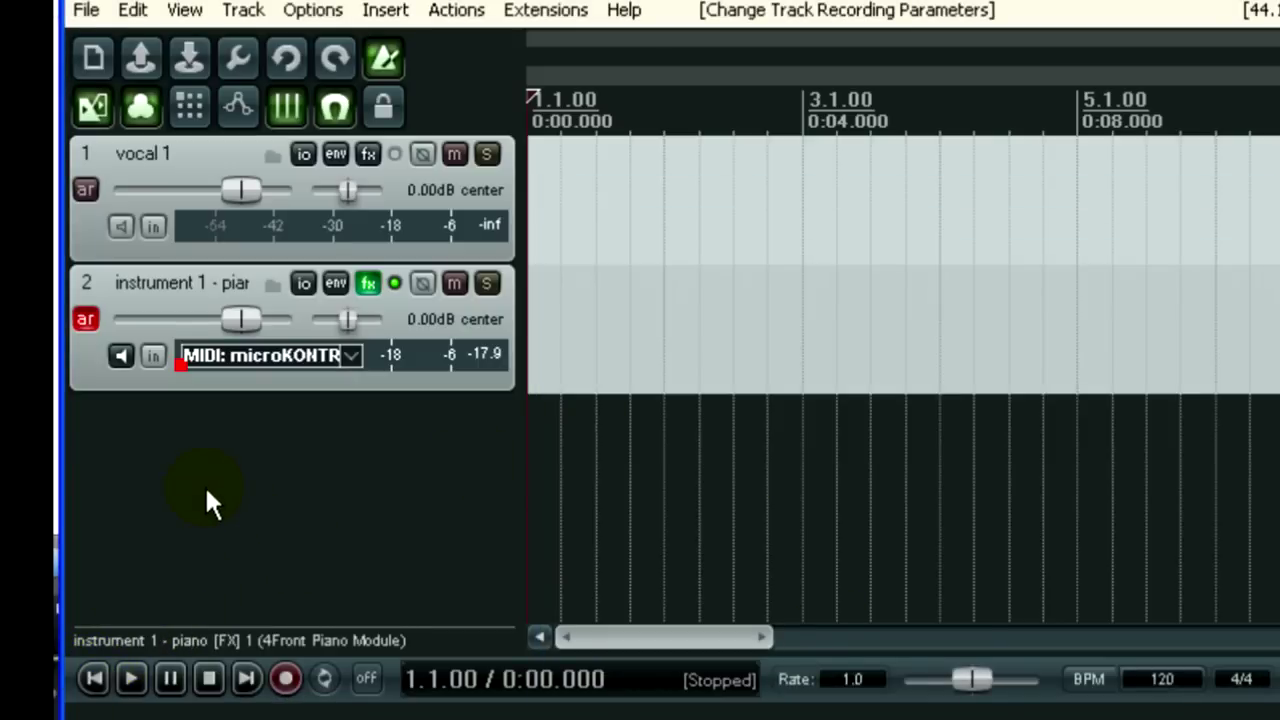
Record a short piano MIDI part on track 2, then disarm the track
click(285, 680)
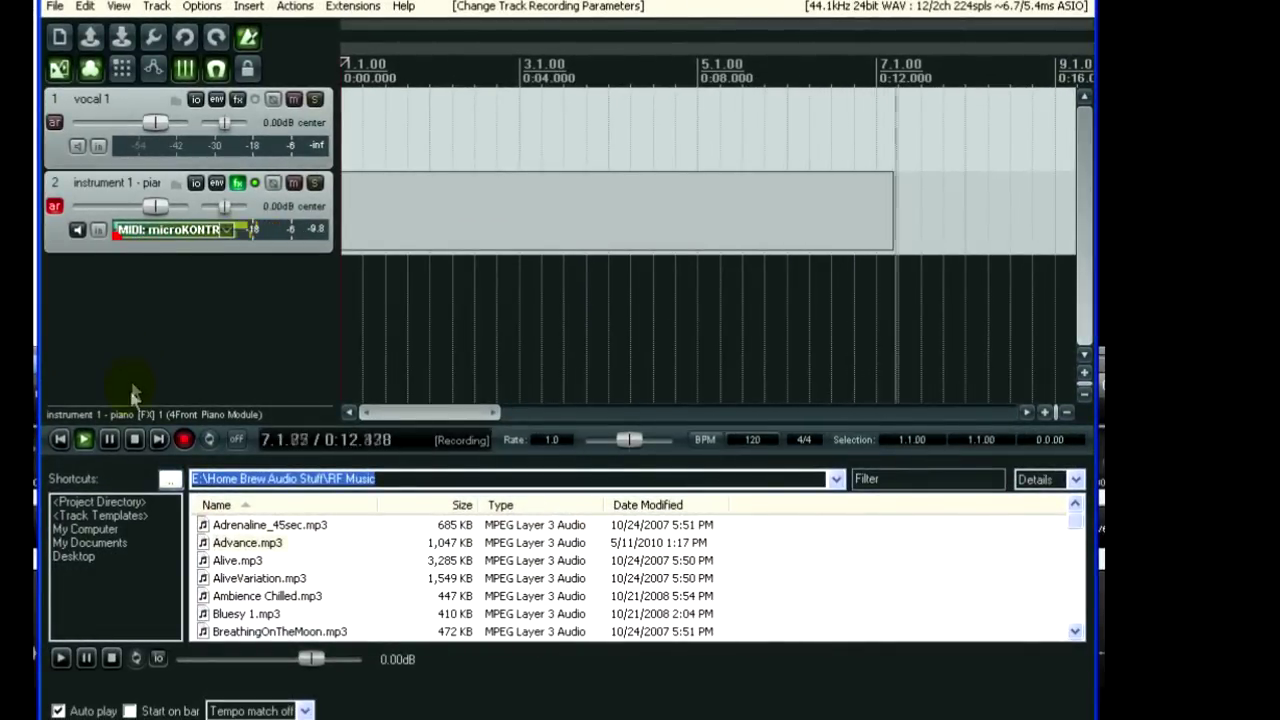
key(space)
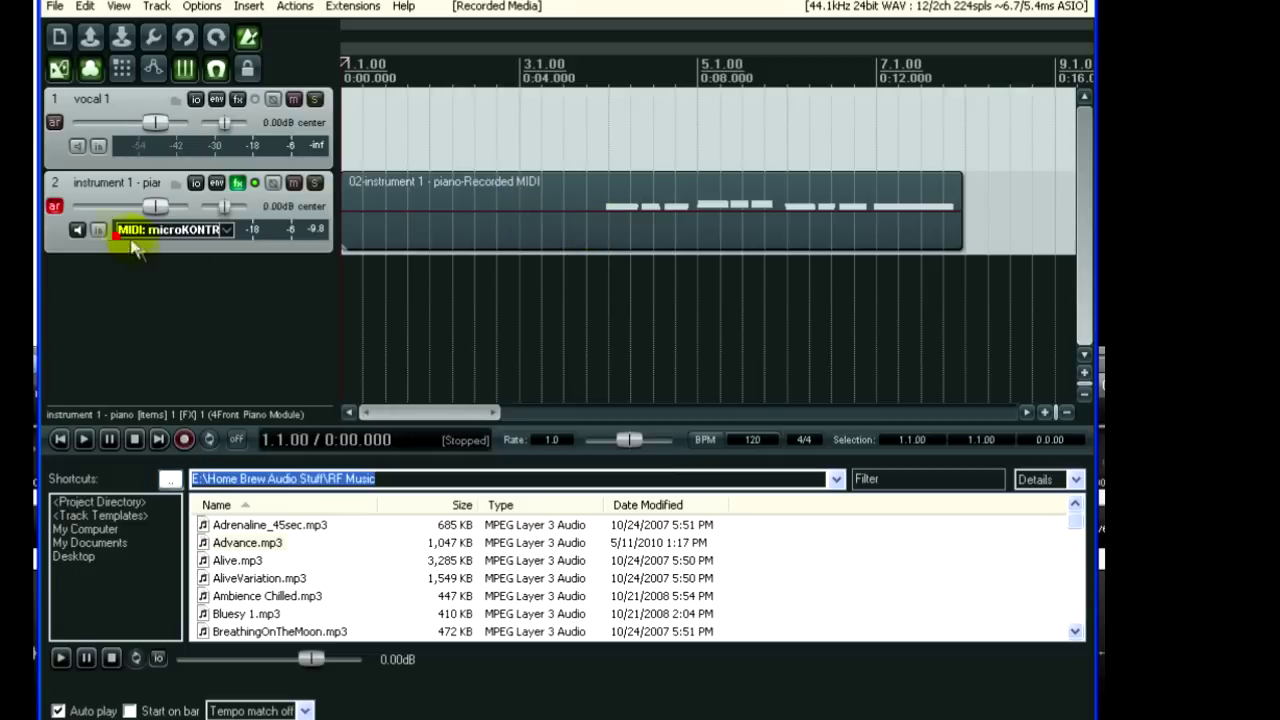
click(54, 208)
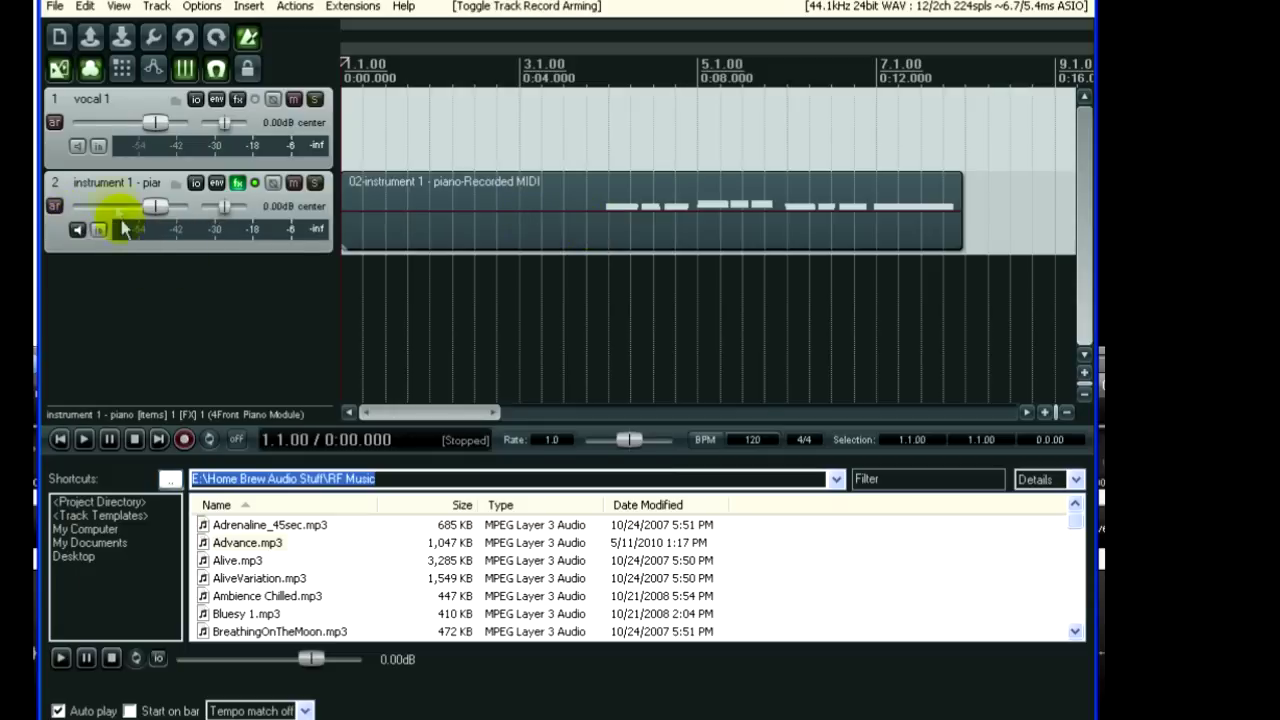
Arm the vocal track and preview playback from bar 4
click(55, 122)
click(603, 277)
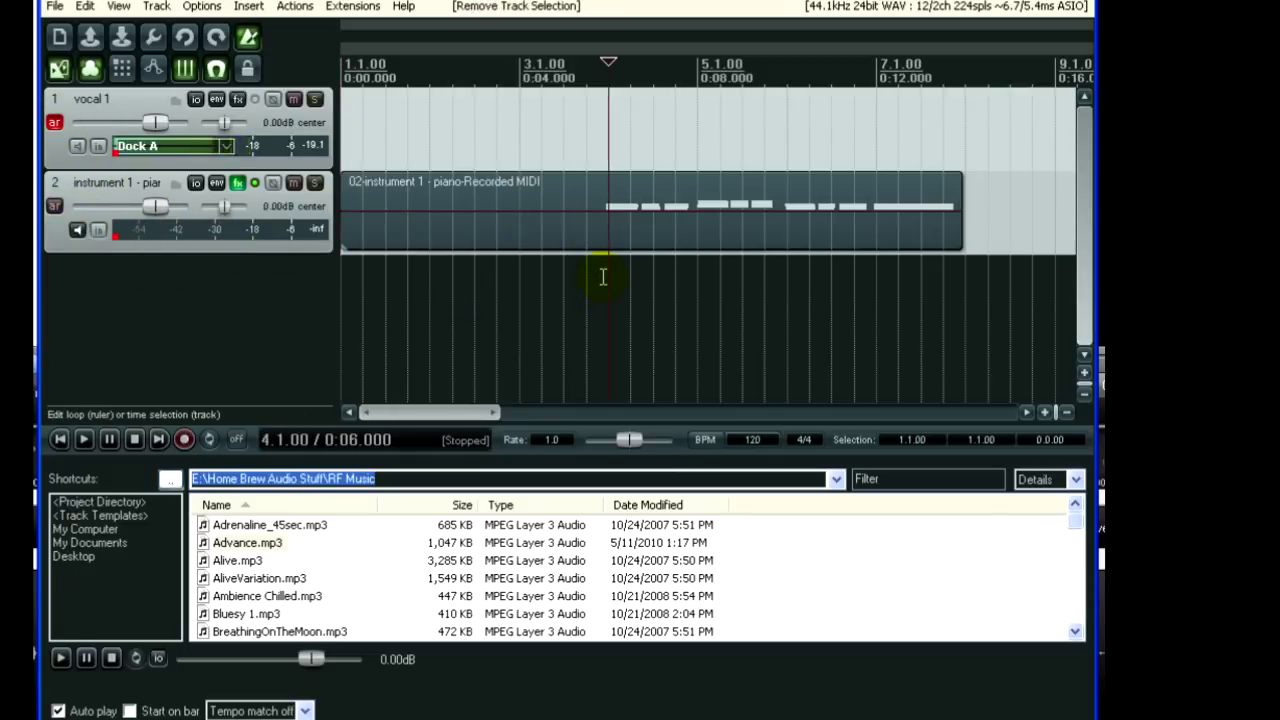
key(space)
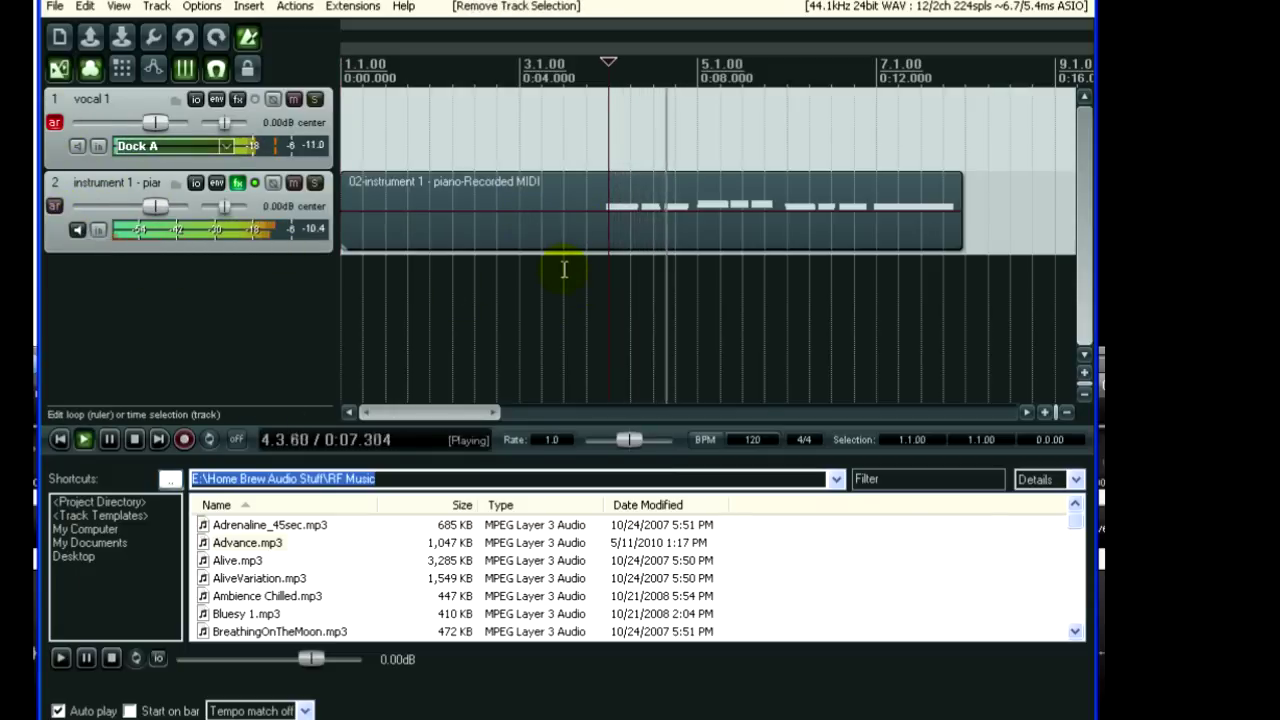
key(space)
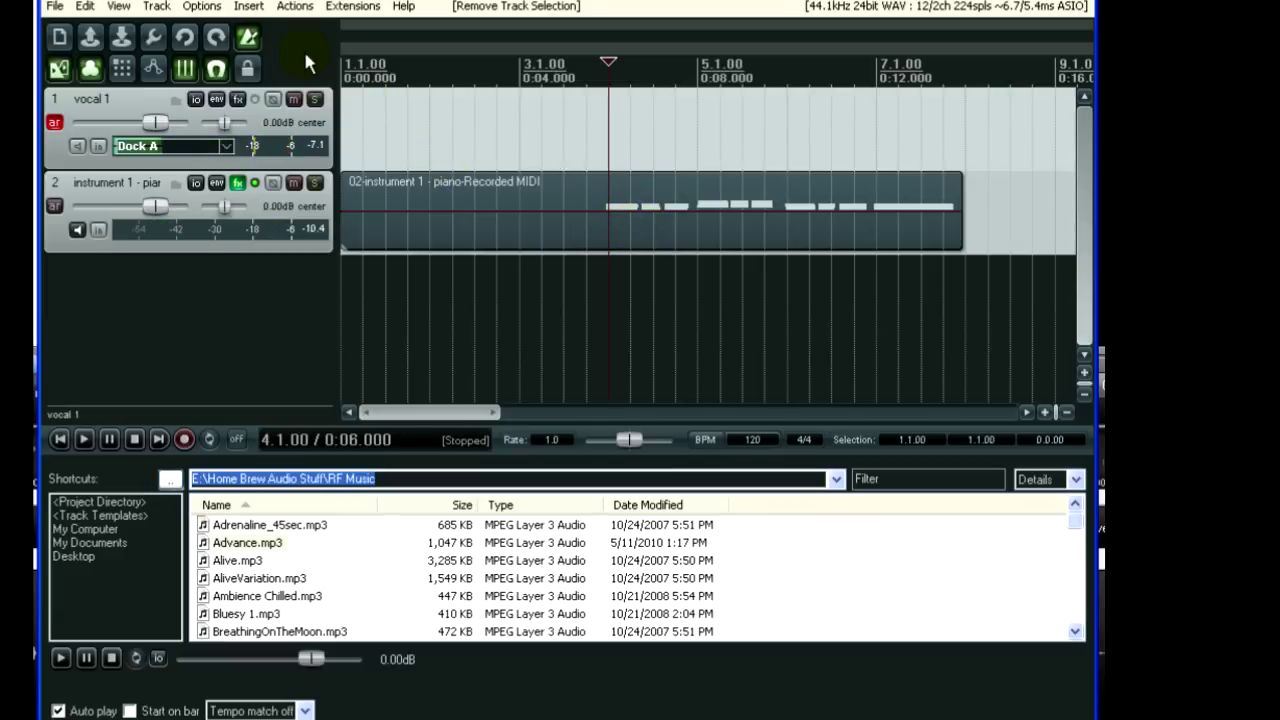
Record a vocal take on track 1 and keep all new files
click(250, 40)
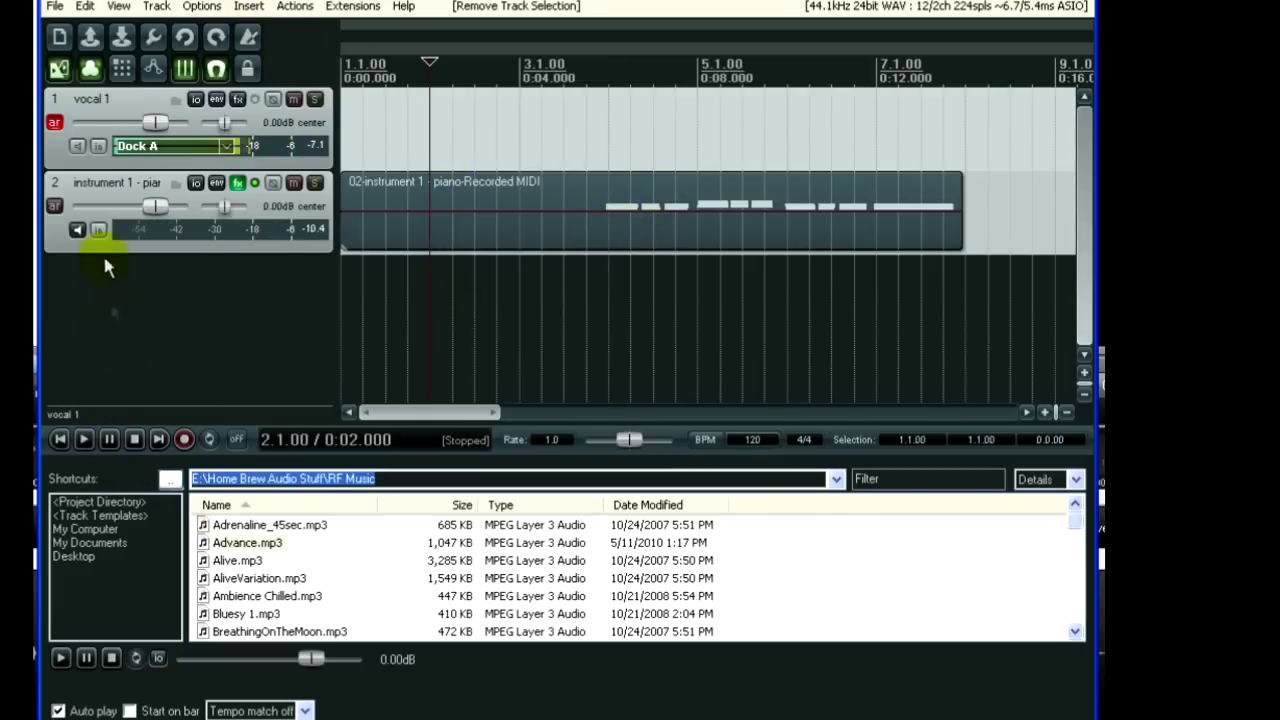
click(184, 440)
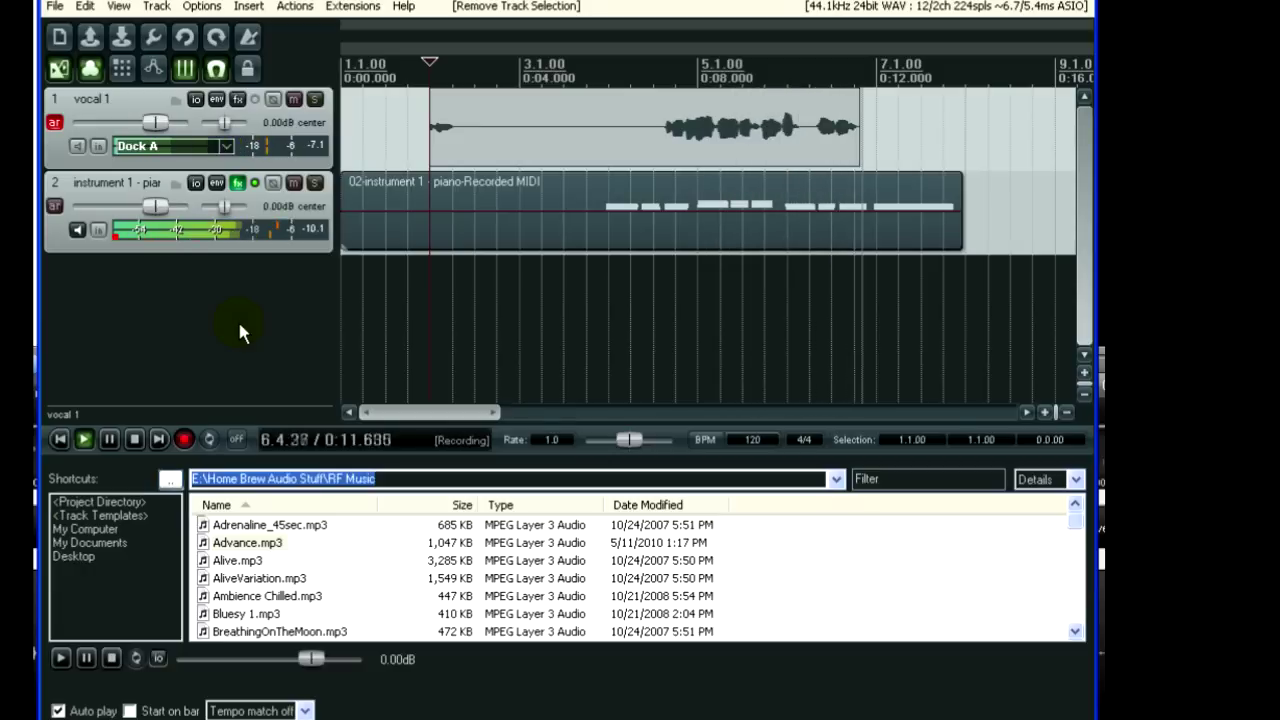
click(136, 442)
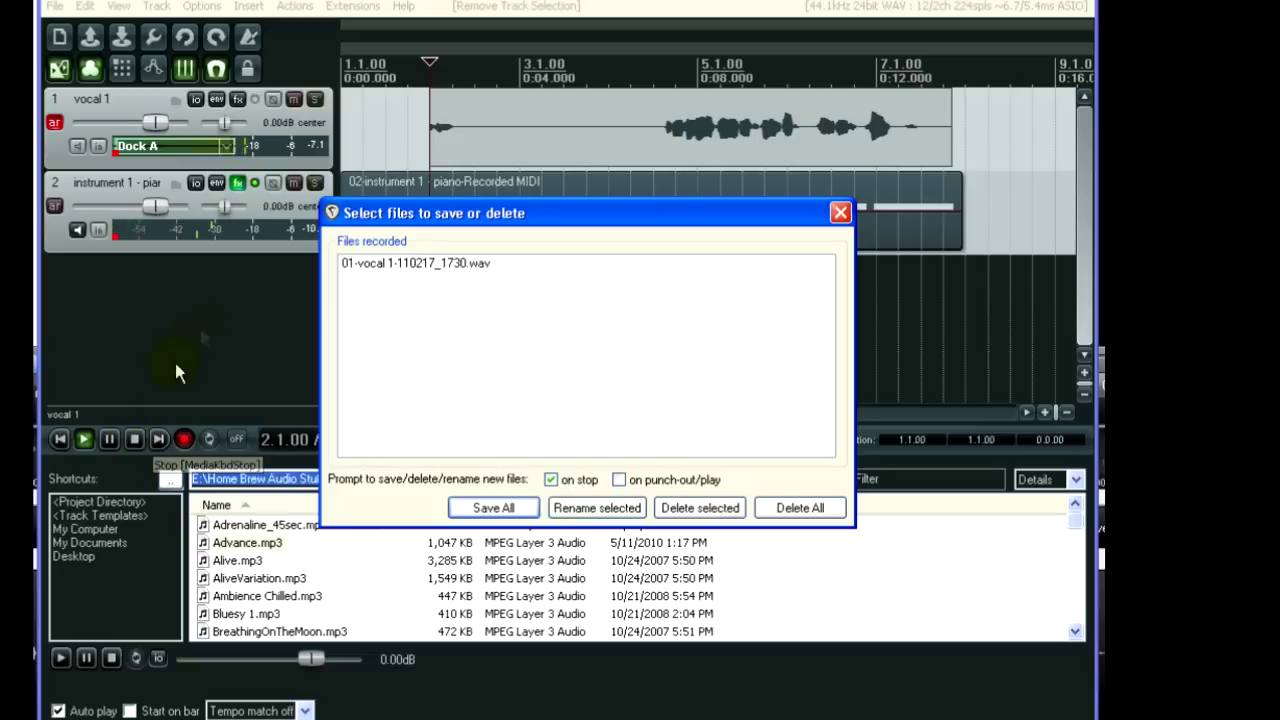
click(509, 509)
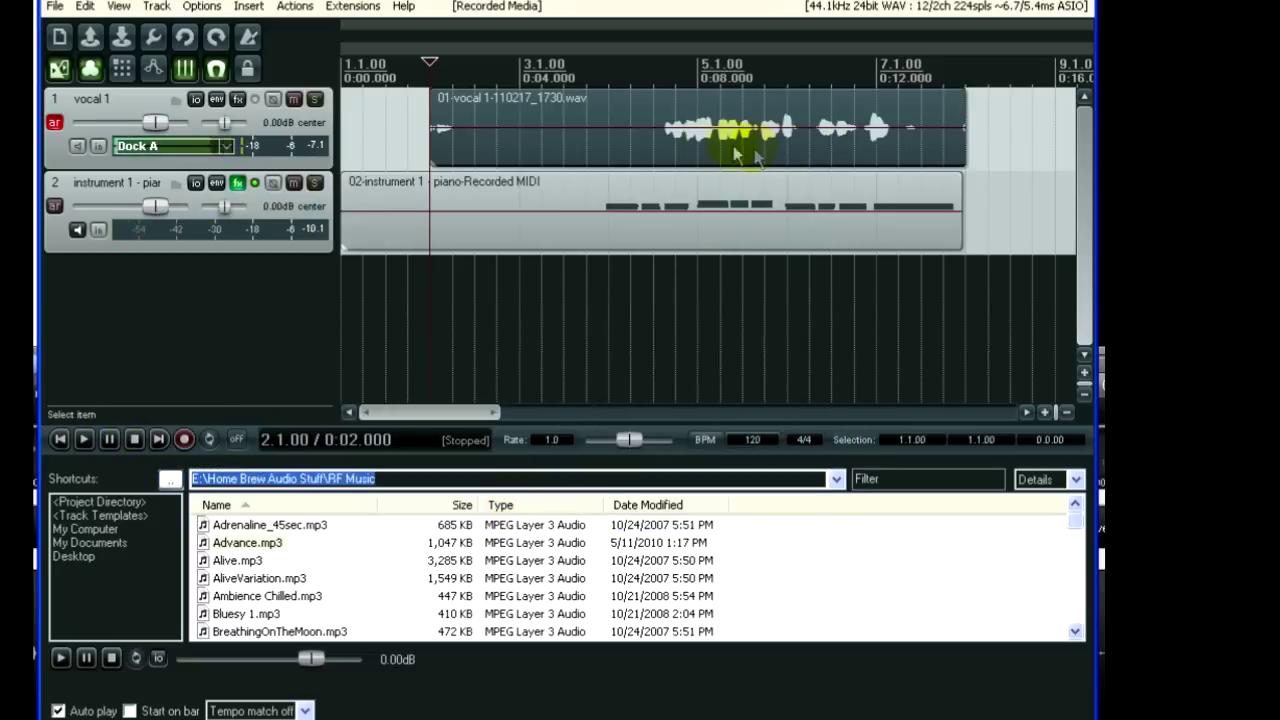
Trim the silent start off the vocal take and play it with the piano from bar 4
drag(432, 130, 631, 130)
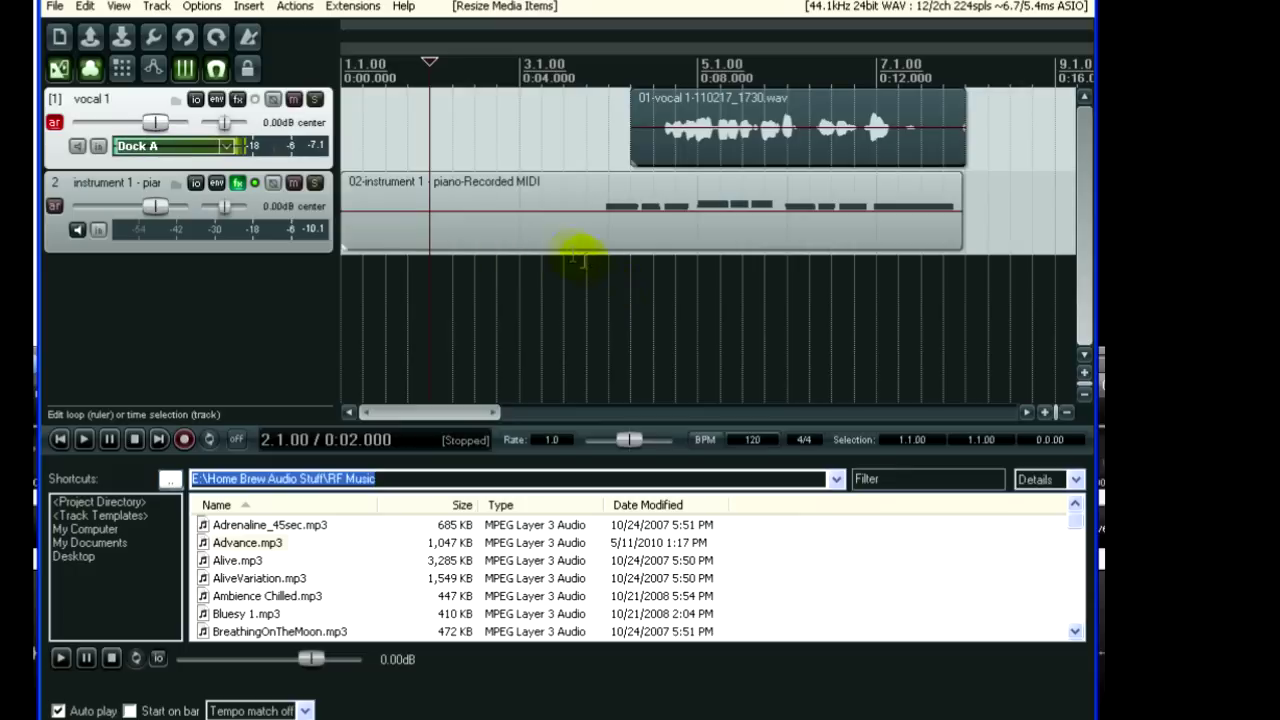
click(606, 272)
key(space)
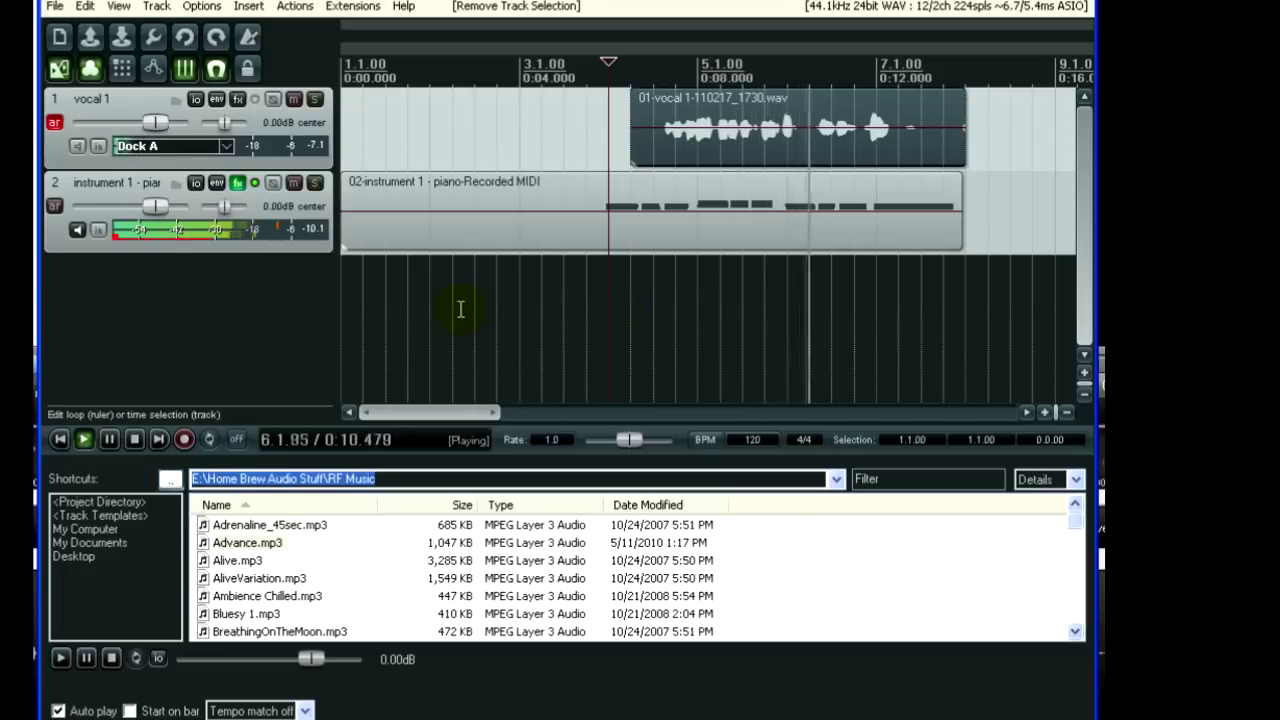
click(657, 206)
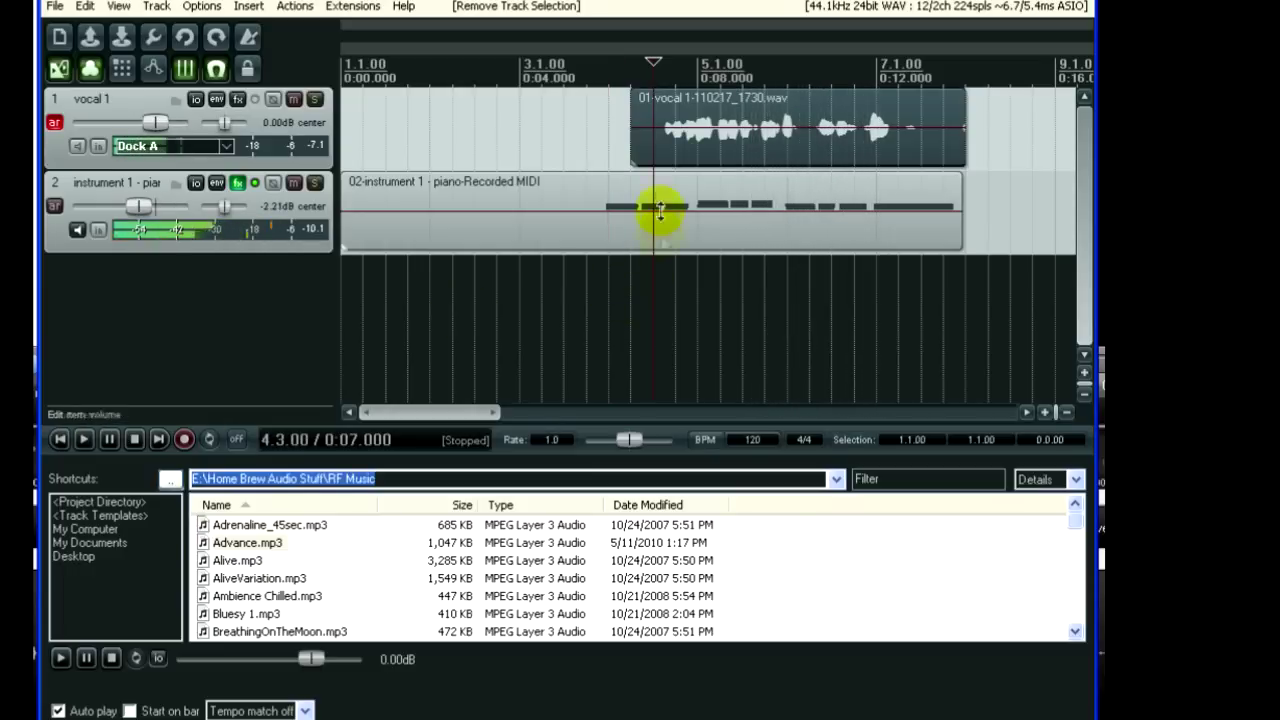
click(655, 148)
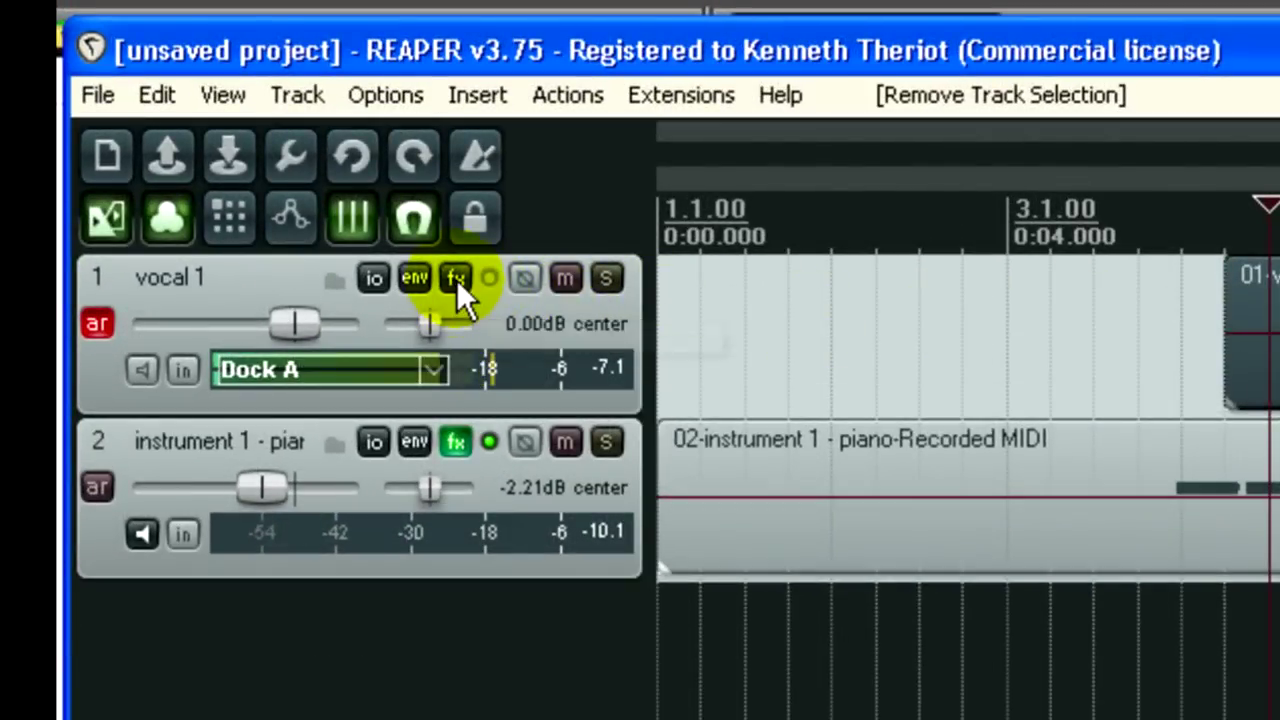
Add Cockos ReaVerbate to the vocal 1 track with the 'insert - Live Vocal' preset
click(456, 281)
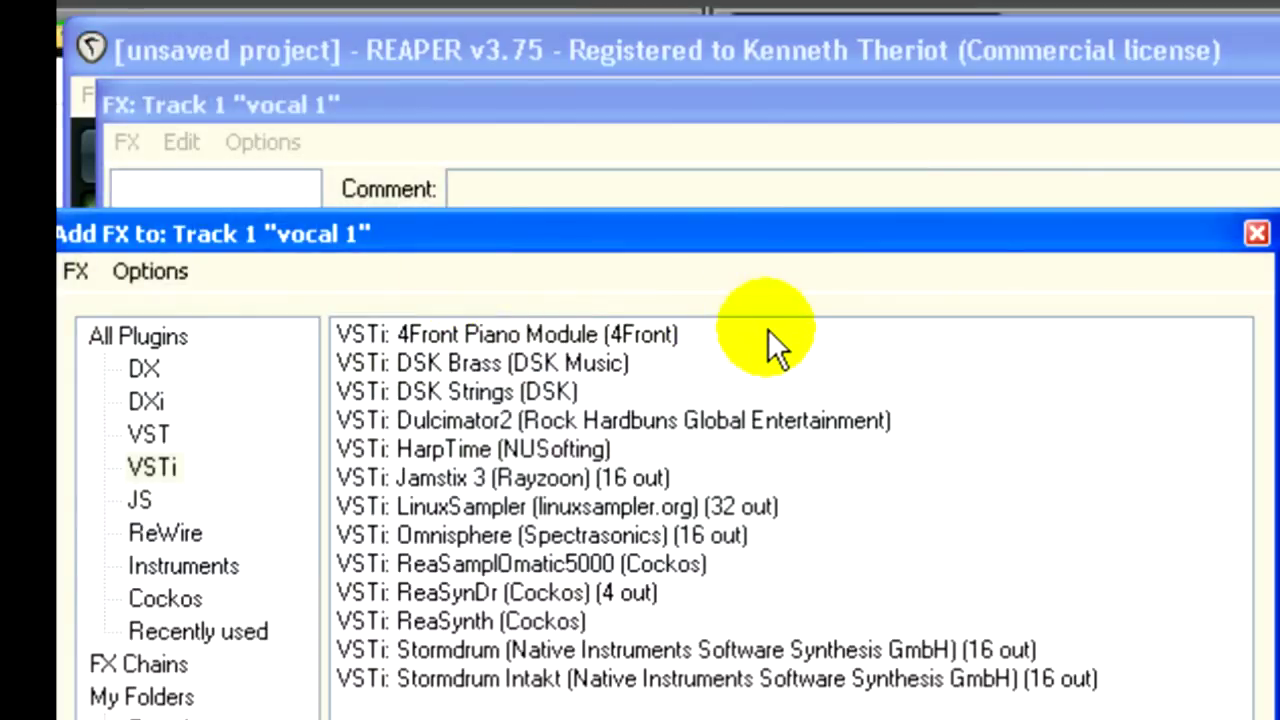
click(172, 599)
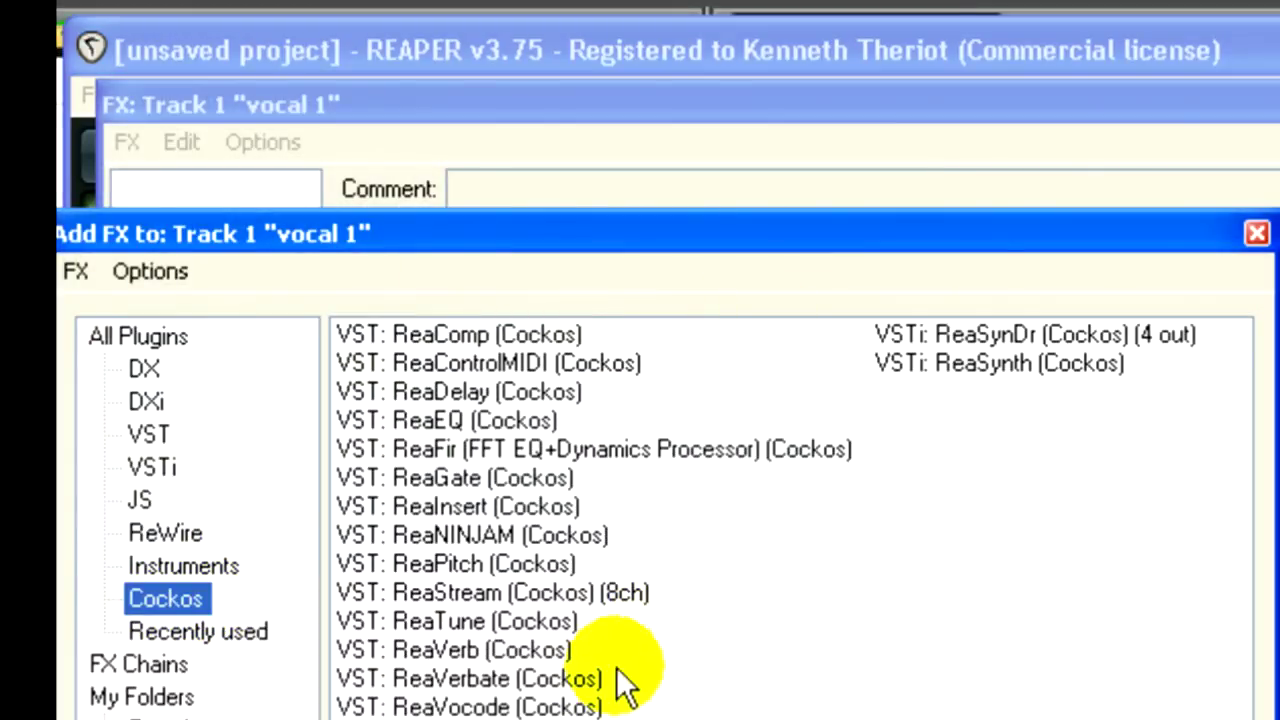
double_click(500, 680)
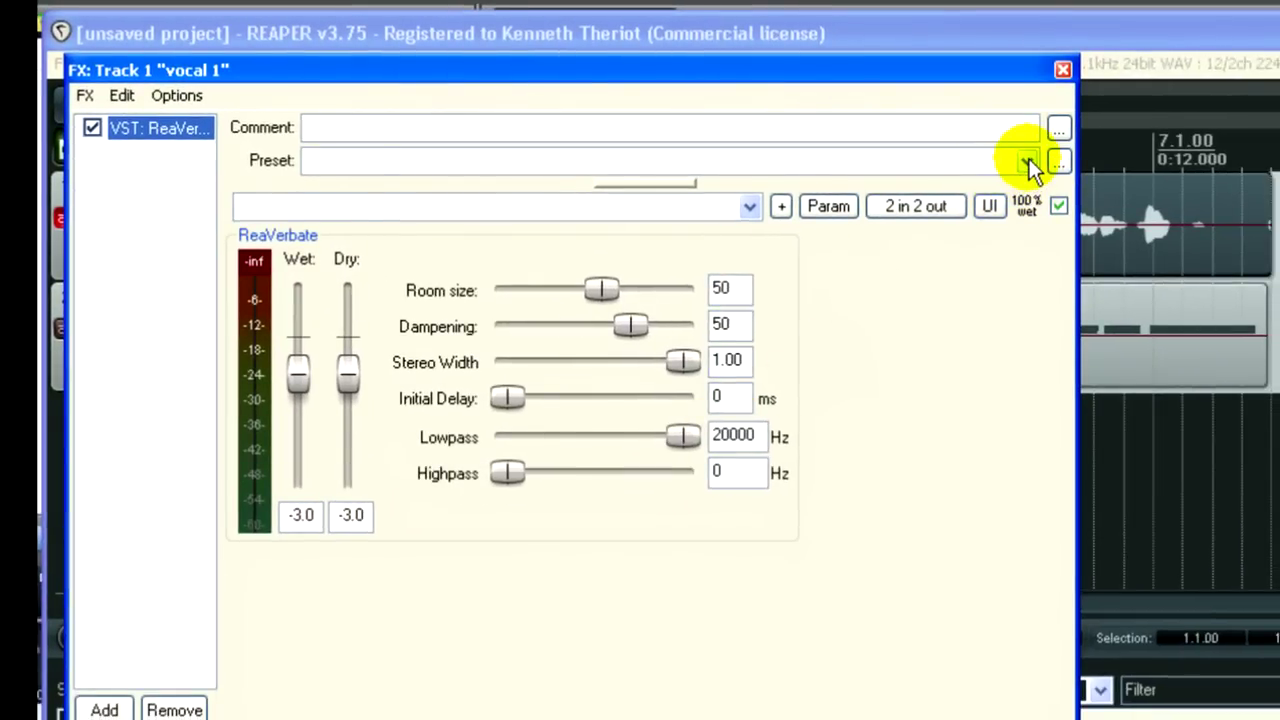
click(1029, 160)
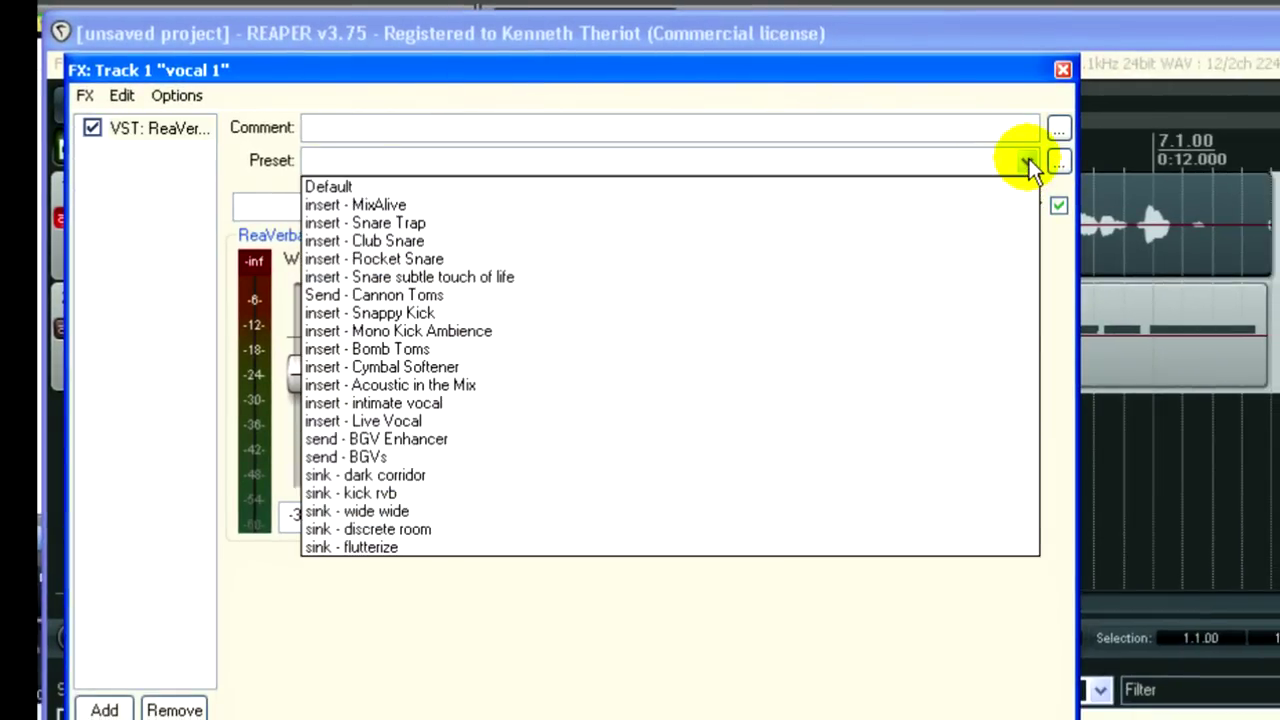
click(406, 422)
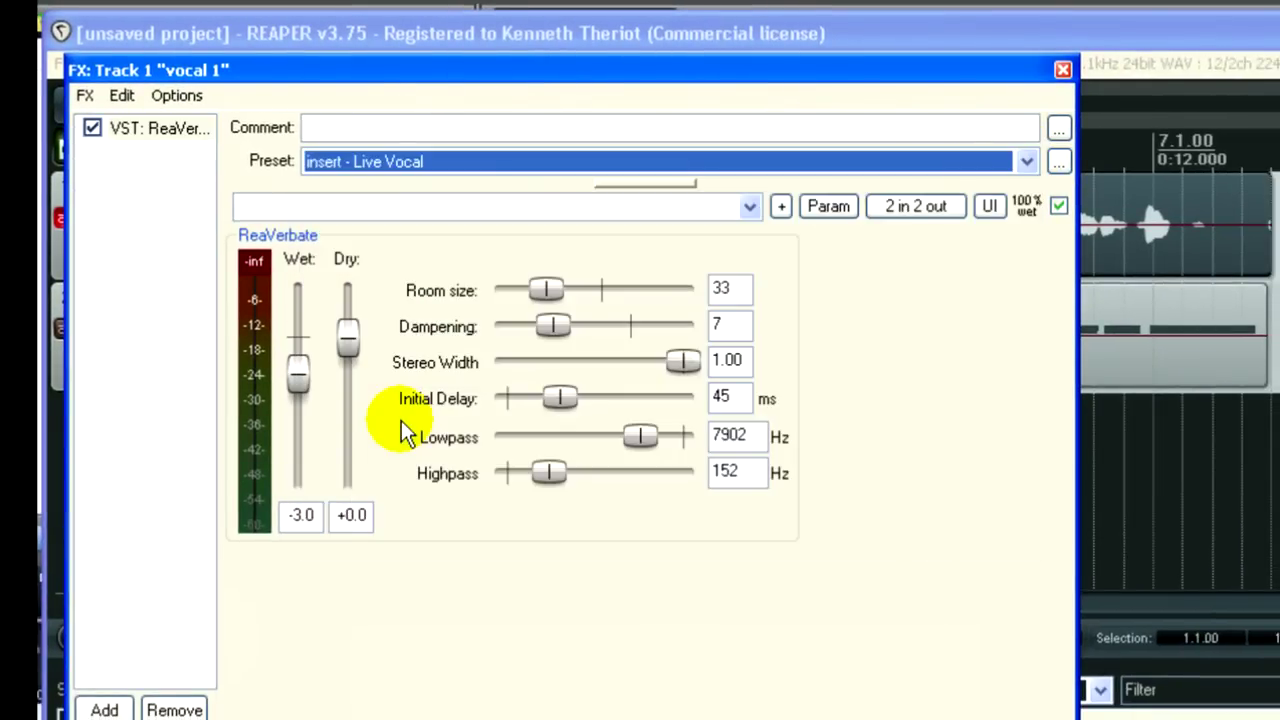
click(1063, 69)
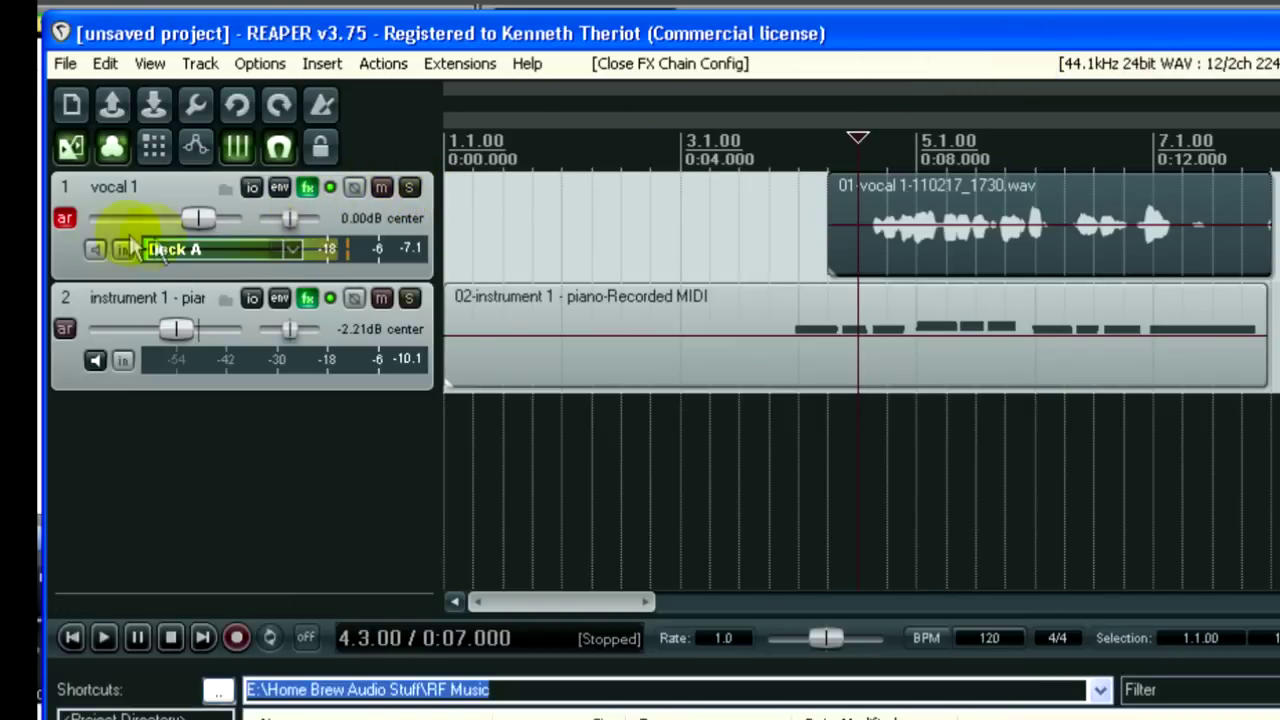
Disarm the vocal track and audition it soloed
click(65, 218)
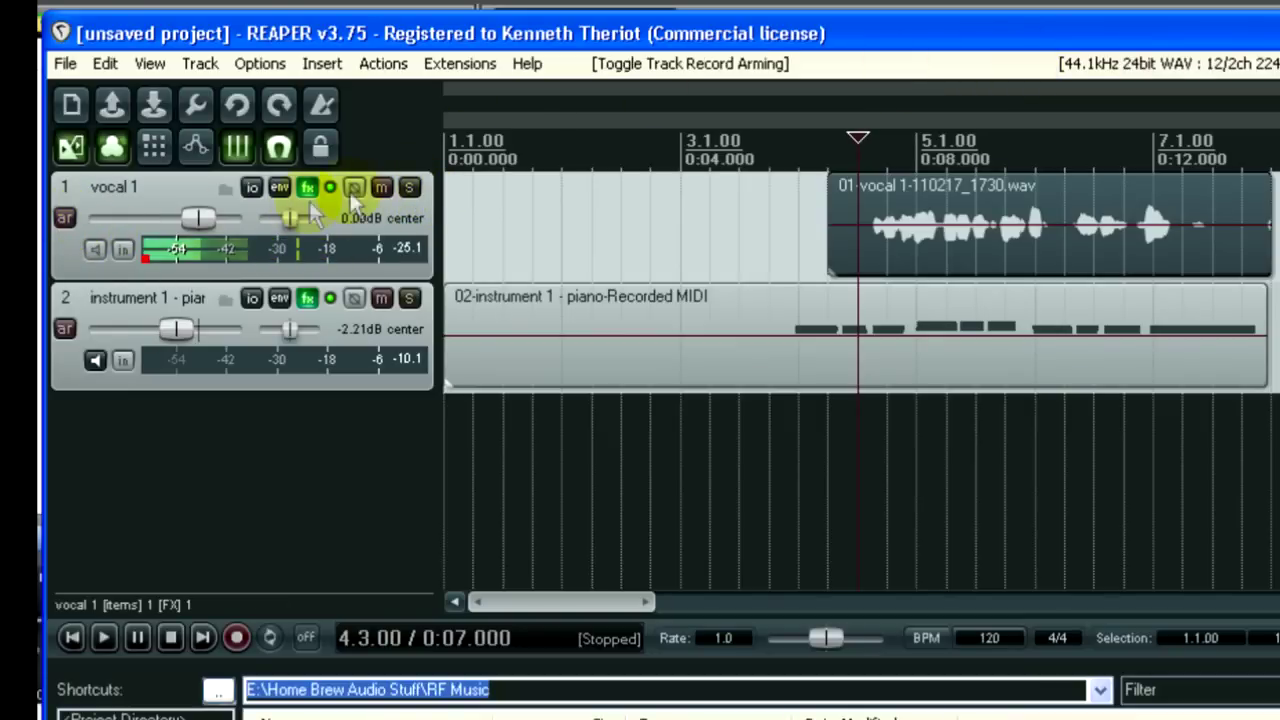
click(410, 188)
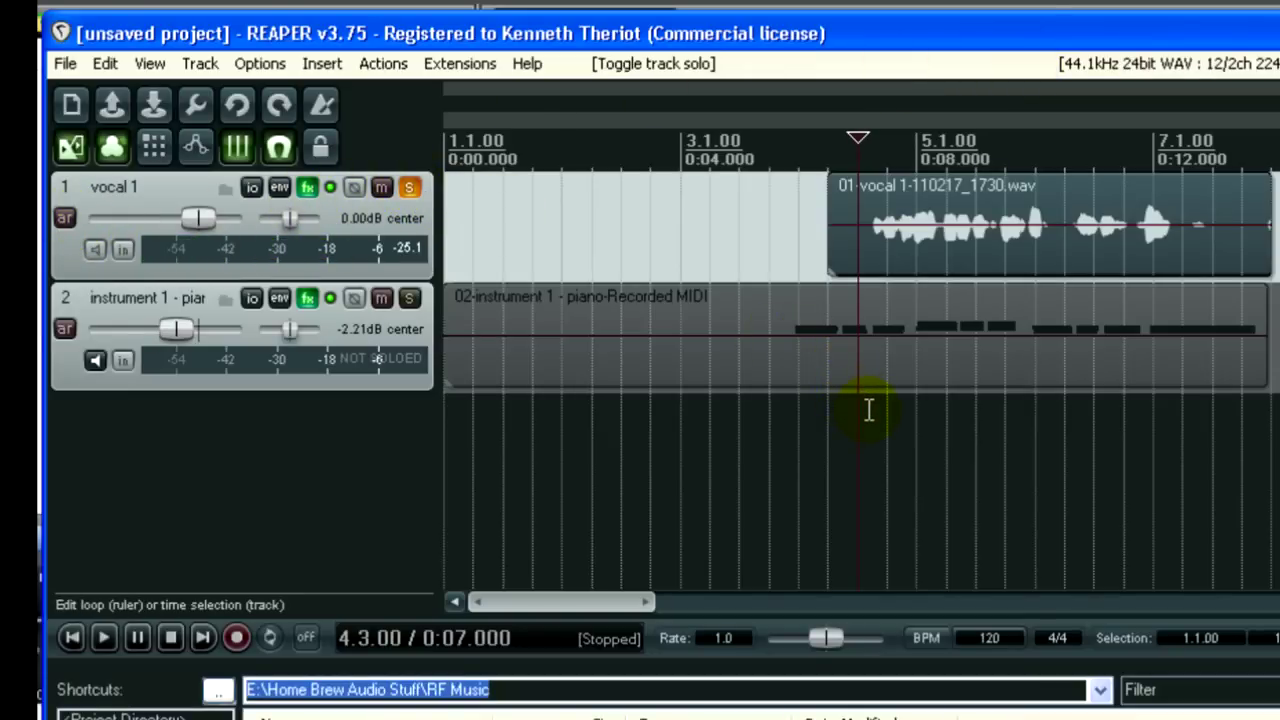
key(space)
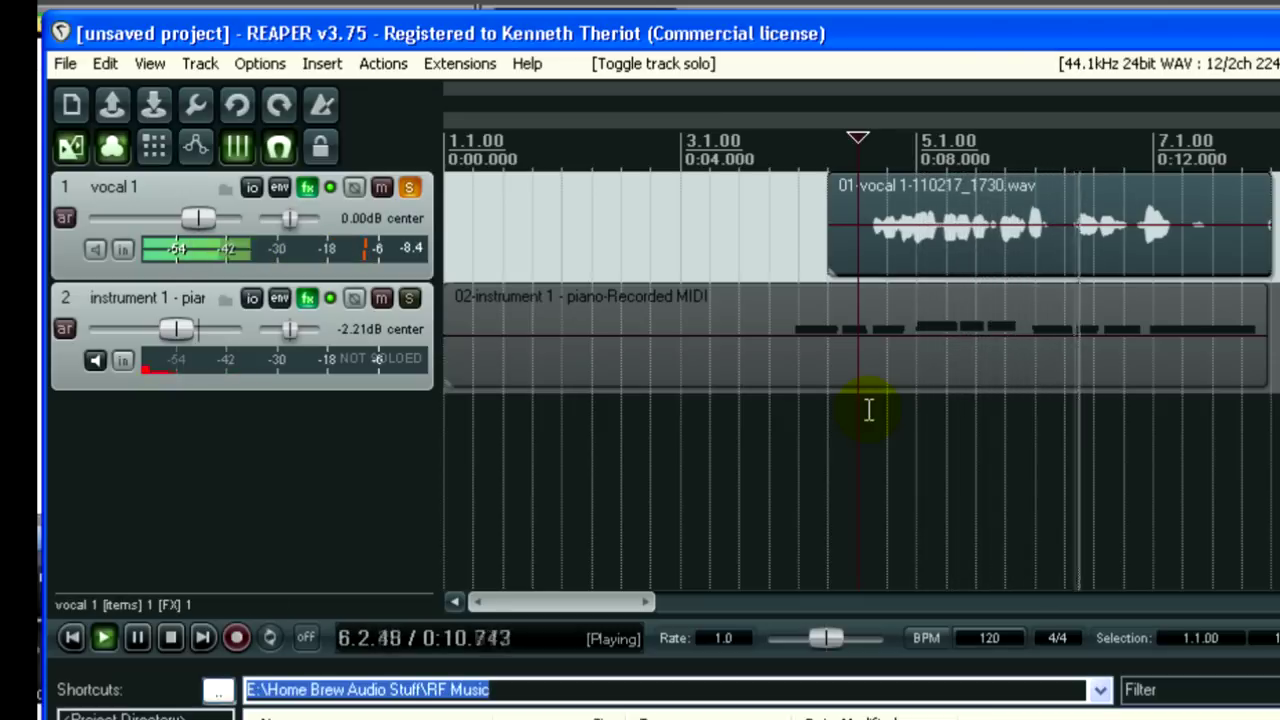
key(space)
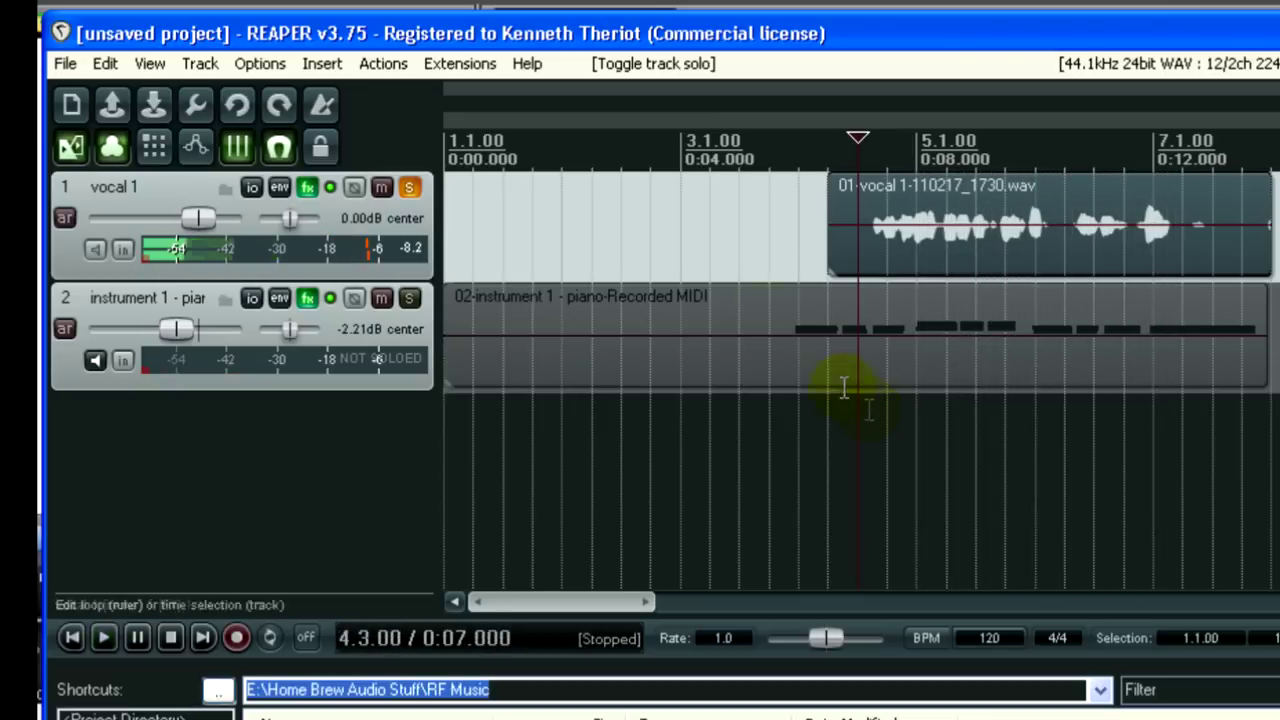
Unsolo the vocal track and play both tracks together
click(410, 187)
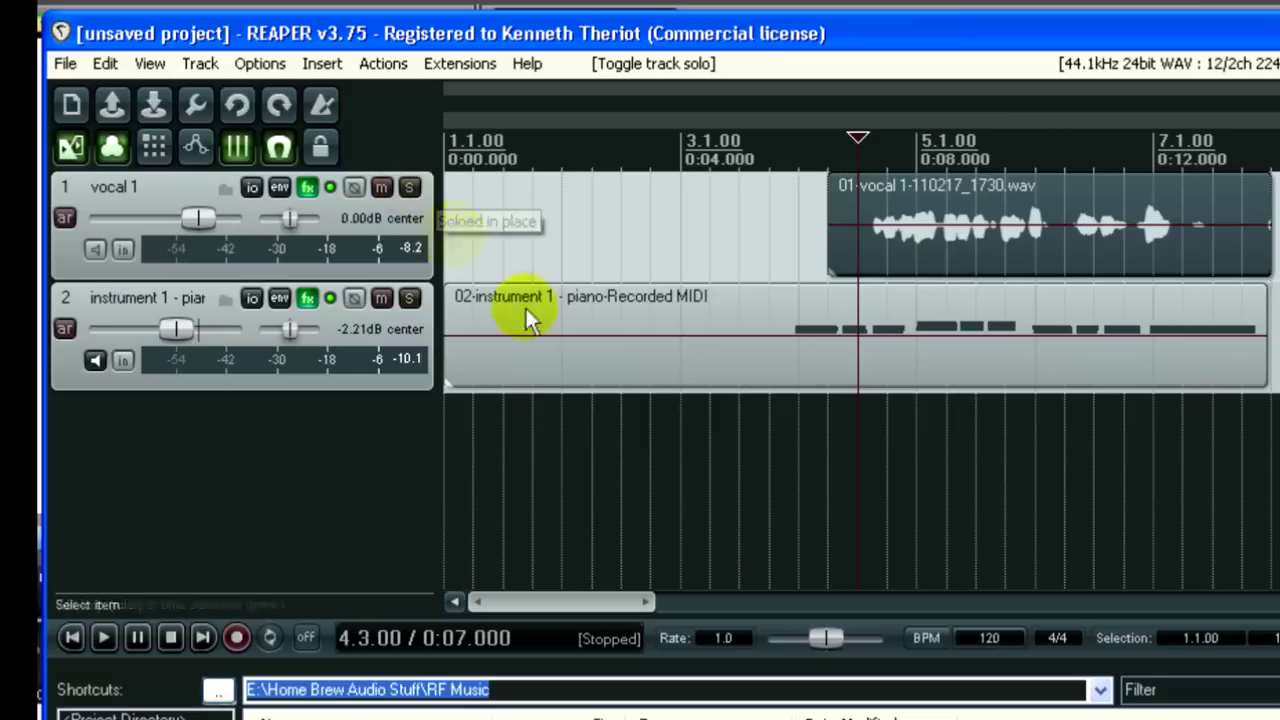
key(space)
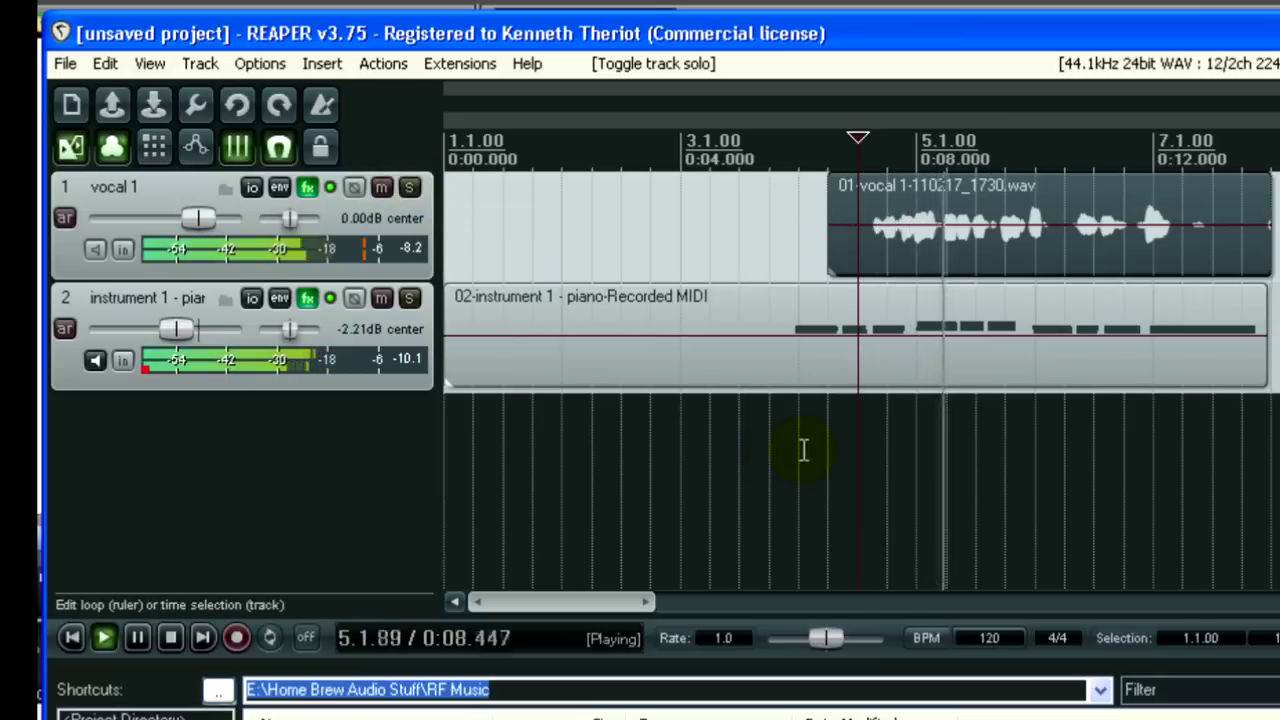
key(space)
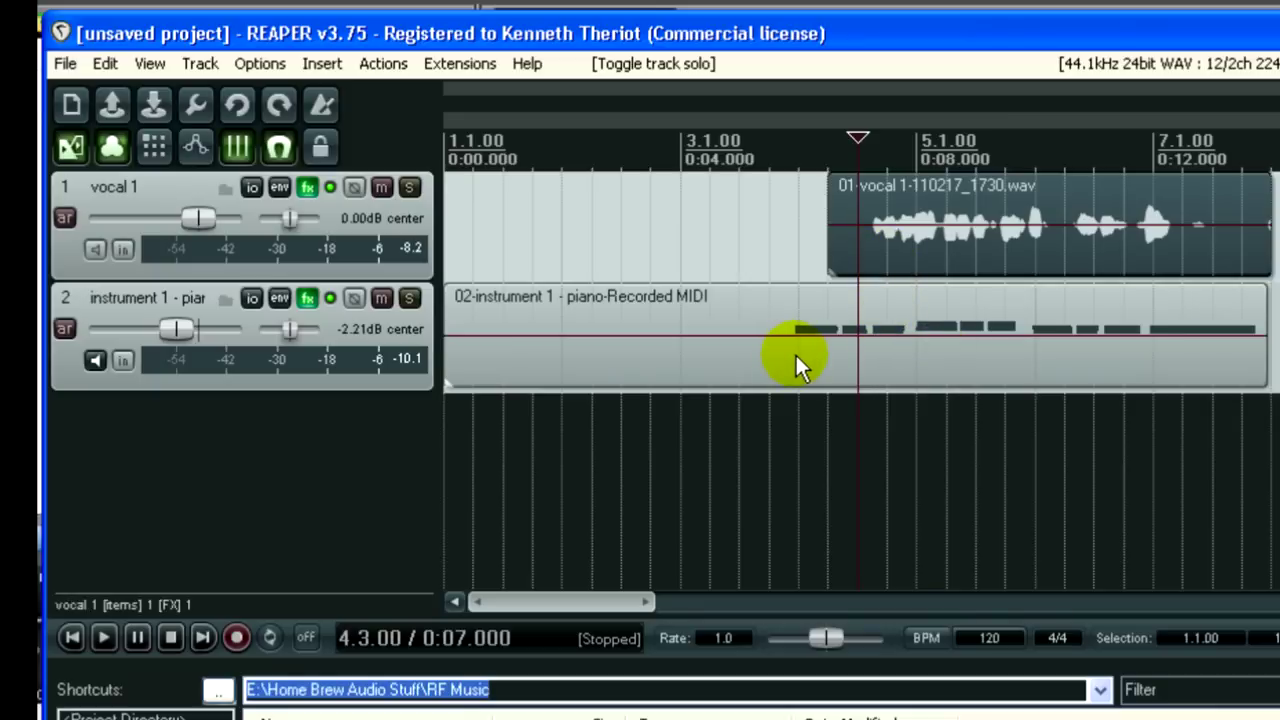
click(65, 64)
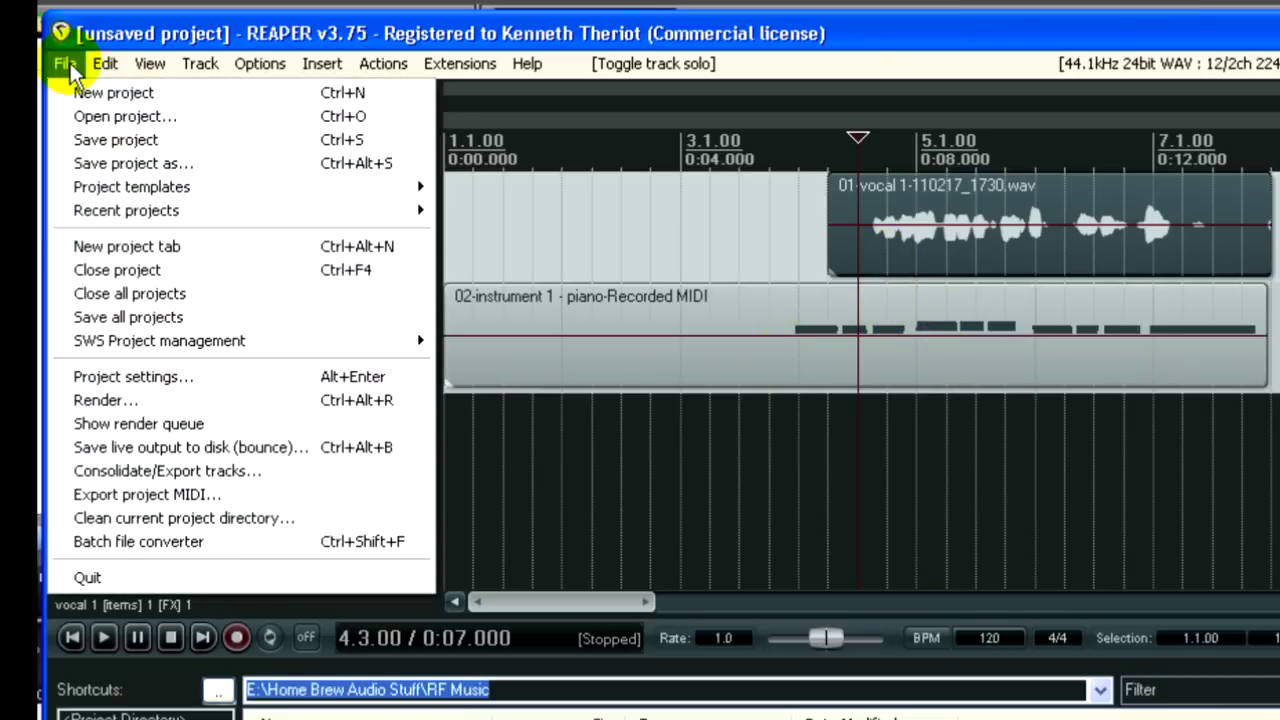
click(90, 400)
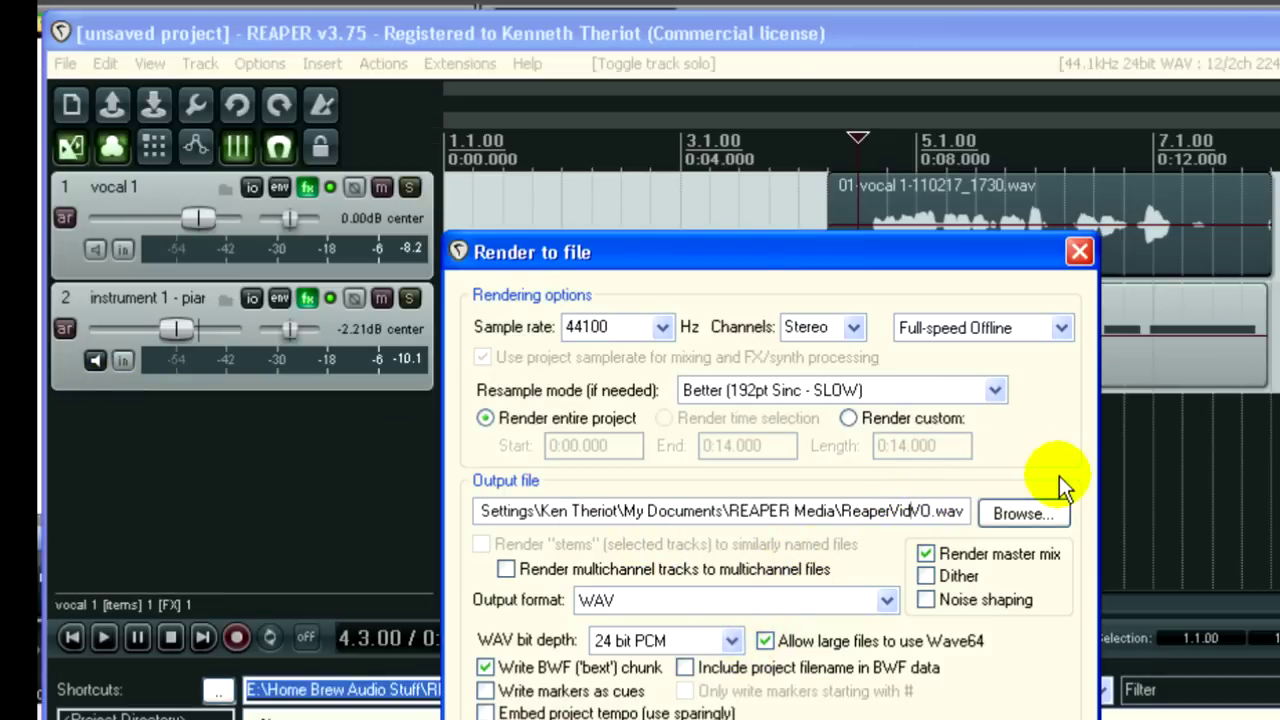
key(Escape)
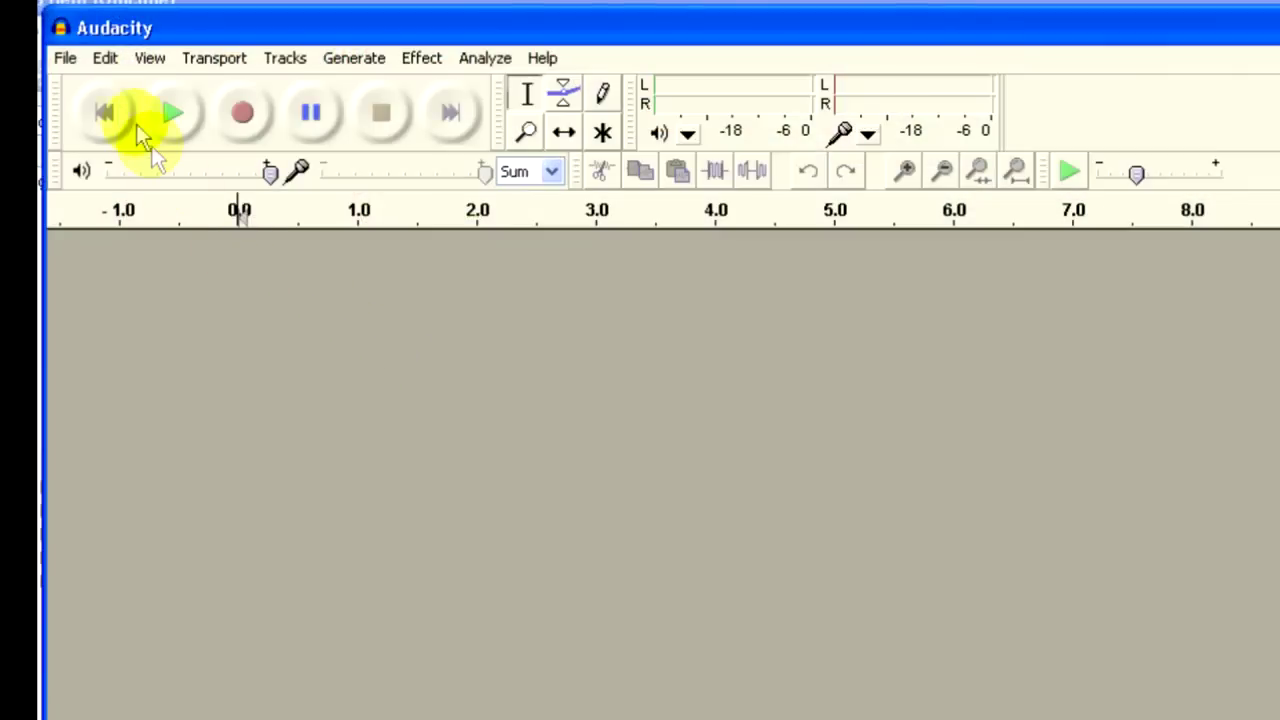
Open ReaperVidMusic.wav in Audacity
click(62, 58)
click(80, 108)
click(218, 318)
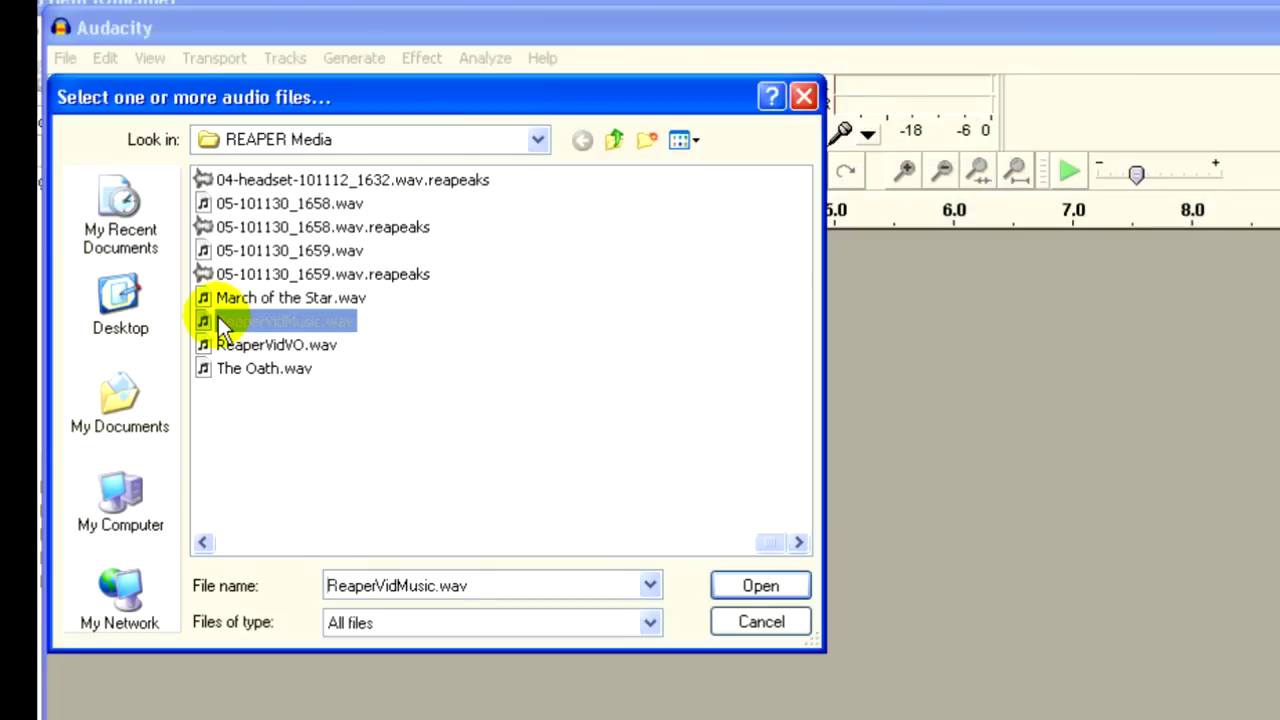
key(Return)
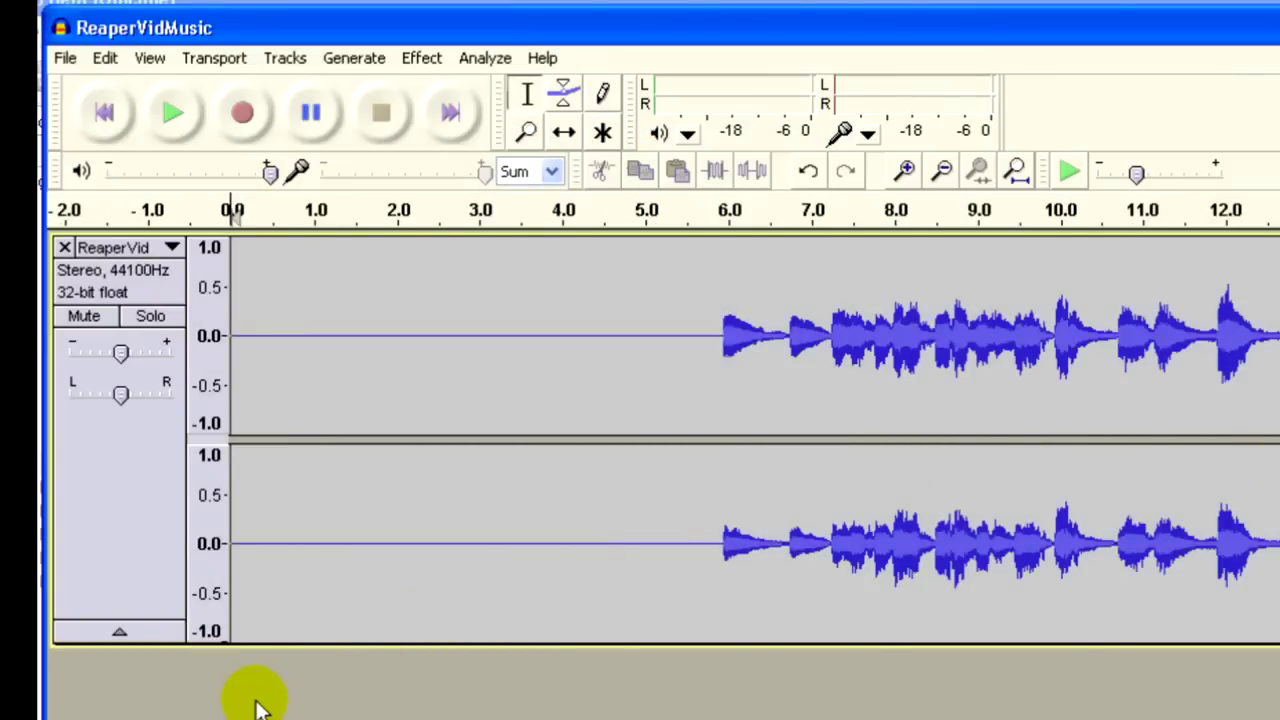
Preview from 4.1 s, select from about 4.5 s to the end, and choose Normalize
click(573, 400)
key(space)
key(space)
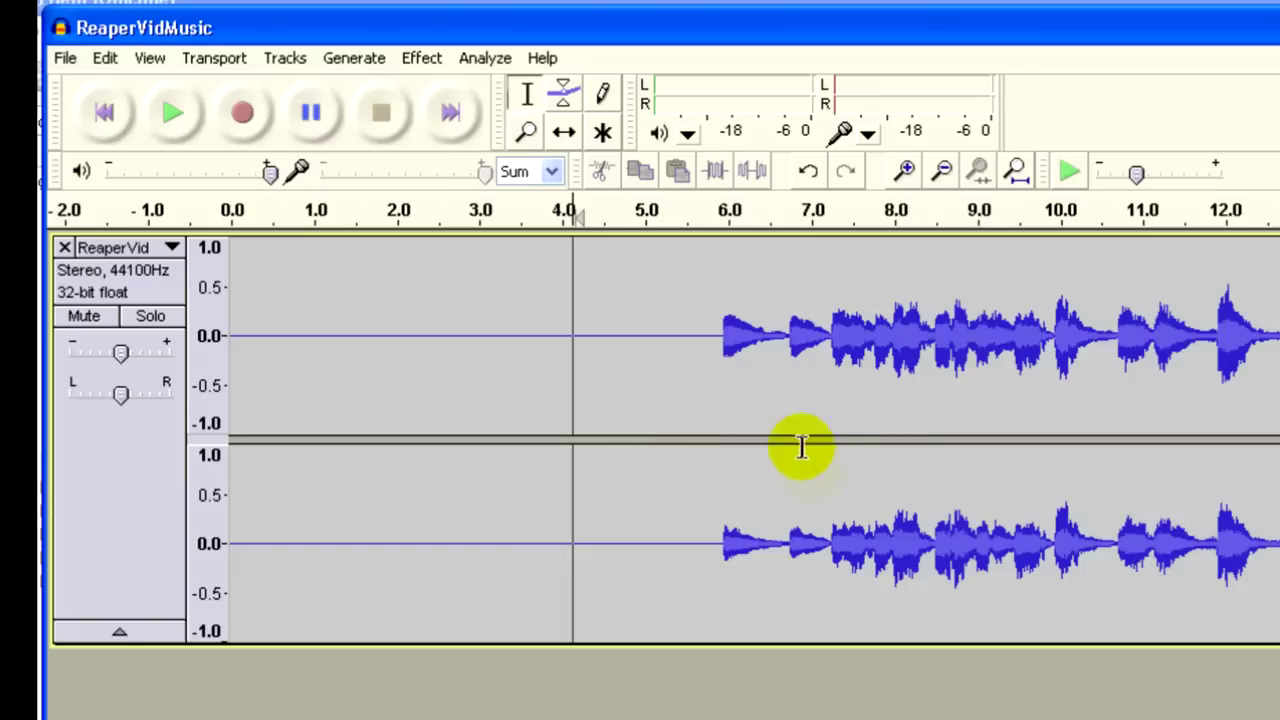
click(677, 390)
key(shift+End)
click(421, 58)
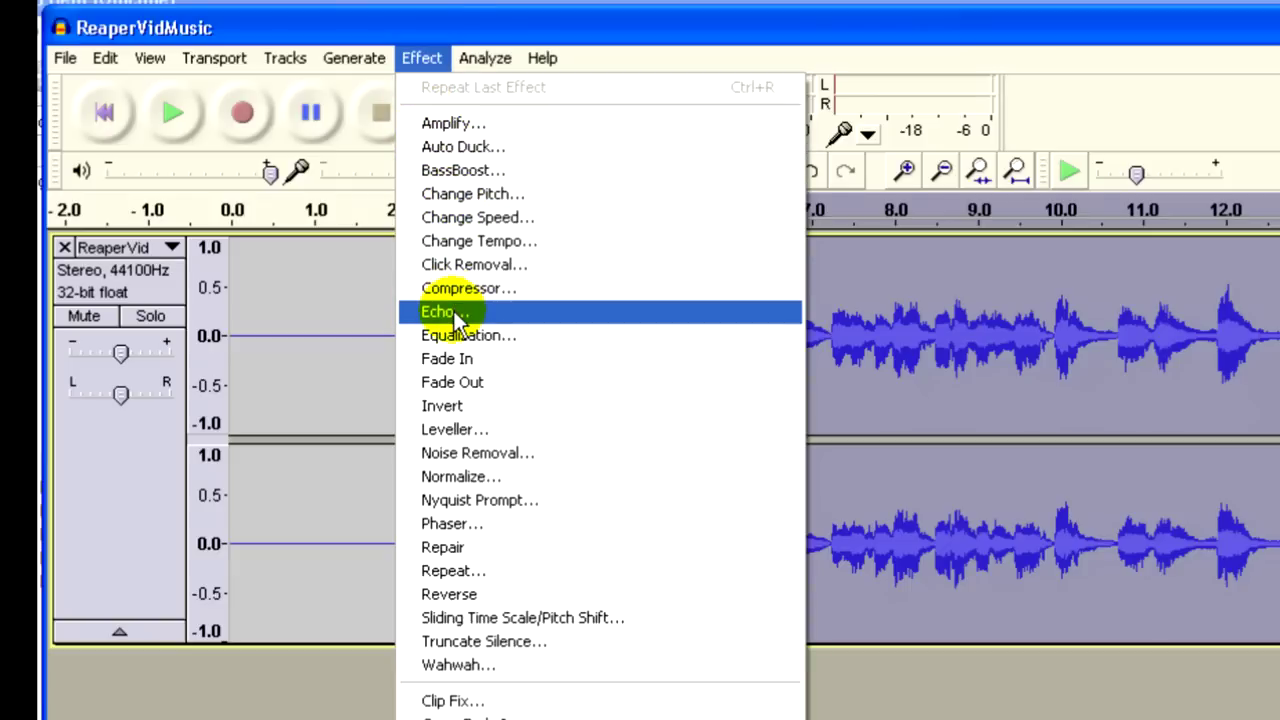
click(460, 477)
Apply the normalization, then delete the leading silence from 0 to 5.8 s
click(770, 612)
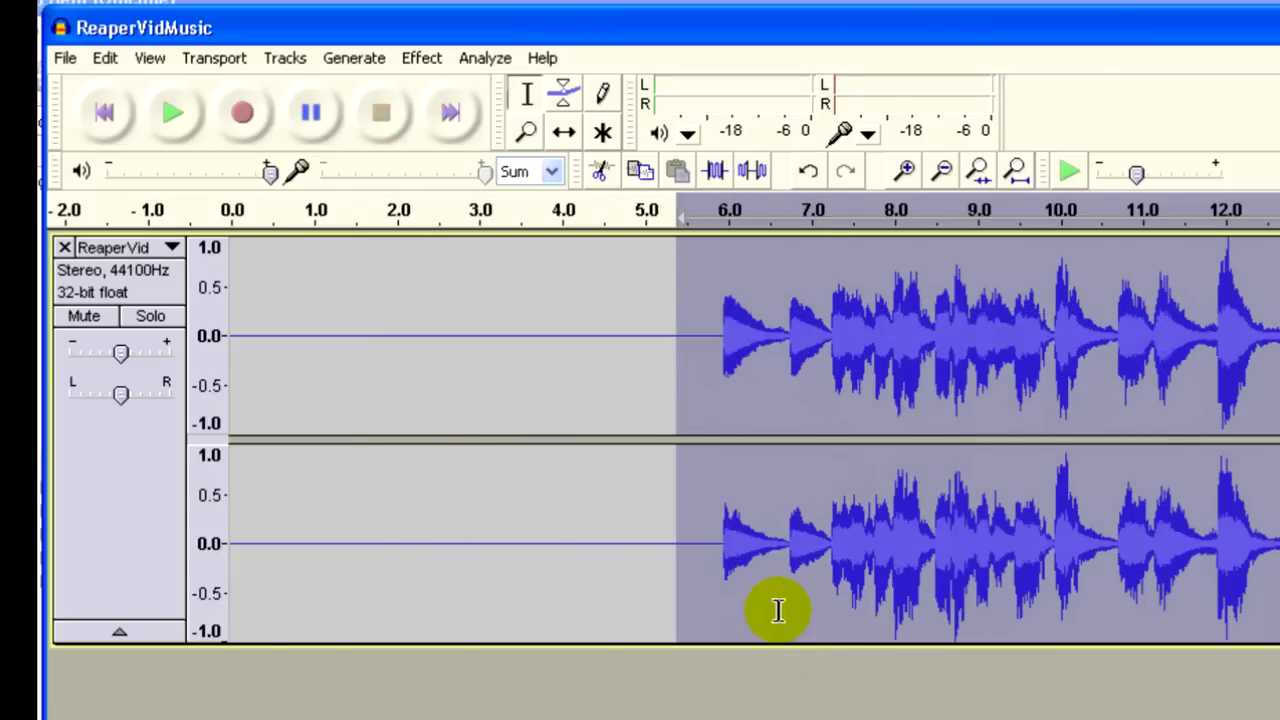
drag(708, 410, 218, 450)
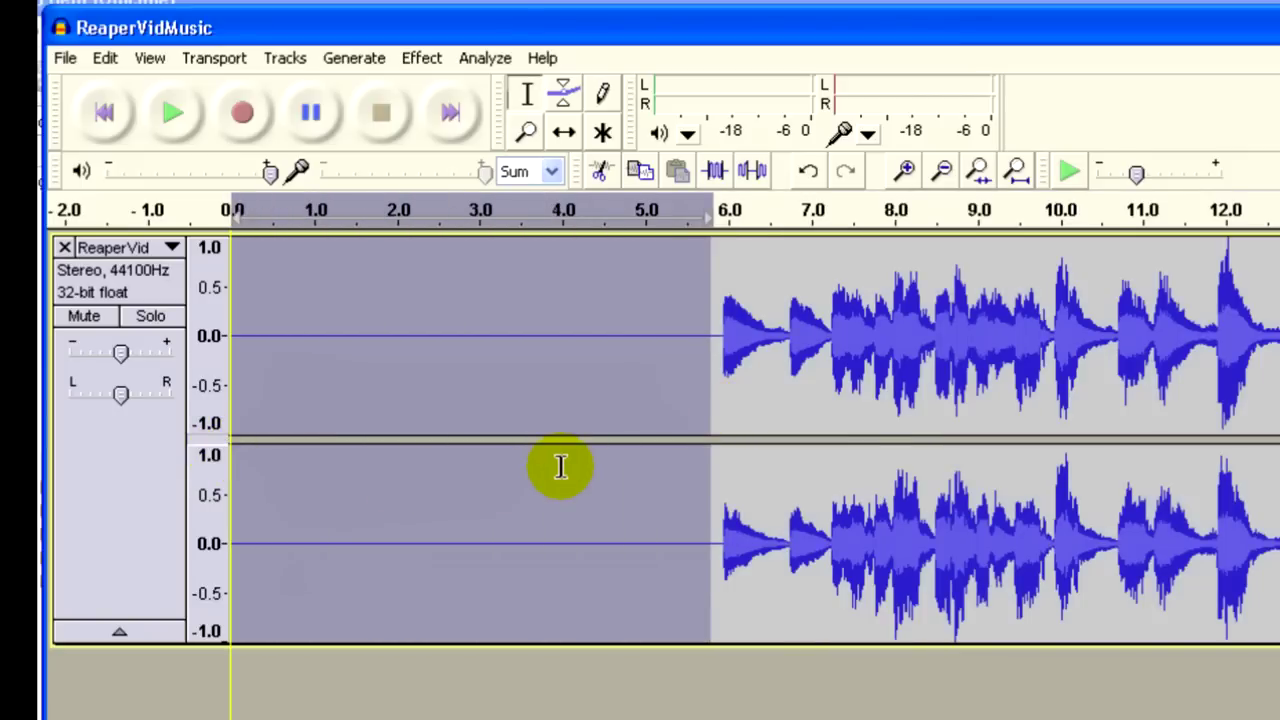
key(Delete)
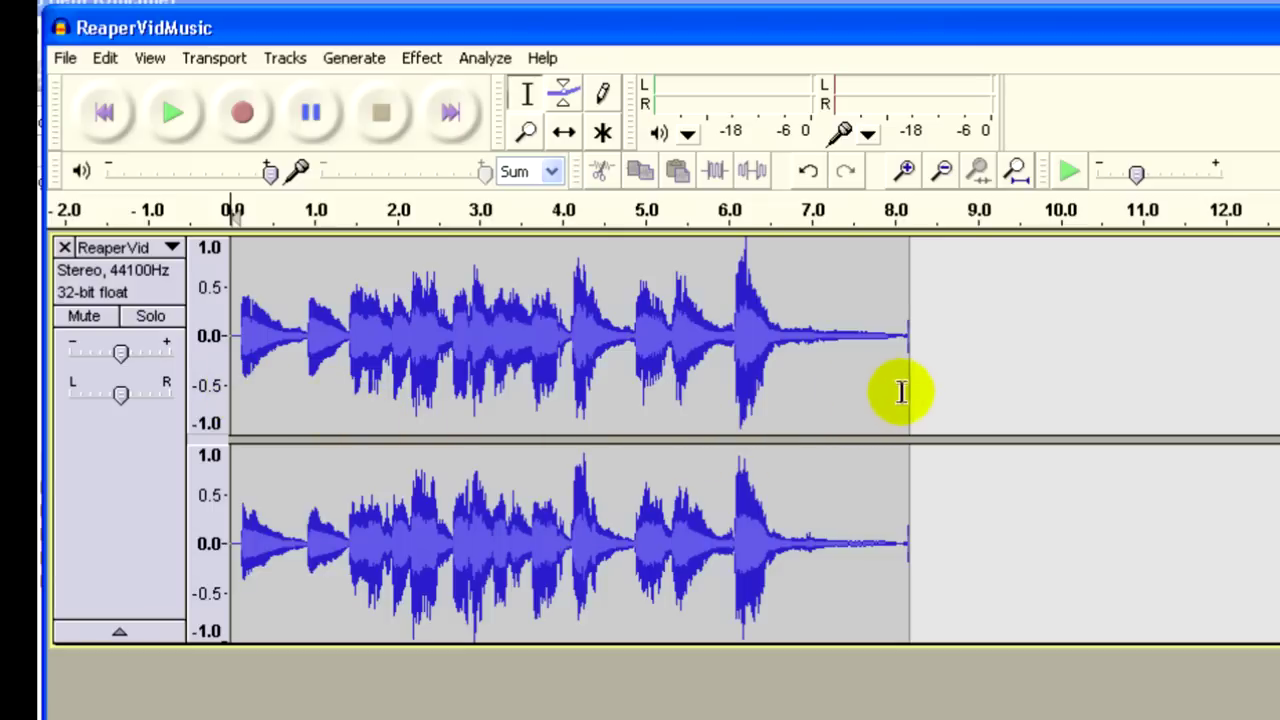
Fade out the final second of the clip, from 7.0 s to the end
drag(899, 381, 912, 386)
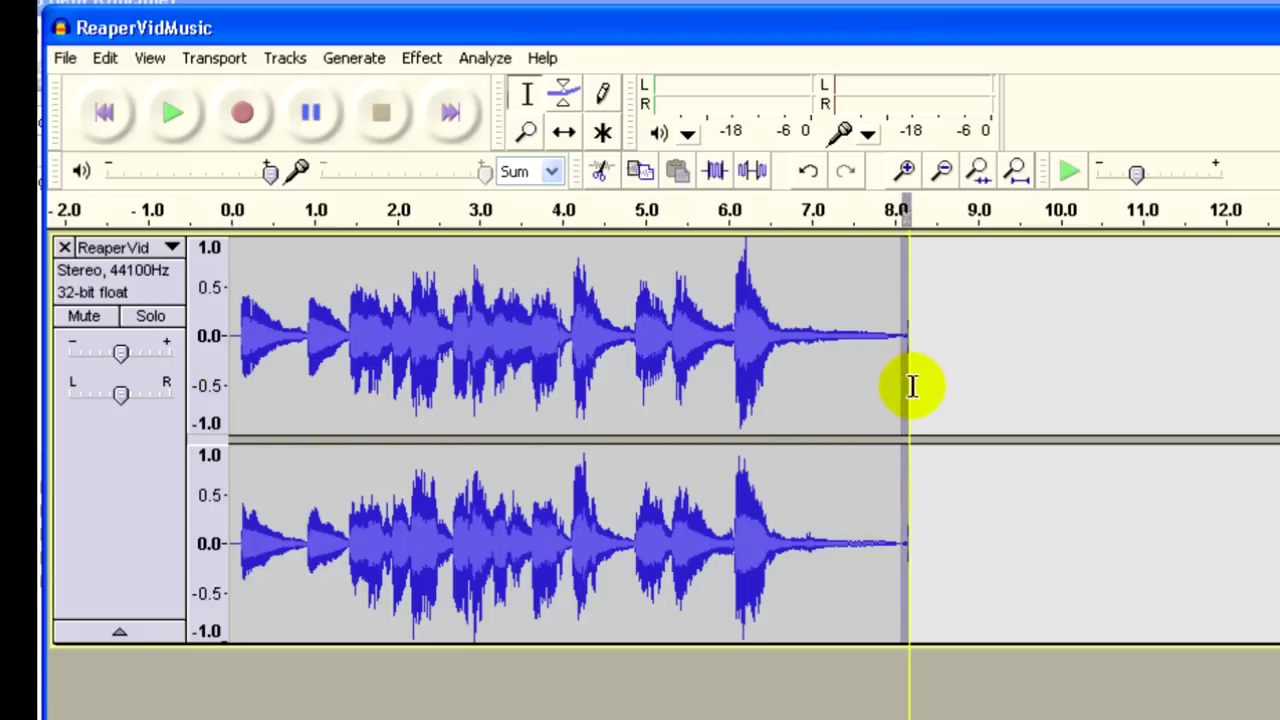
drag(810, 398, 903, 410)
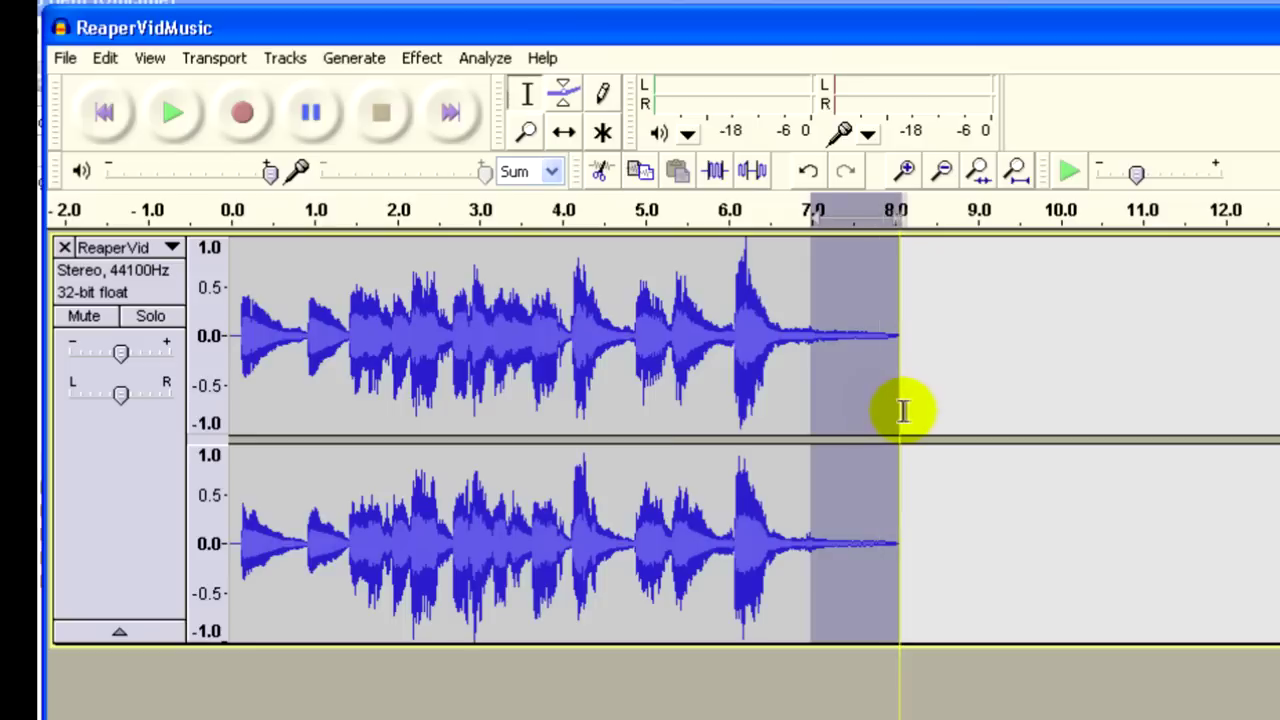
click(425, 60)
click(425, 382)
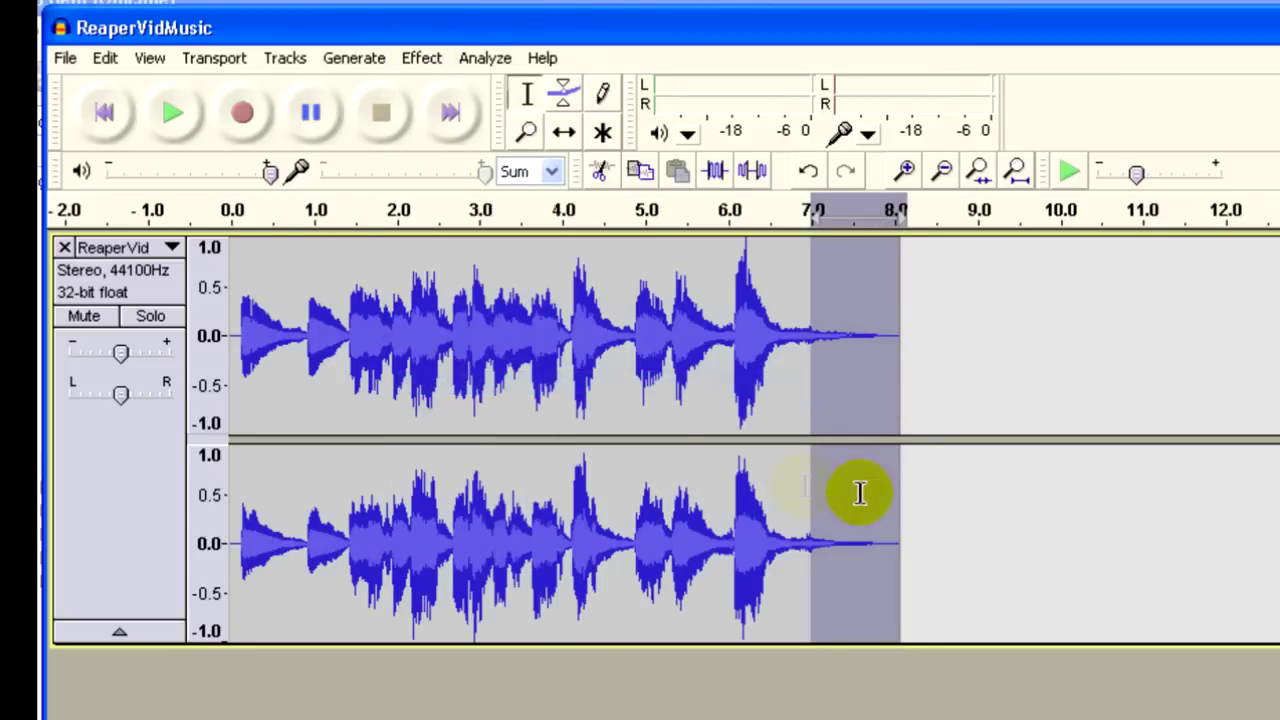
click(414, 400)
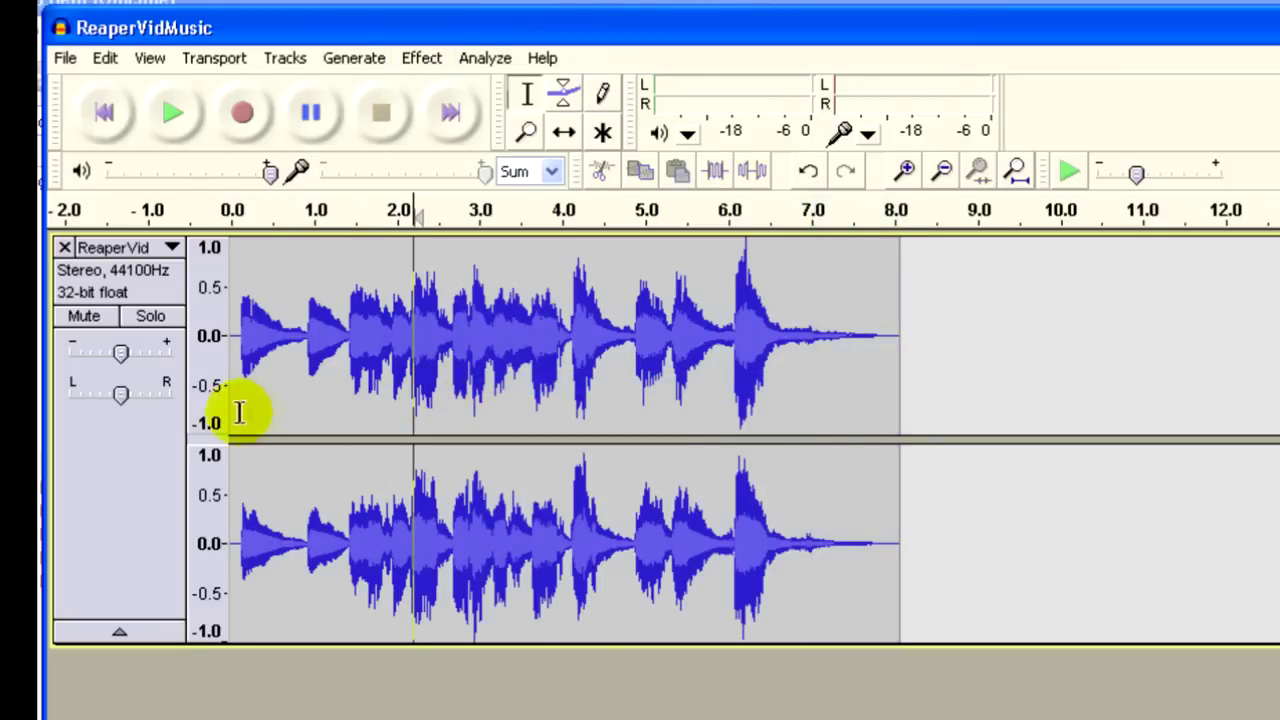
Audition the faded ReaperVidMusic track from start to finish, then bring up the File menu
click(167, 122)
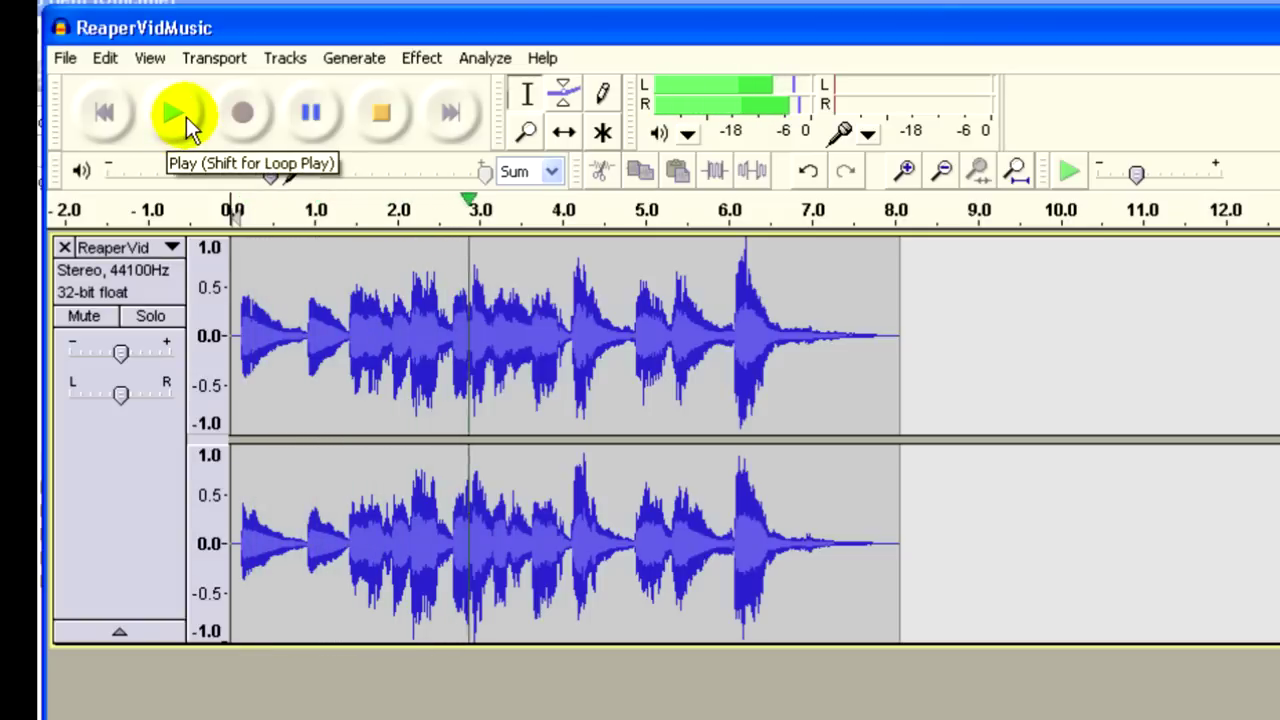
click(384, 112)
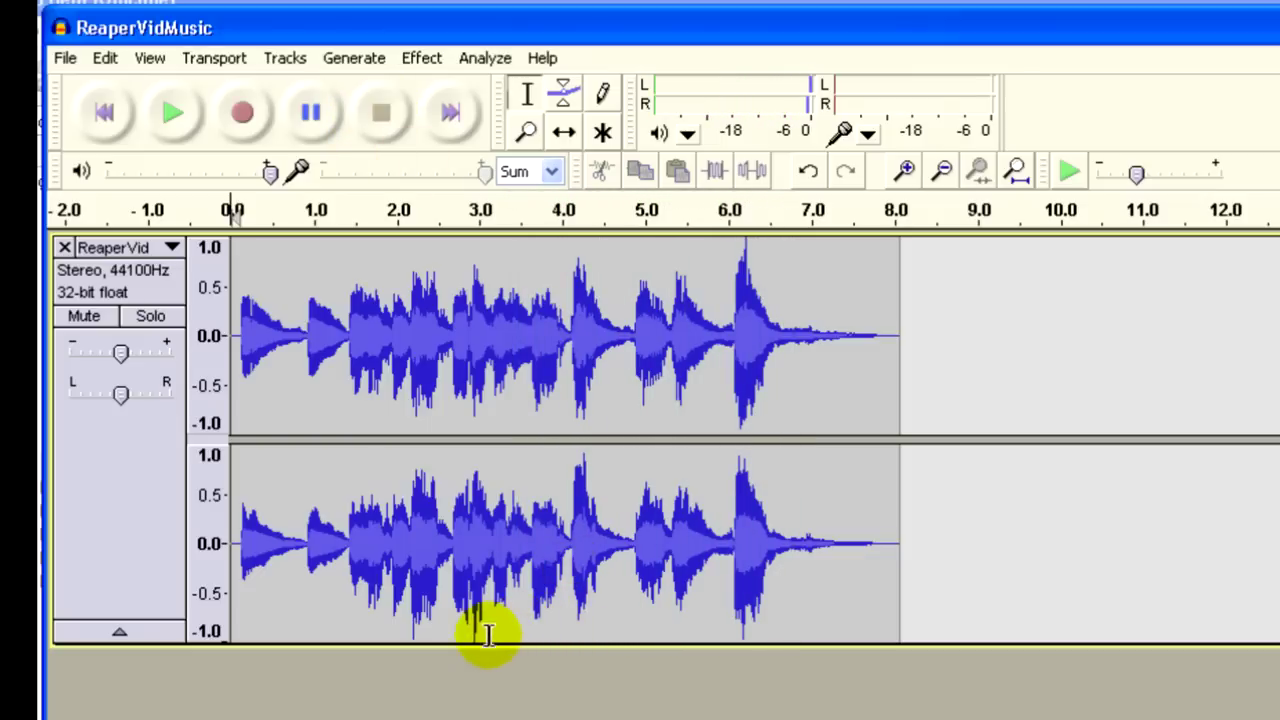
click(65, 58)
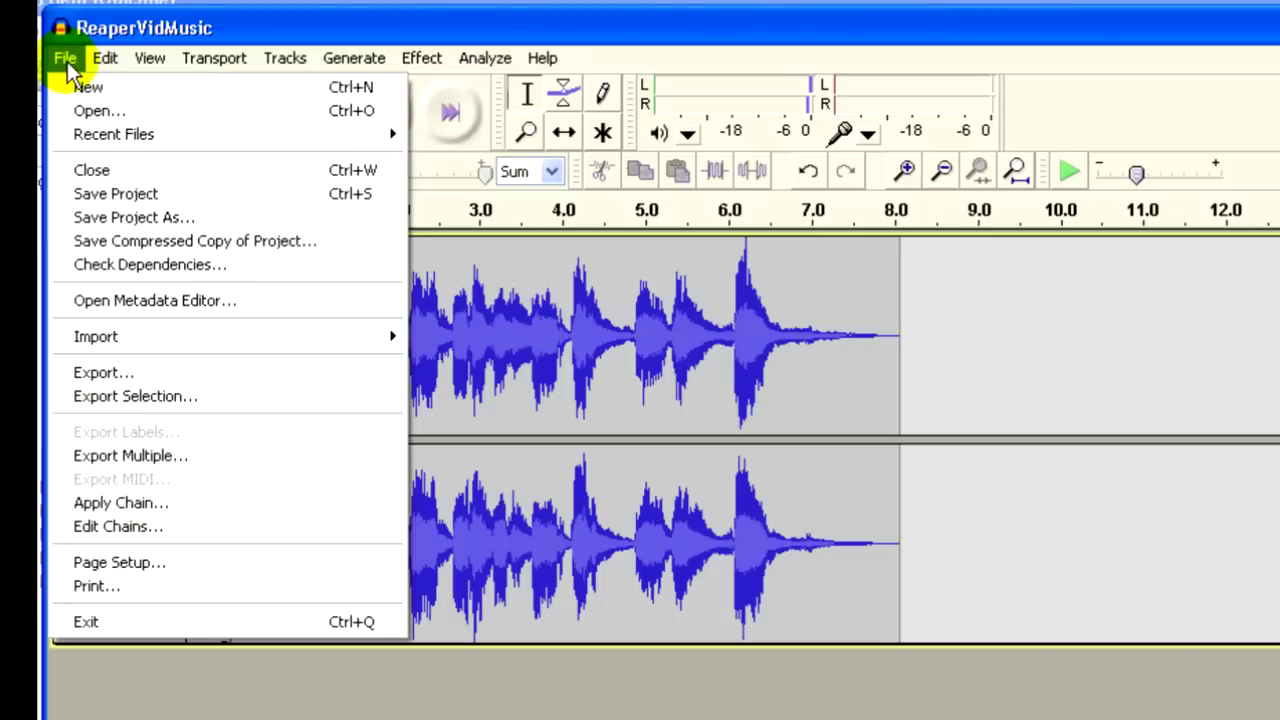
click(121, 374)
click(535, 585)
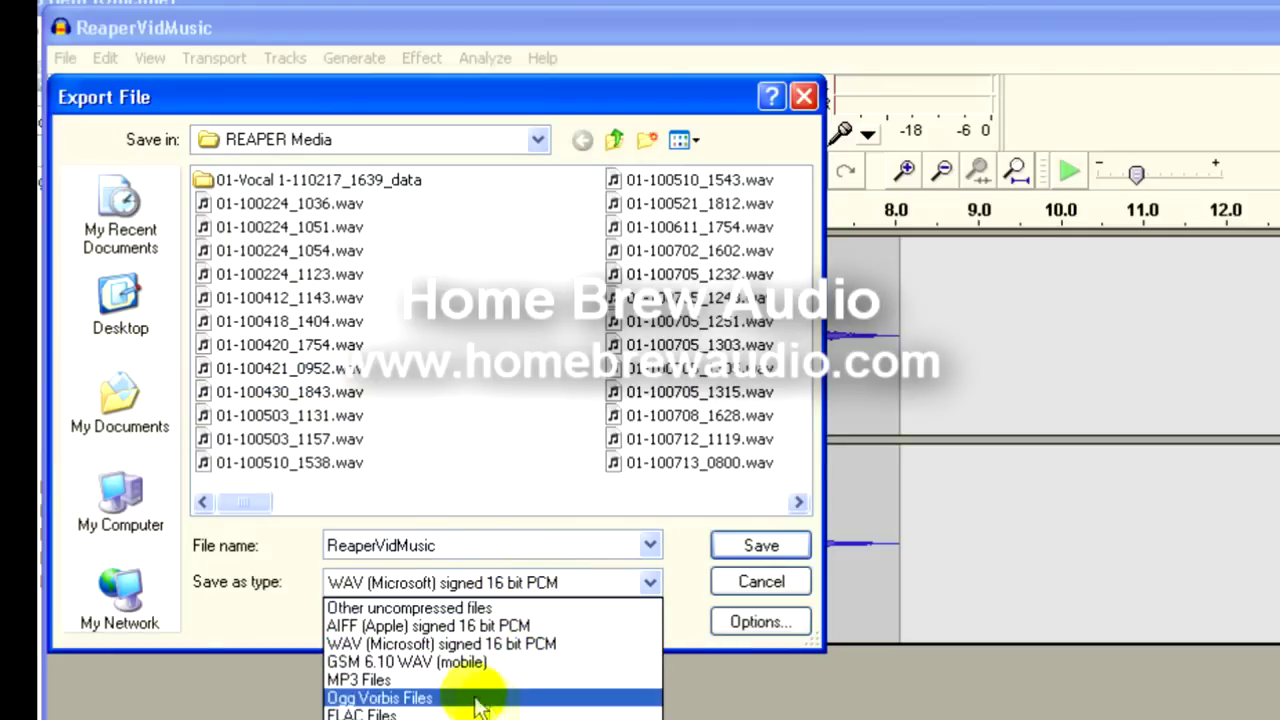
click(625, 680)
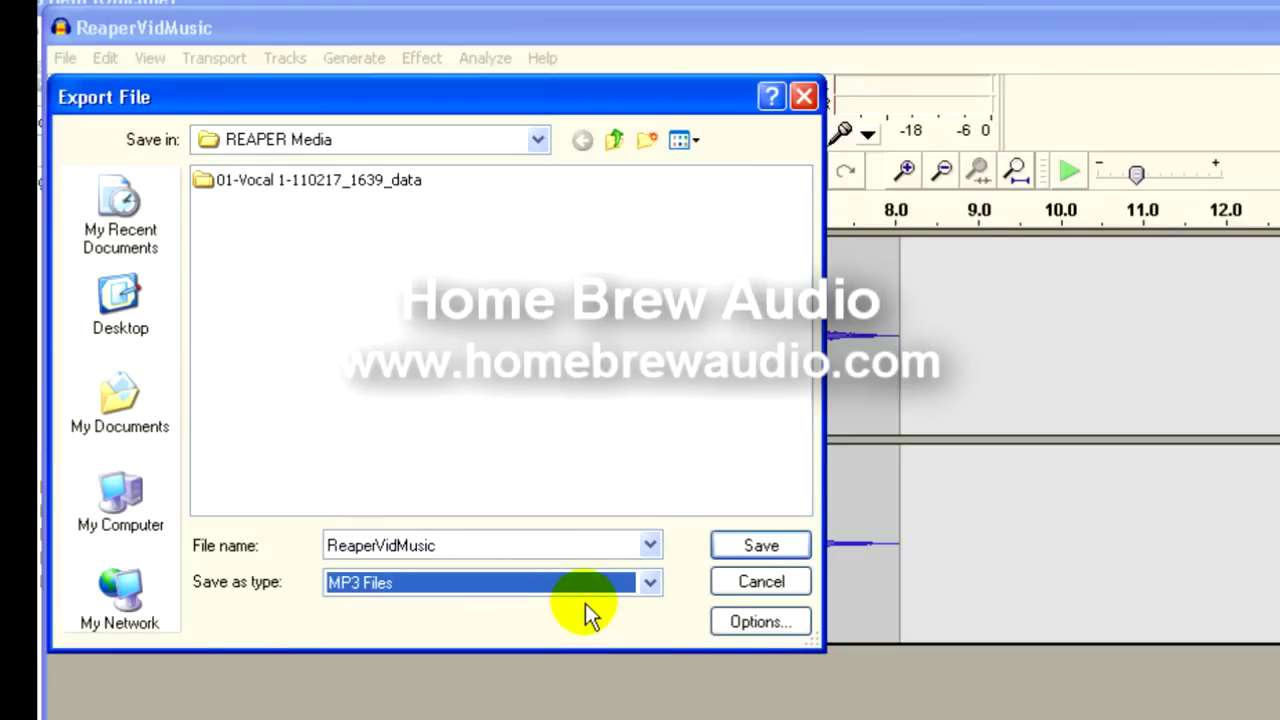
click(757, 585)
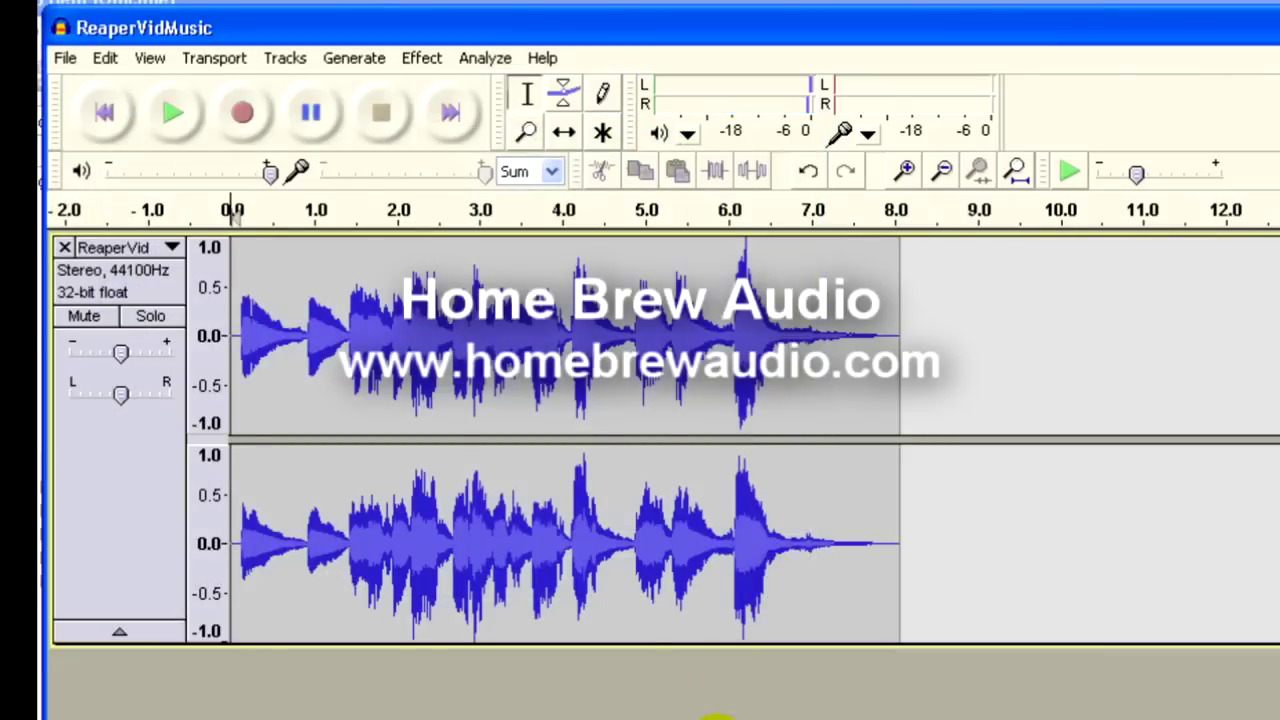